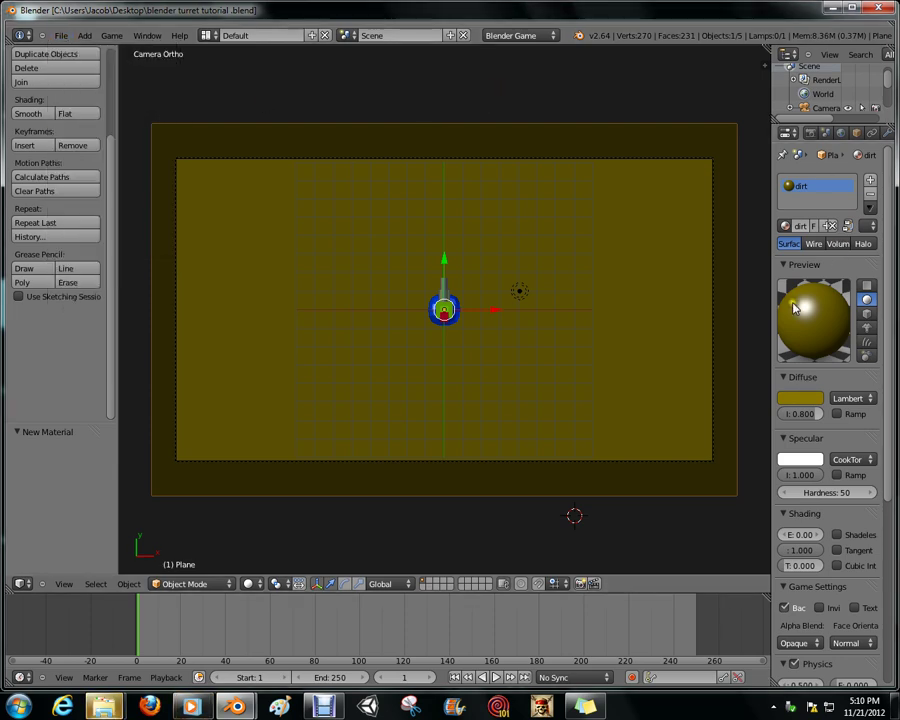
click(61, 37)
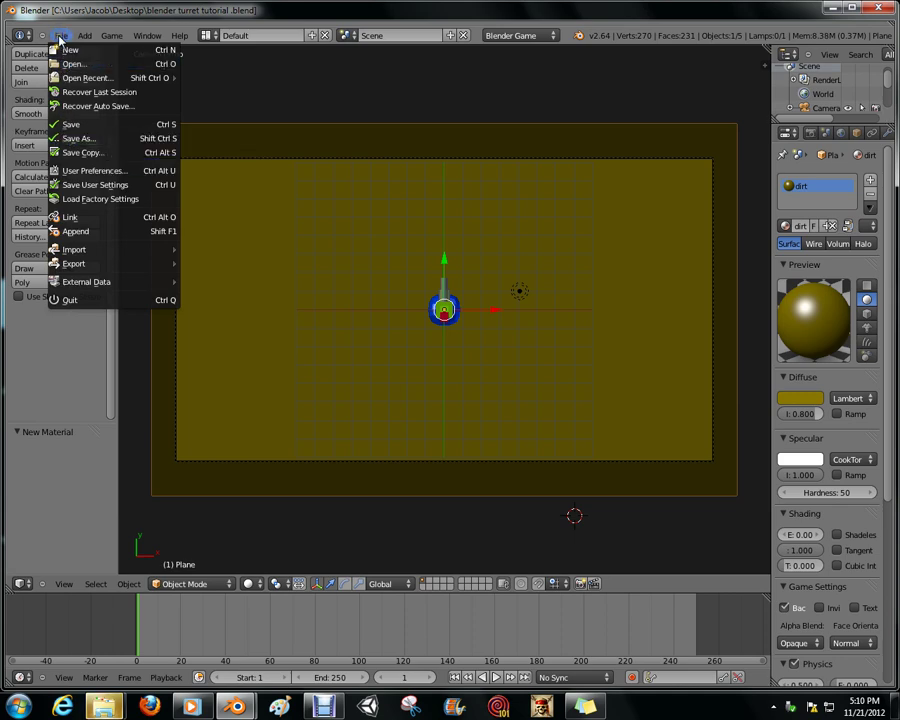
click(66, 140)
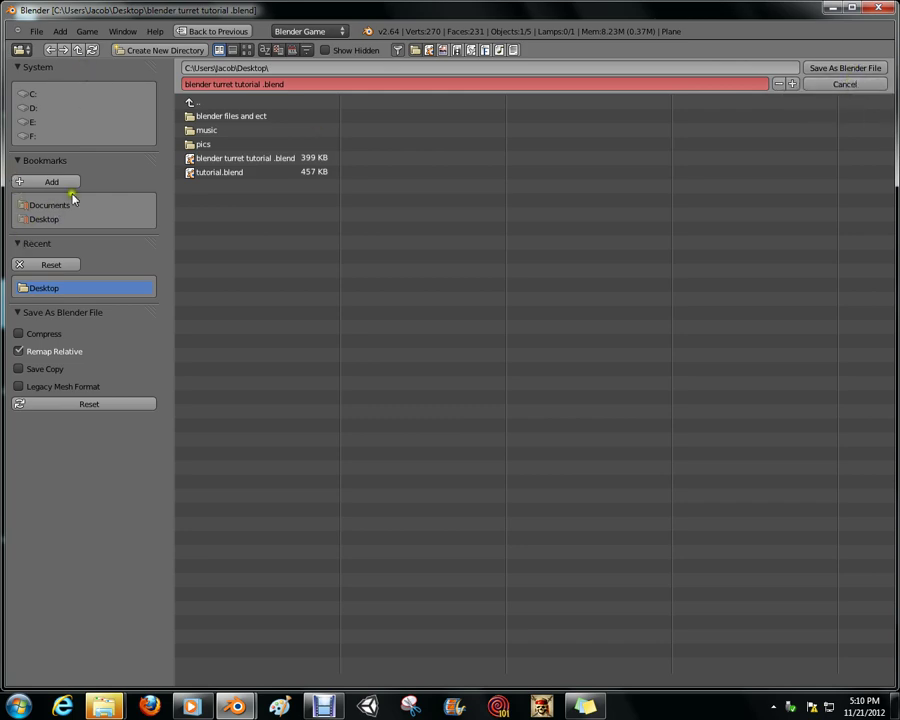
click(844, 86)
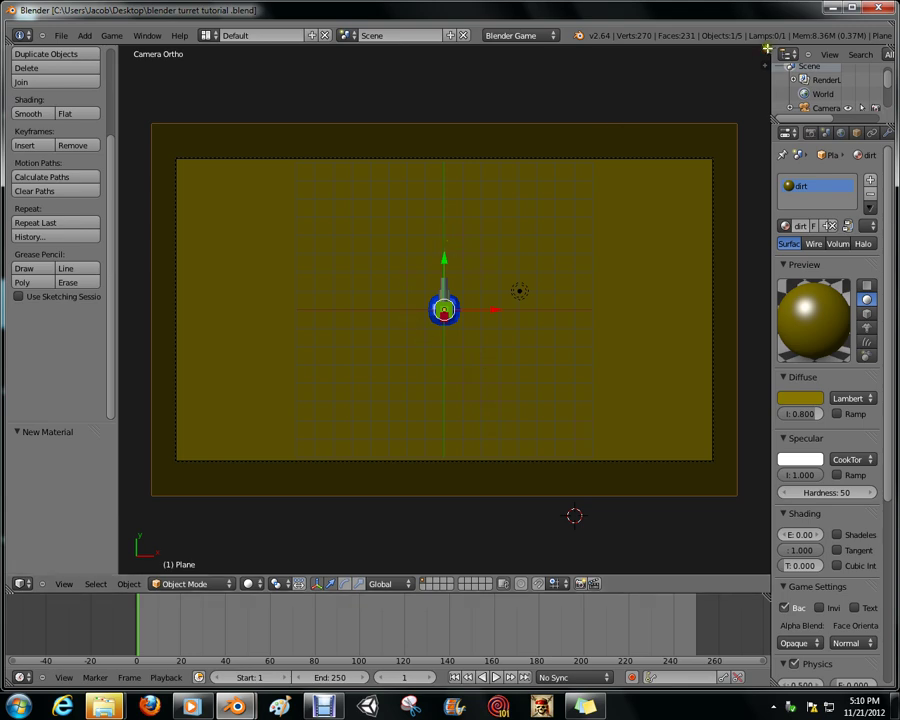
- Split the 3D view into two side-by-side areas, switch the new one to the Text Editor, and widen it
drag(766, 48, 750, 73)
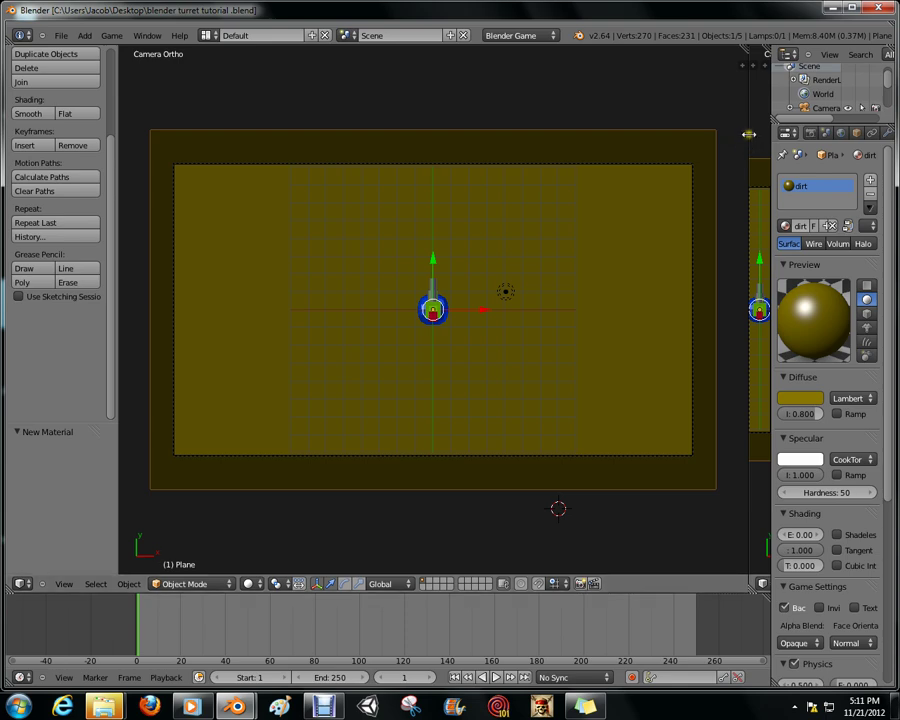
drag(748, 133, 626, 160)
drag(737, 176, 615, 189)
click(649, 585)
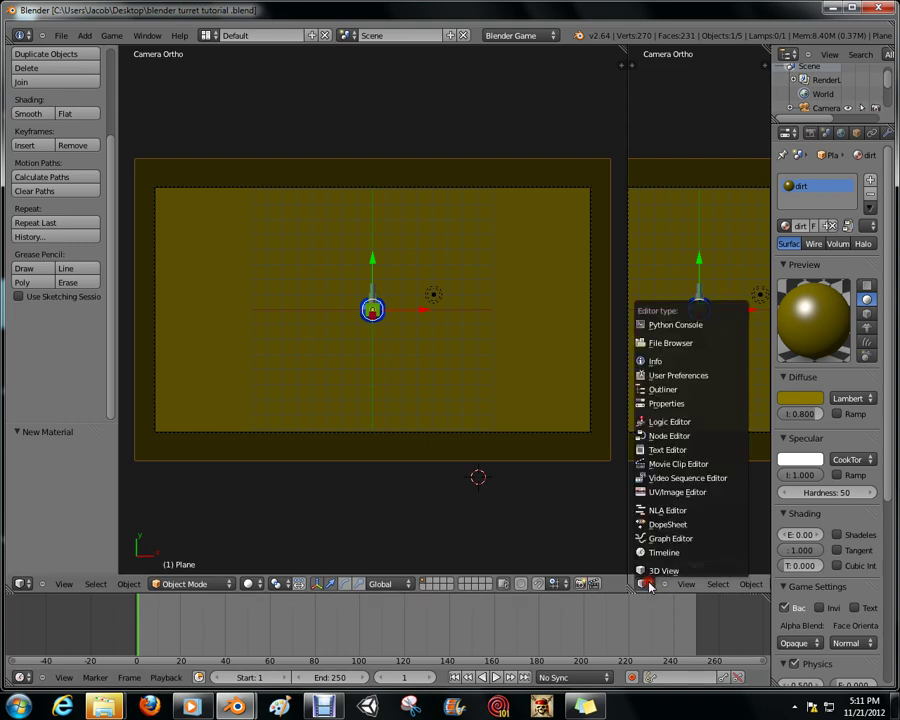
click(663, 450)
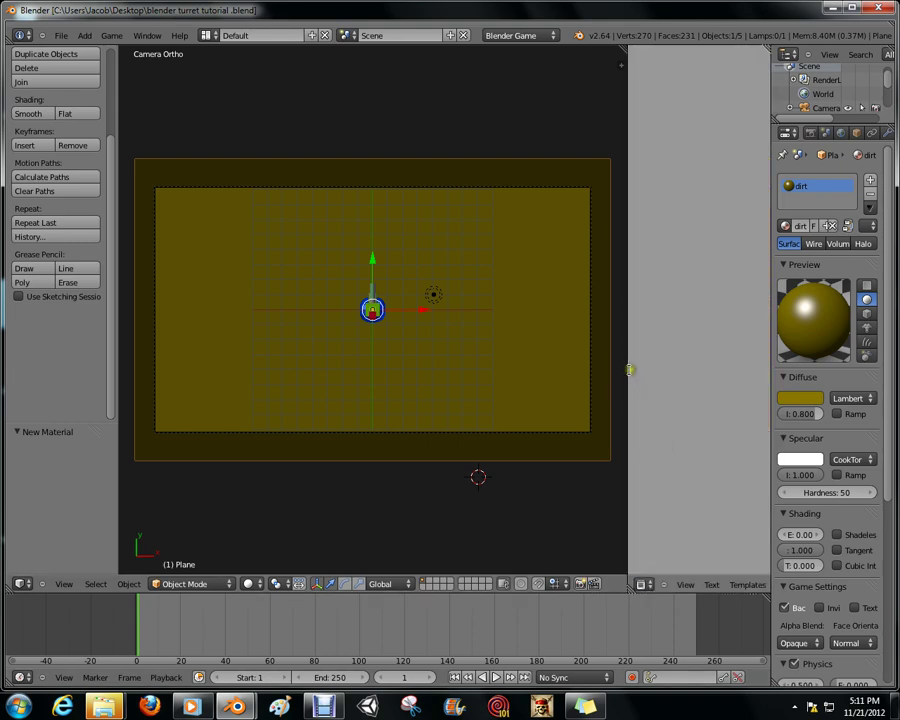
drag(627, 370, 562, 362)
- Switch to the Game Logic screen layout and open the text block mouse look.txt from F:\Blender games tools\scripts
click(199, 35)
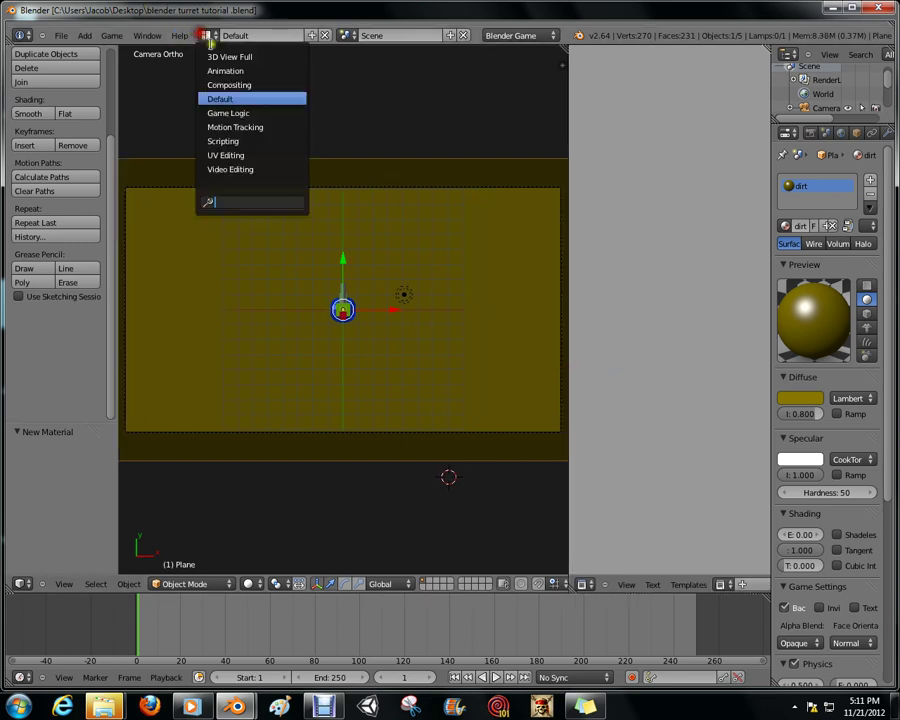
click(253, 111)
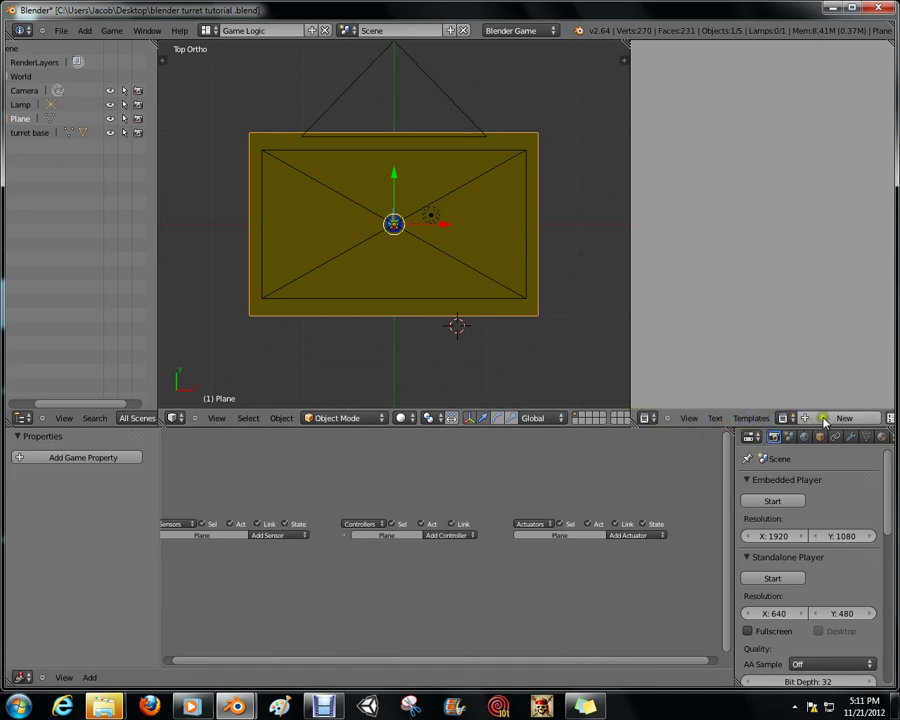
click(715, 418)
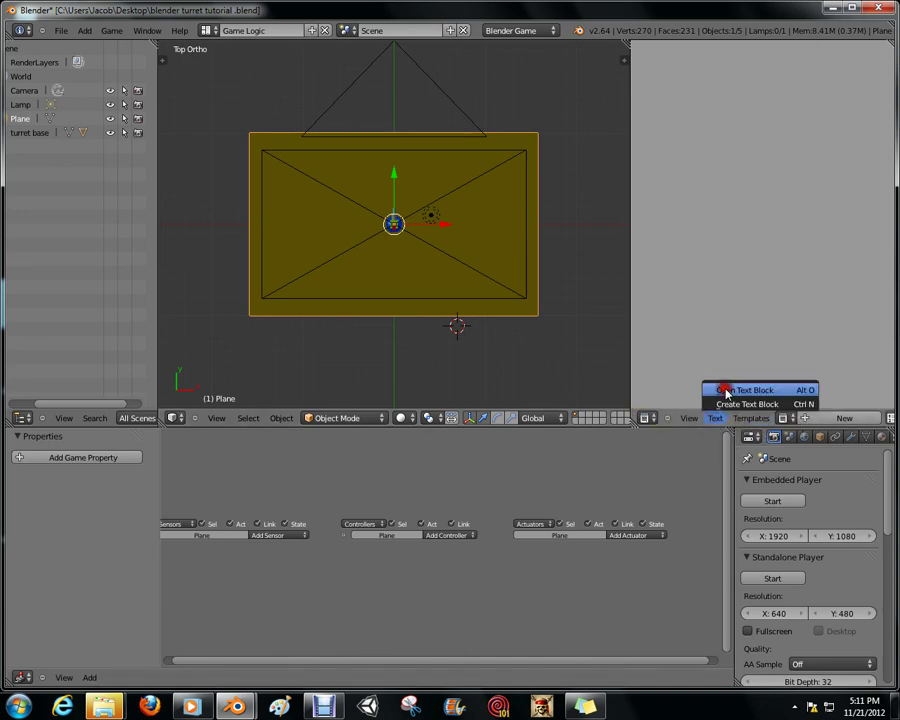
click(725, 391)
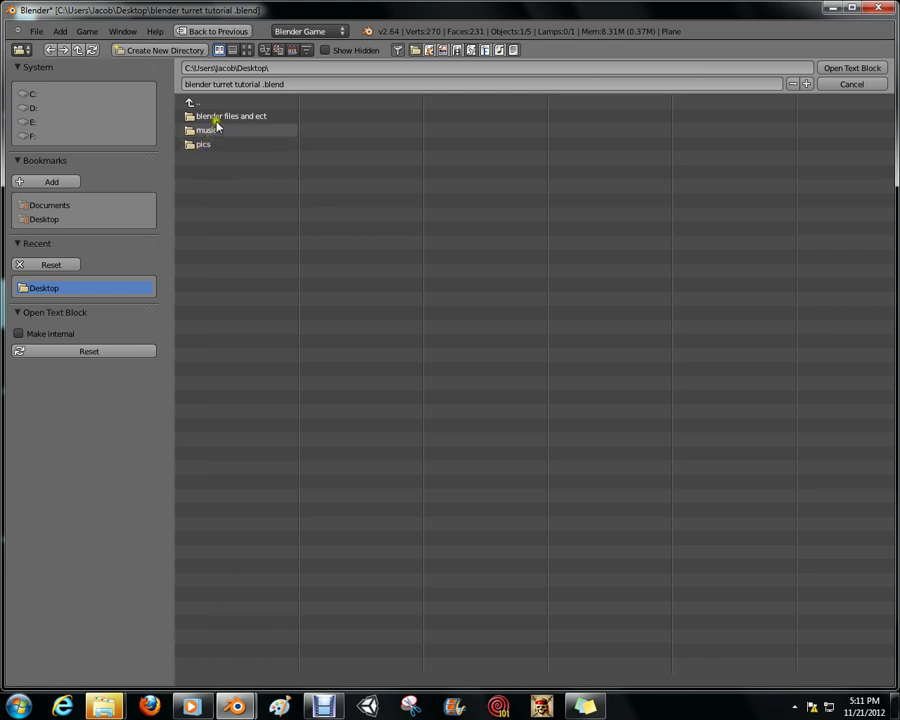
click(41, 137)
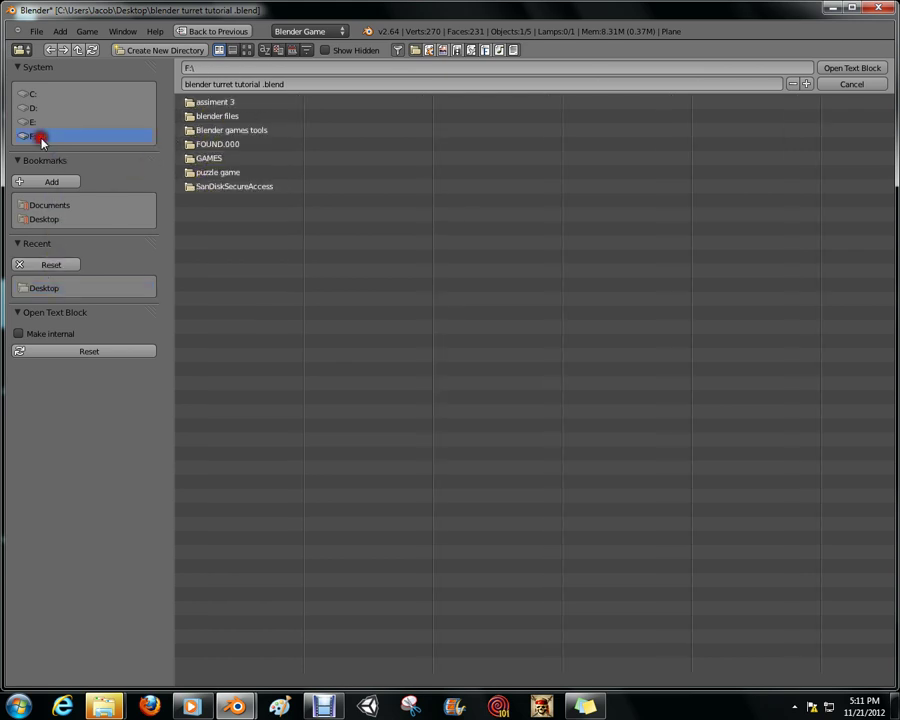
click(208, 131)
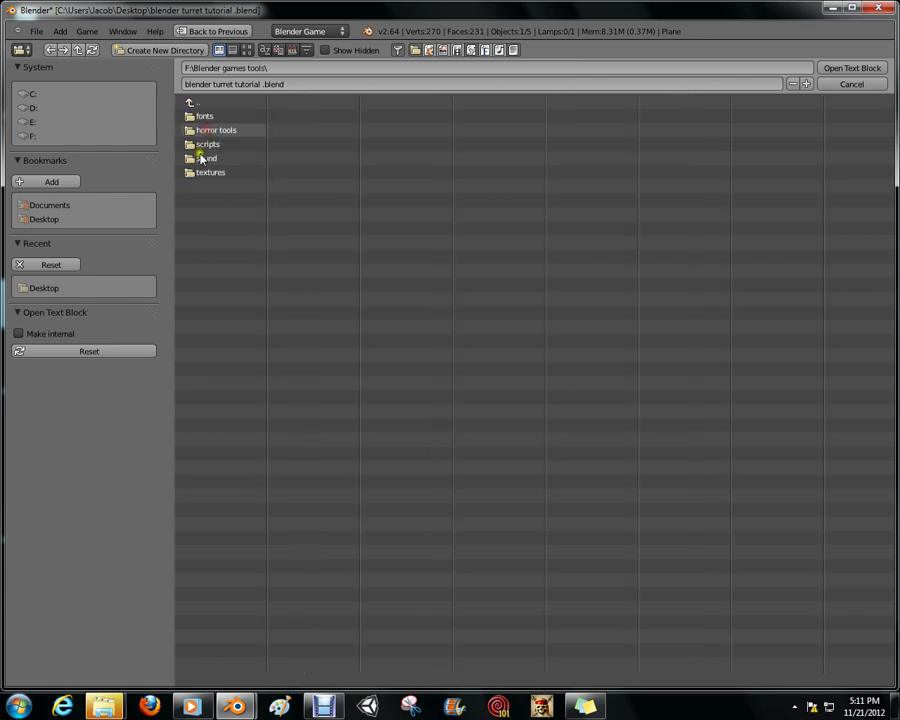
click(204, 131)
click(189, 103)
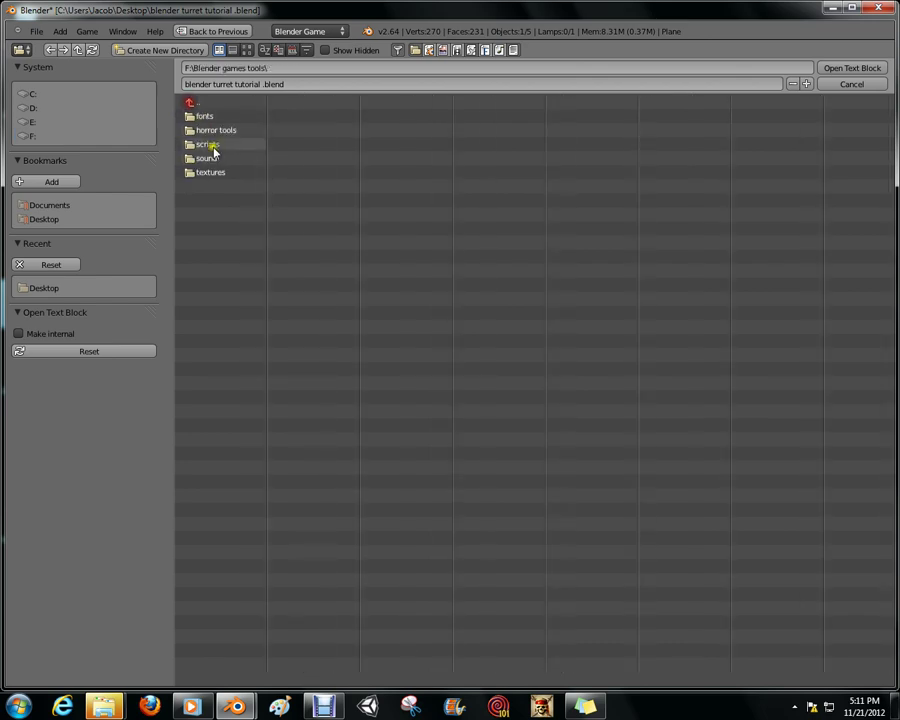
click(215, 144)
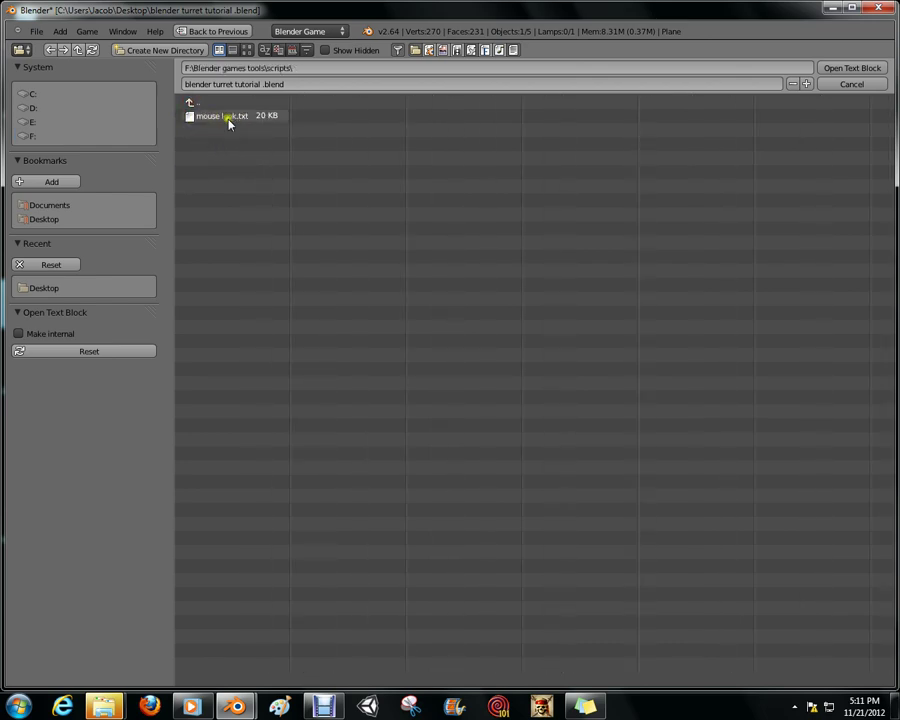
click(227, 116)
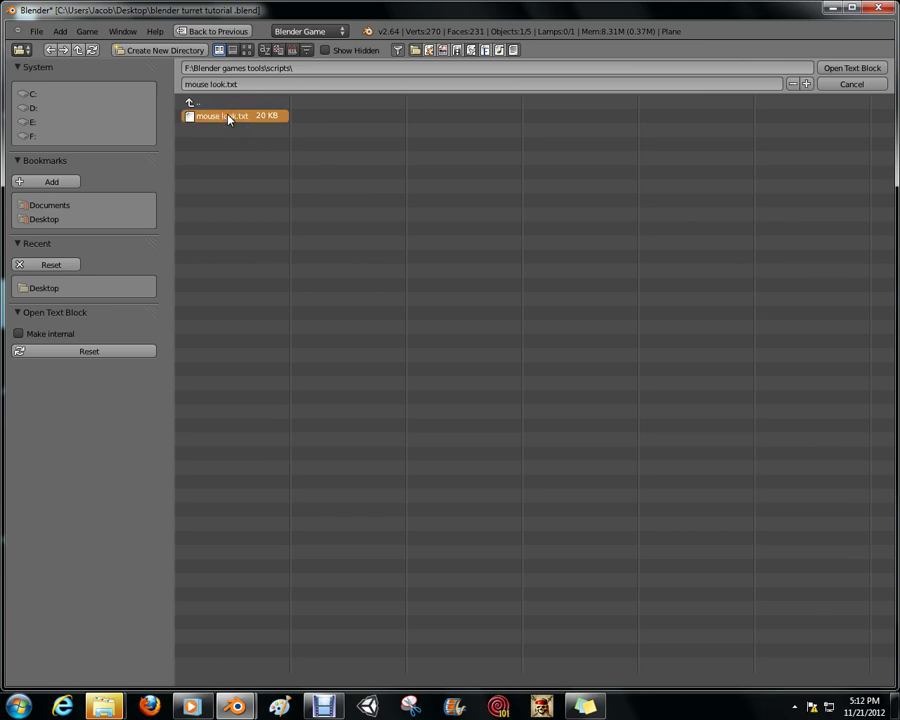
double_click(228, 118)
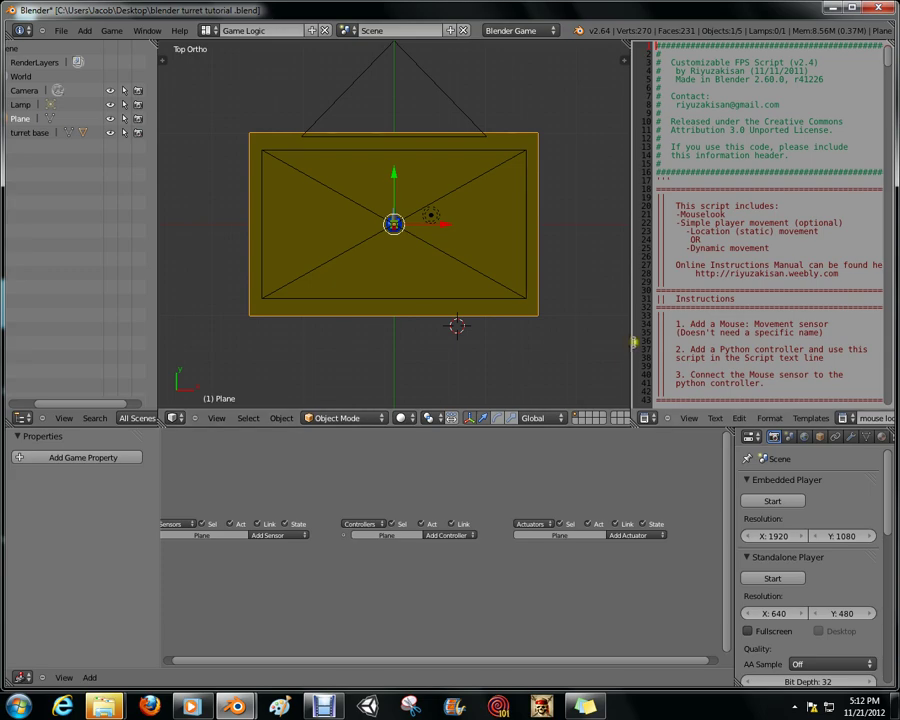
- Widen the Text Editor area and keep the current Windows color scheme without showing the message again
drag(632, 340, 592, 340)
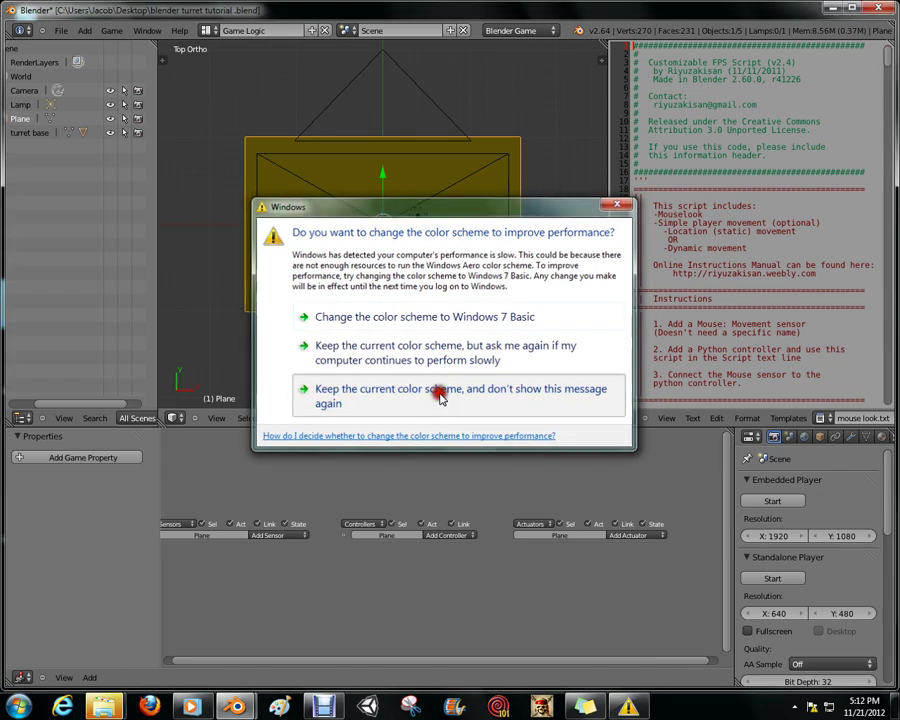
click(438, 395)
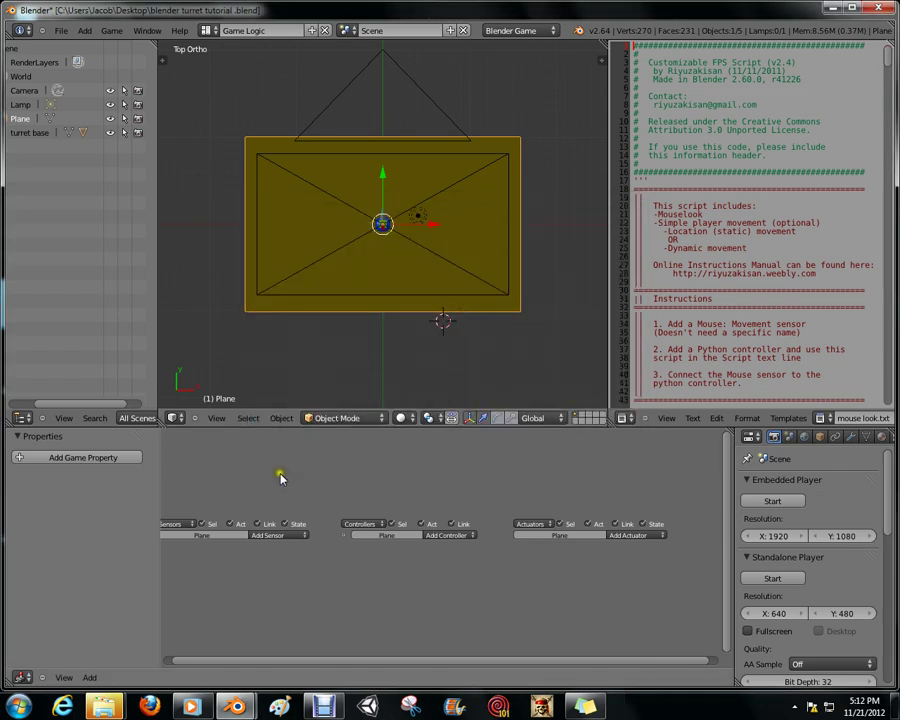
- Select the turret object and show the scene through the camera
scroll(414, 337, up, 5)
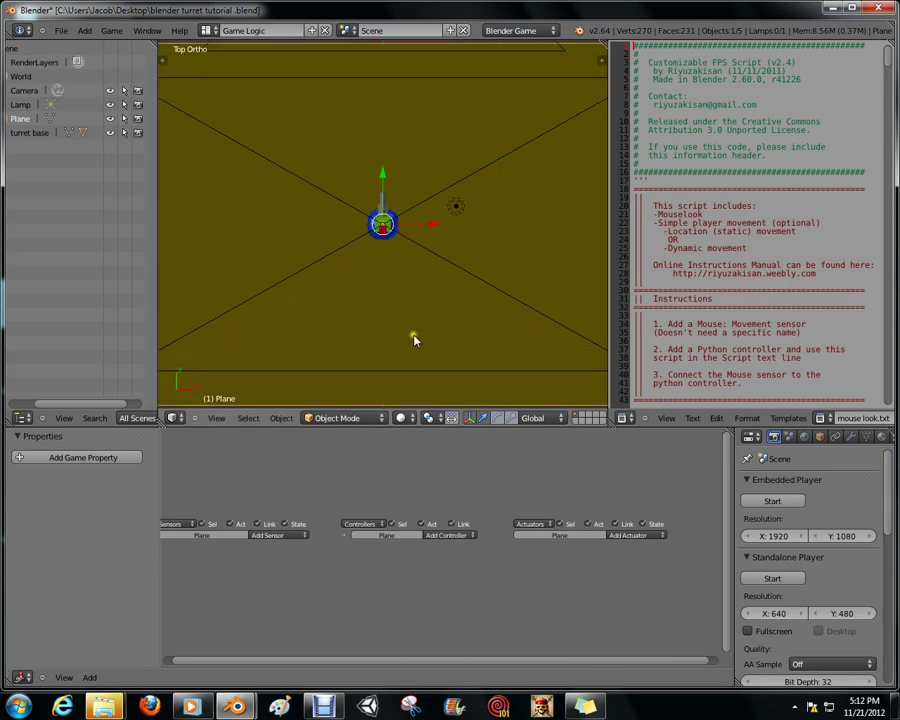
right_click(384, 238)
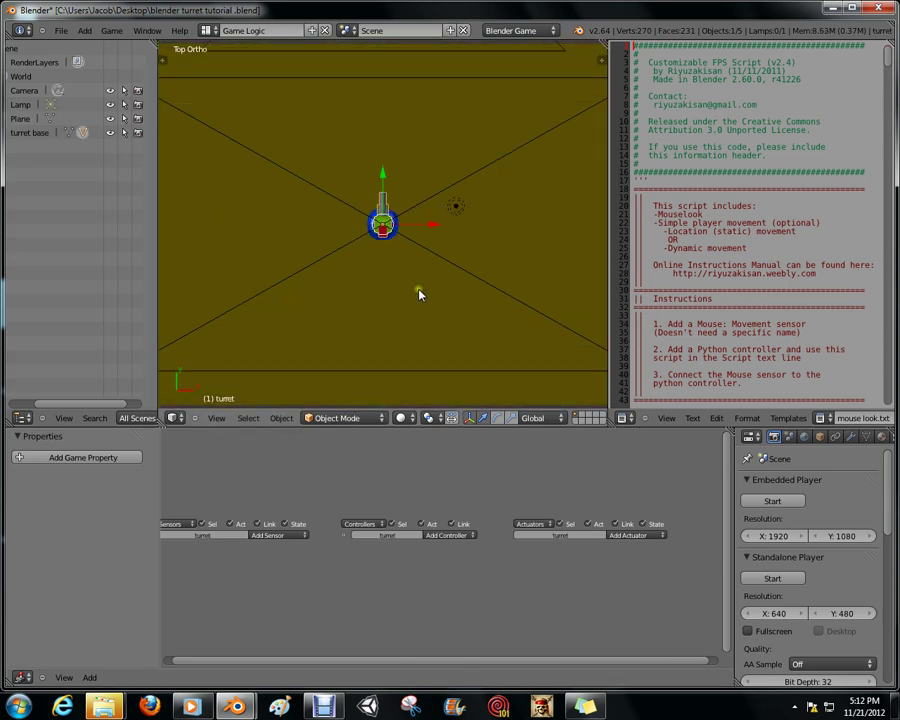
scroll(416, 293, down, 4)
middle_drag(410, 297, 446, 191)
key(KP_5)
key(KP_0)
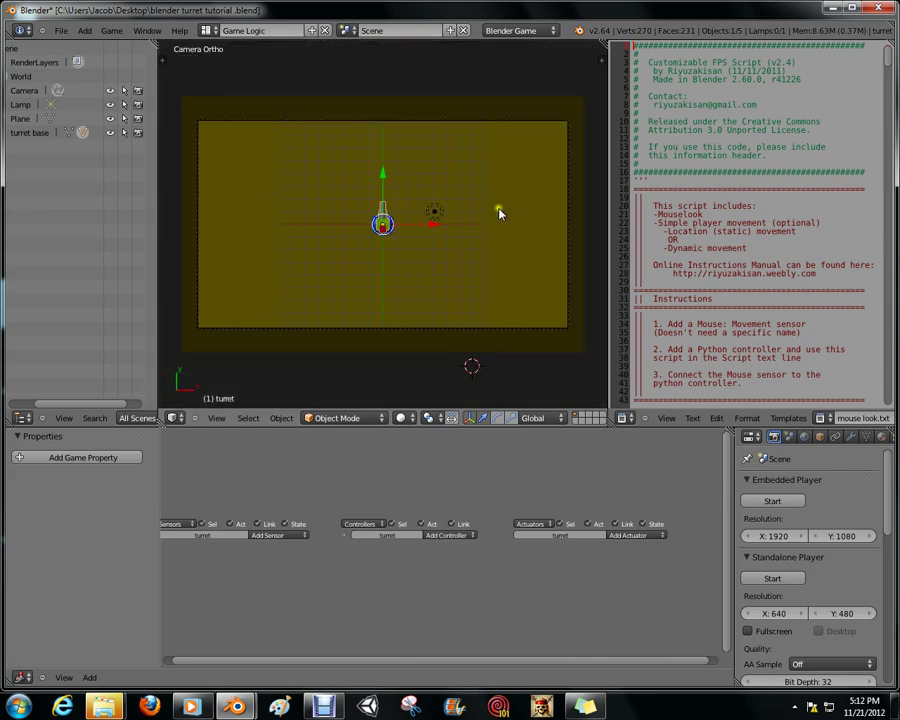
scroll(498, 209, up, 2)
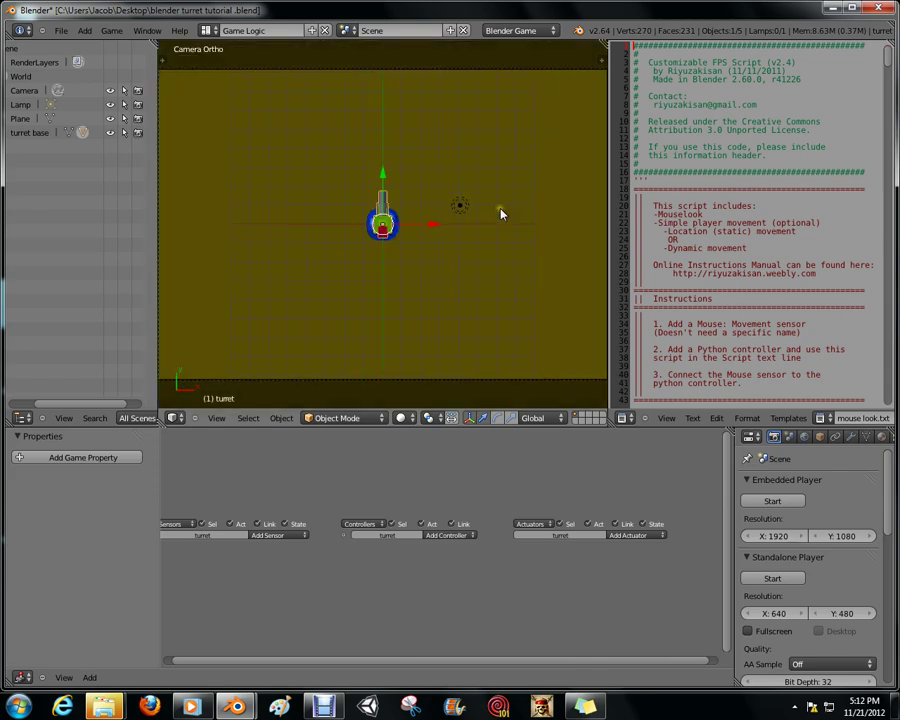
- Add a Mouse sensor and an And controller to the turret
click(293, 535)
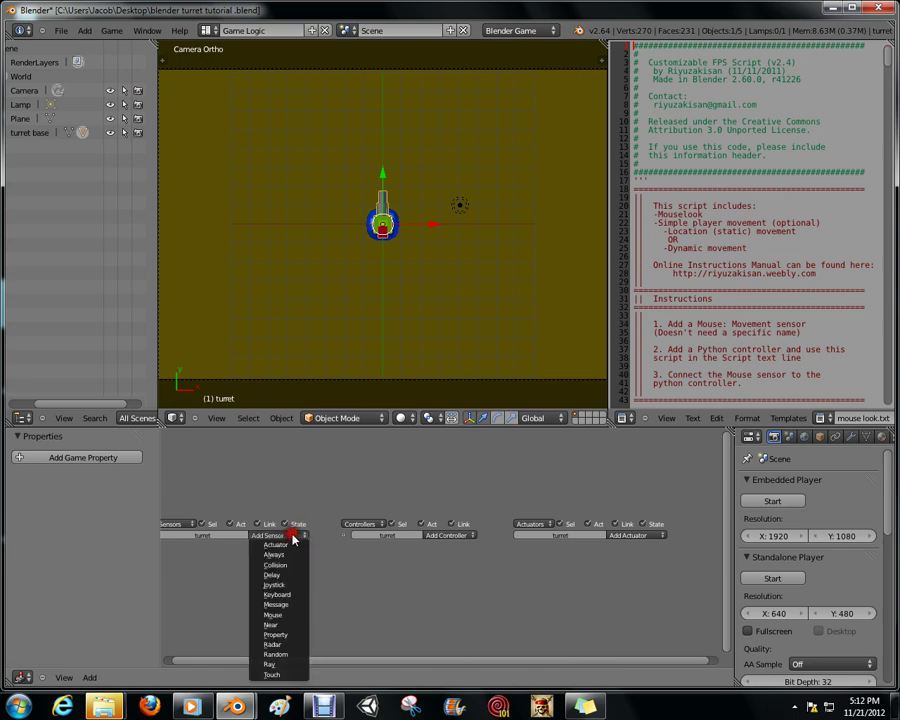
click(274, 614)
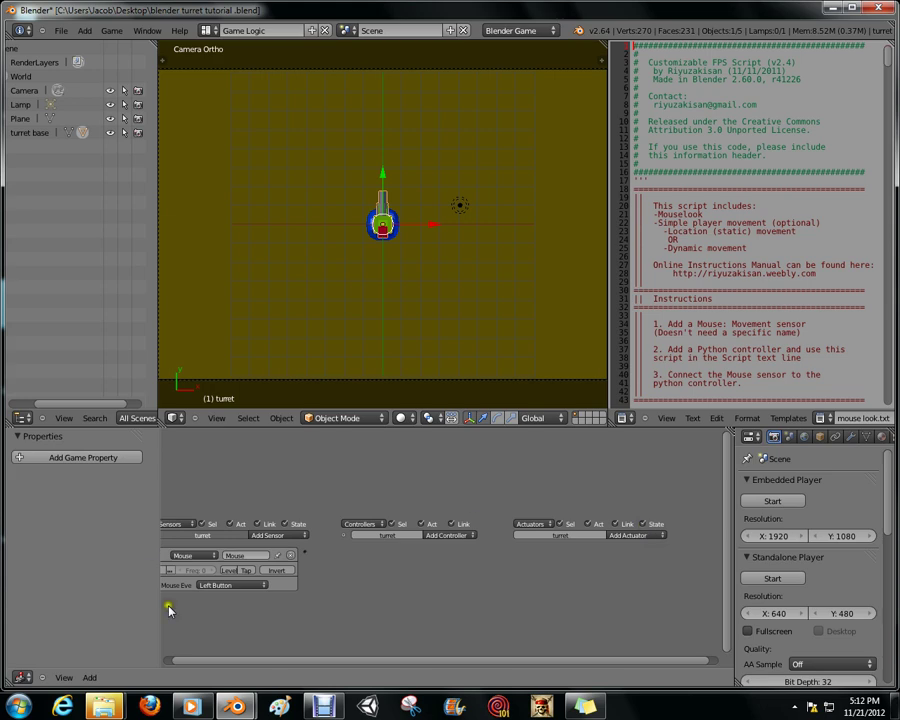
click(450, 535)
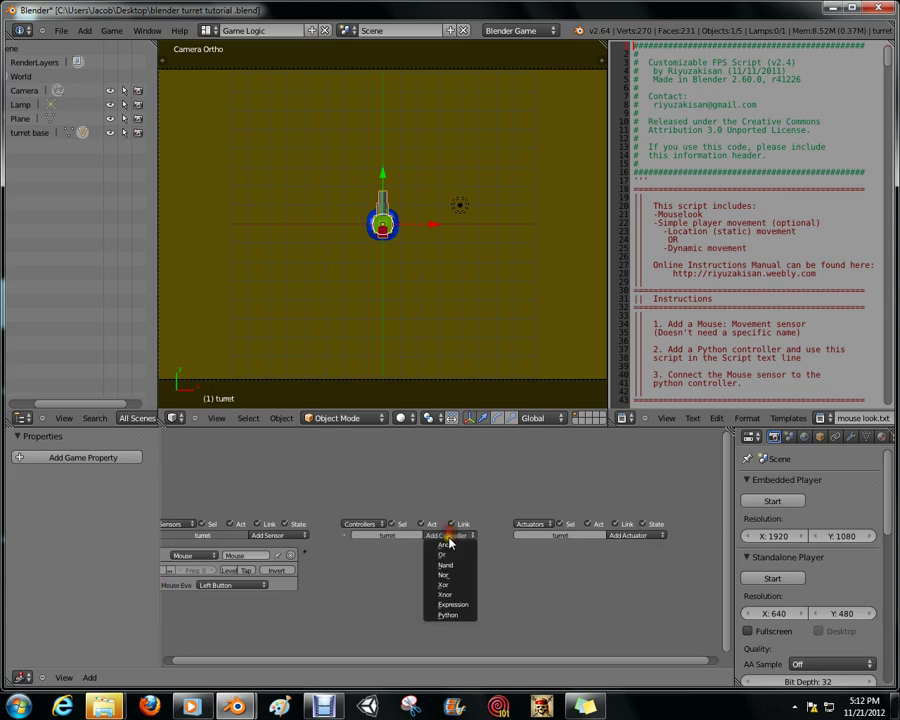
click(446, 545)
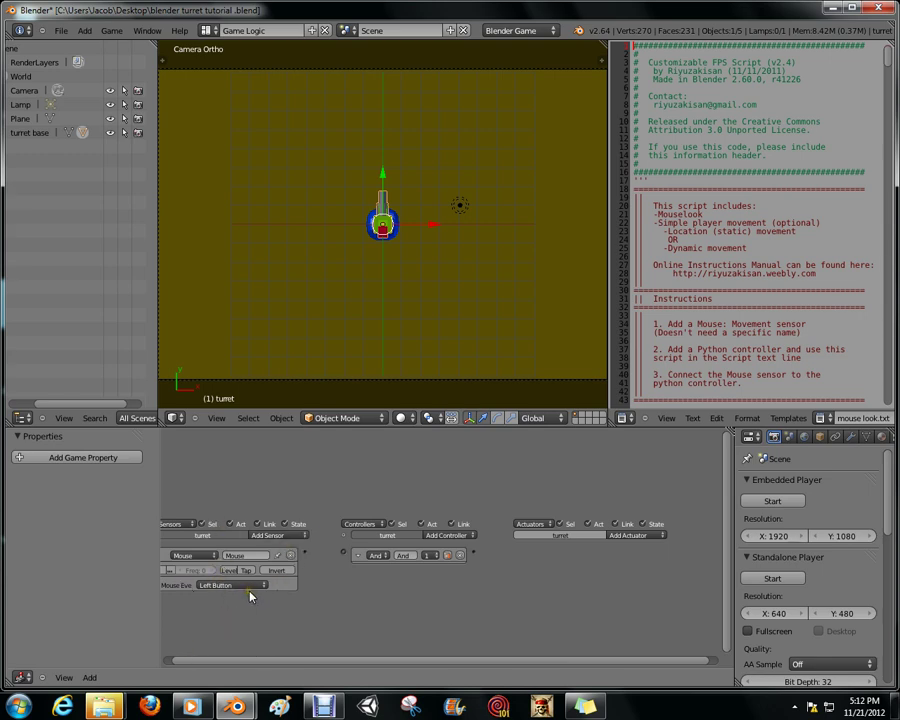
- Set the turret's Mouse sensor event to Movement and change its And controller to the Python type
click(268, 536)
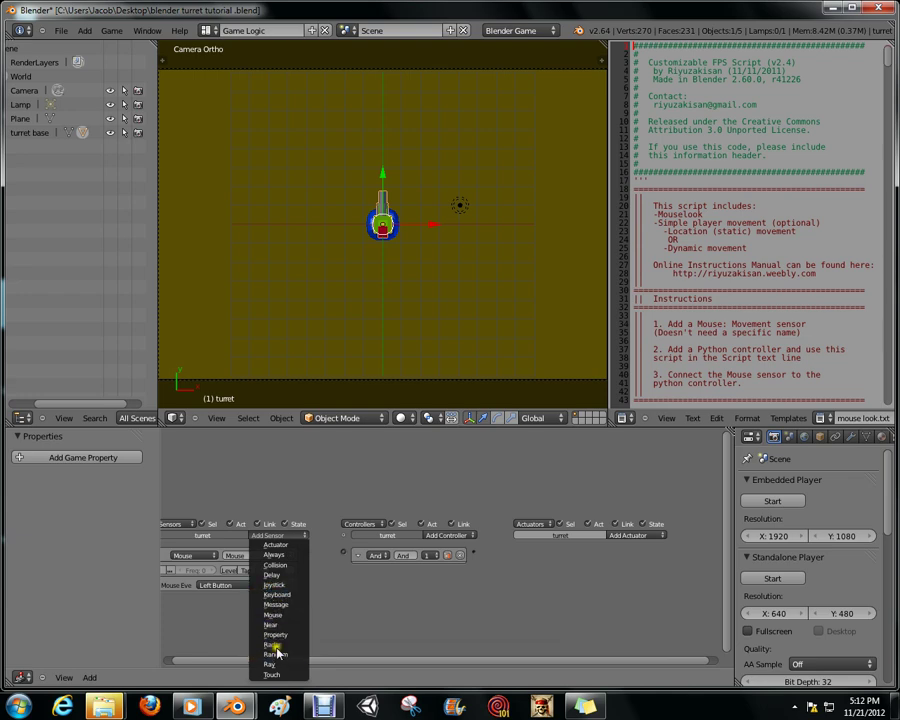
click(262, 540)
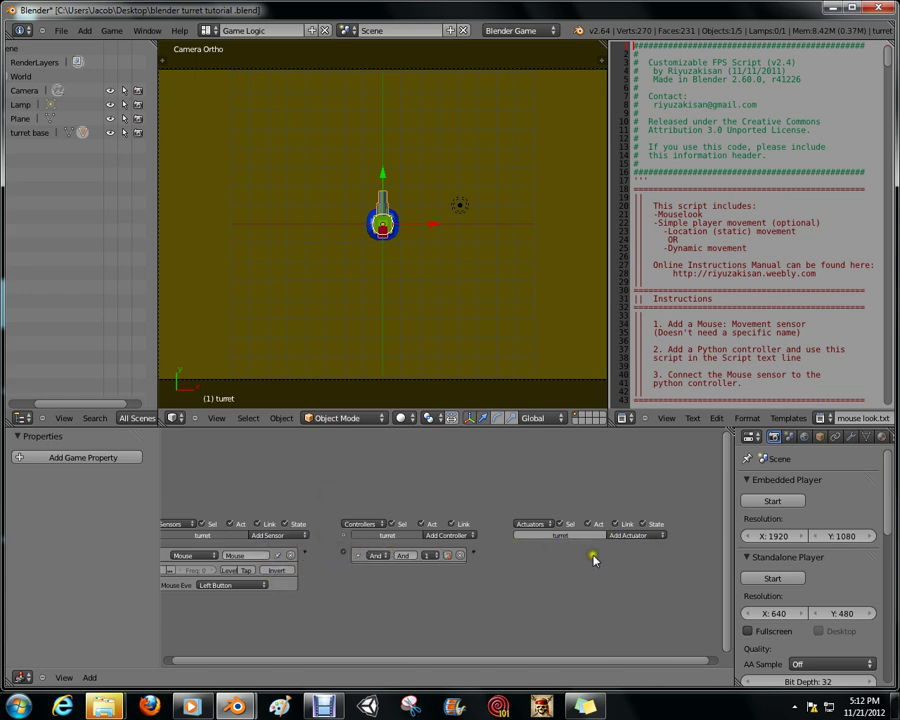
click(228, 585)
click(215, 527)
click(375, 555)
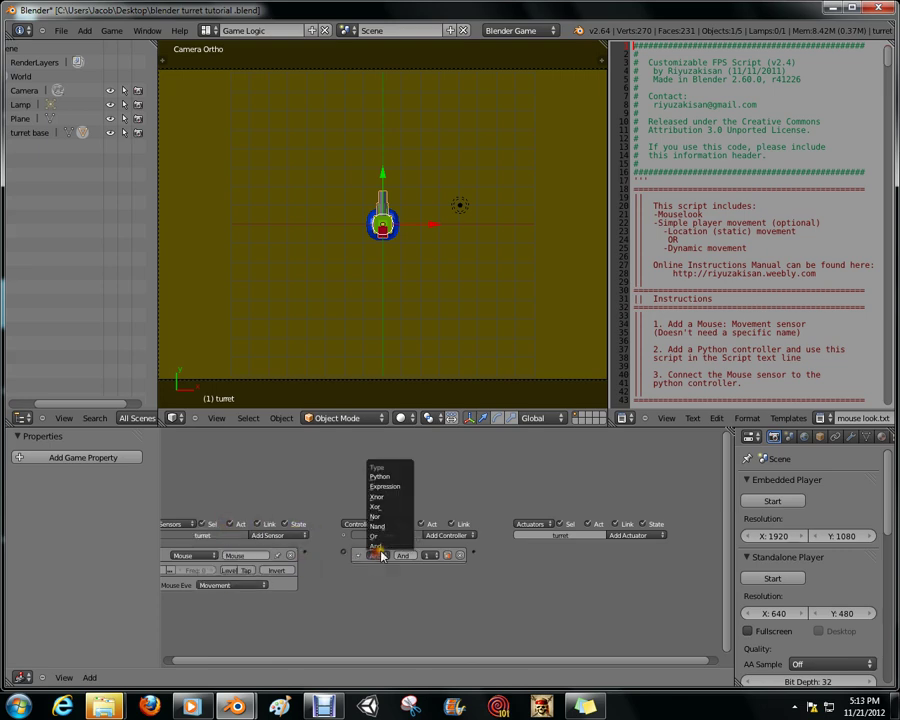
click(389, 478)
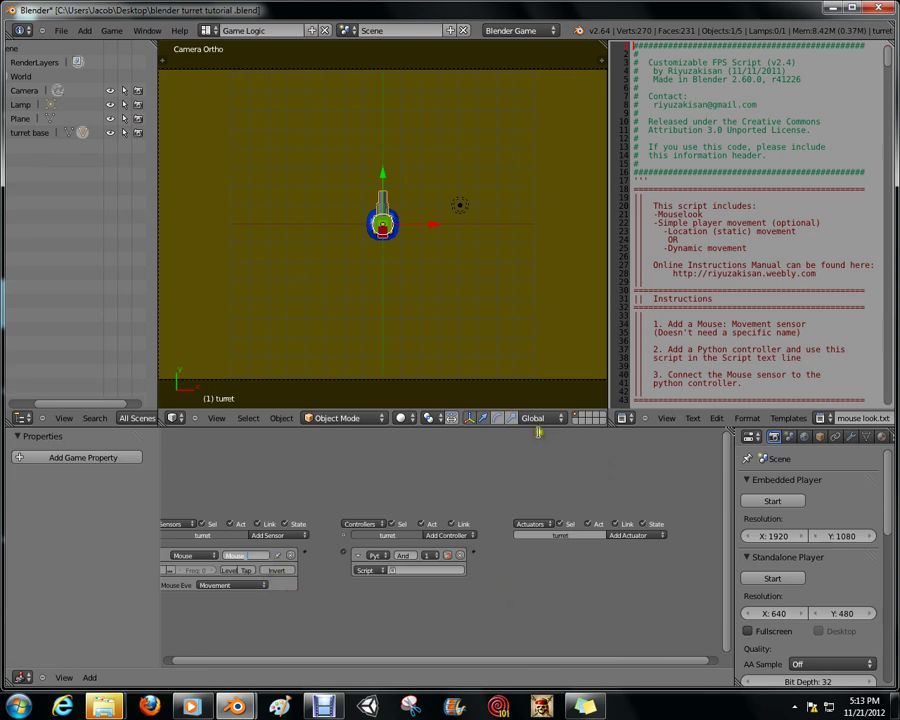
- Enlarge the Logic Editor area and rename the turret's Mouse sensor Mouse_Look
drag(538, 432, 487, 140)
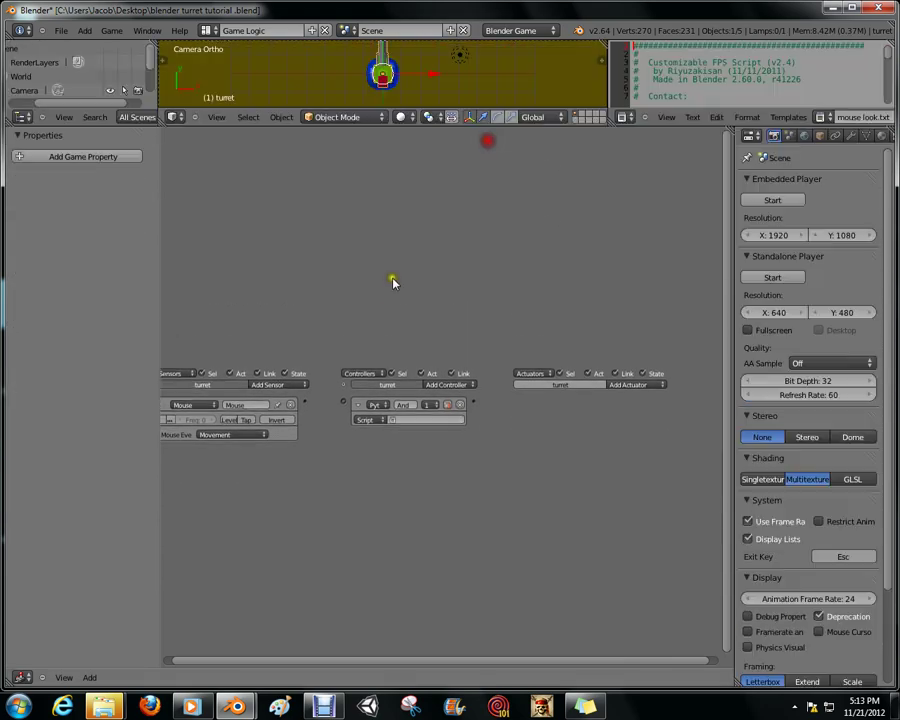
scroll(366, 406, up, 3)
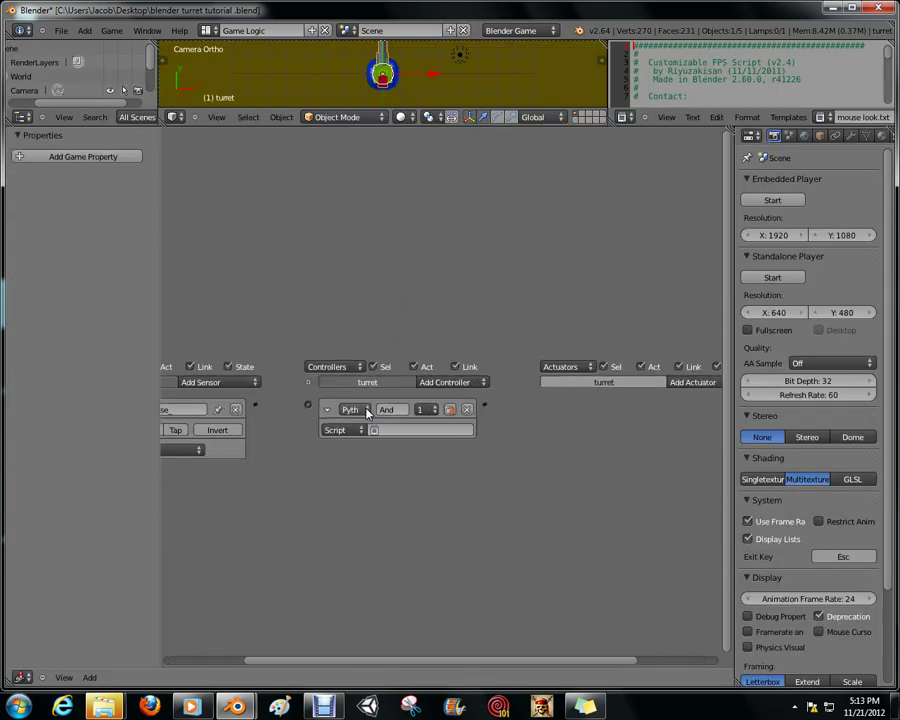
scroll(366, 410, up, 2)
drag(463, 667, 314, 660)
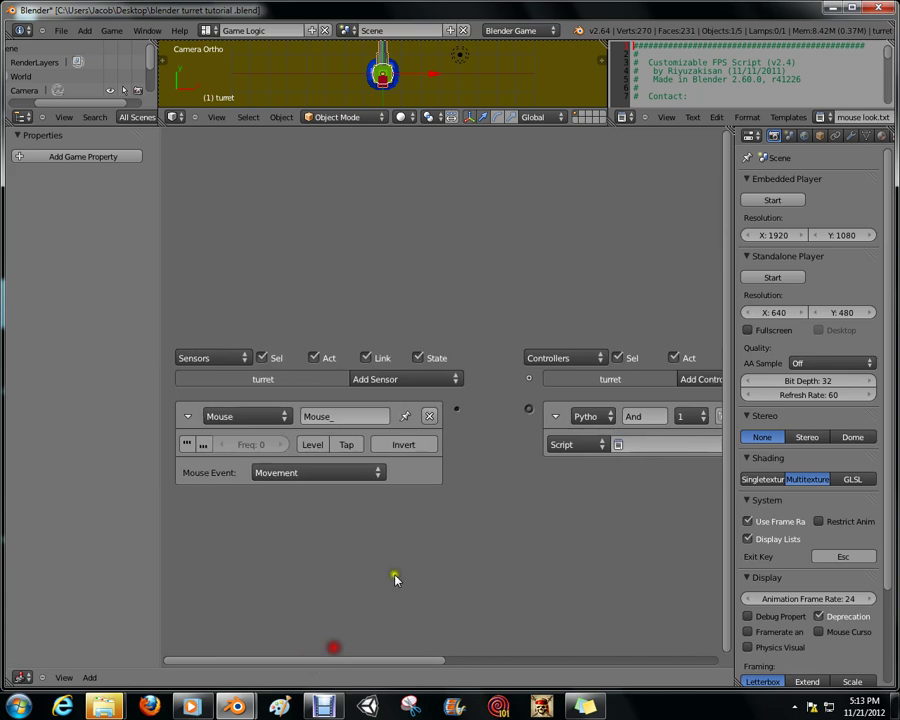
click(326, 420)
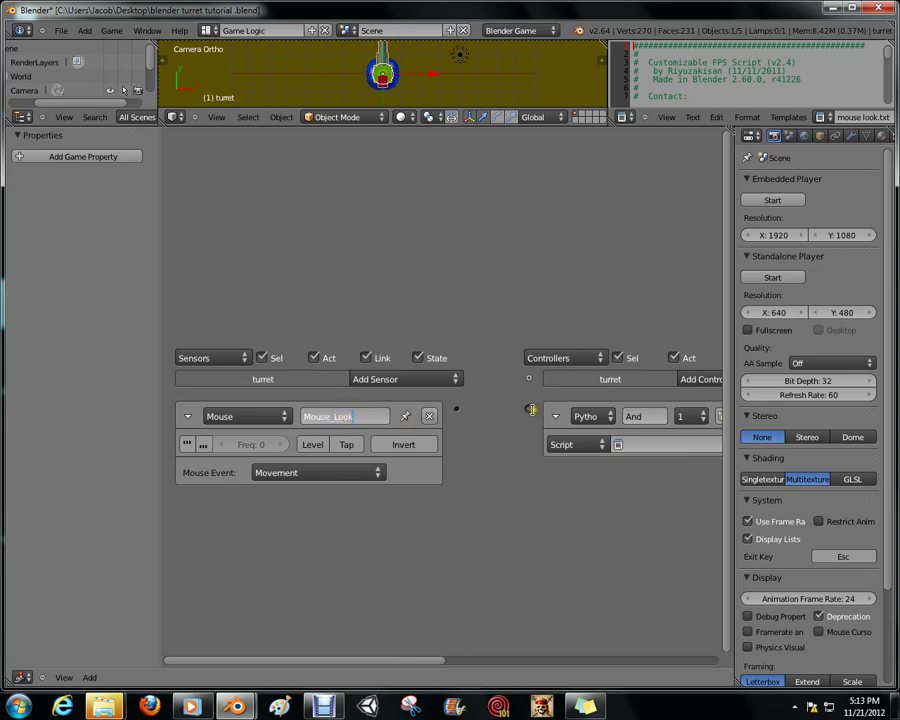
key(Return)
- Link the Mouse_Look sensor to the Python controller and collapse the sensor
drag(528, 413, 528, 409)
drag(381, 663, 465, 656)
click(205, 412)
- Assign the mouse look.txt script to the turret's Python controller and collapse the controller
click(591, 444)
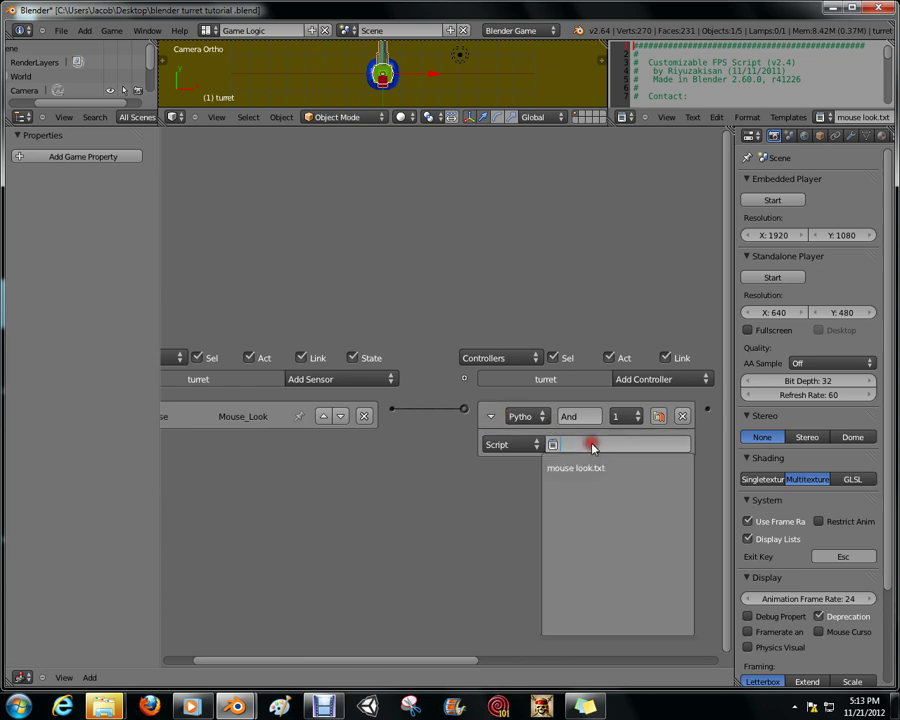
click(590, 466)
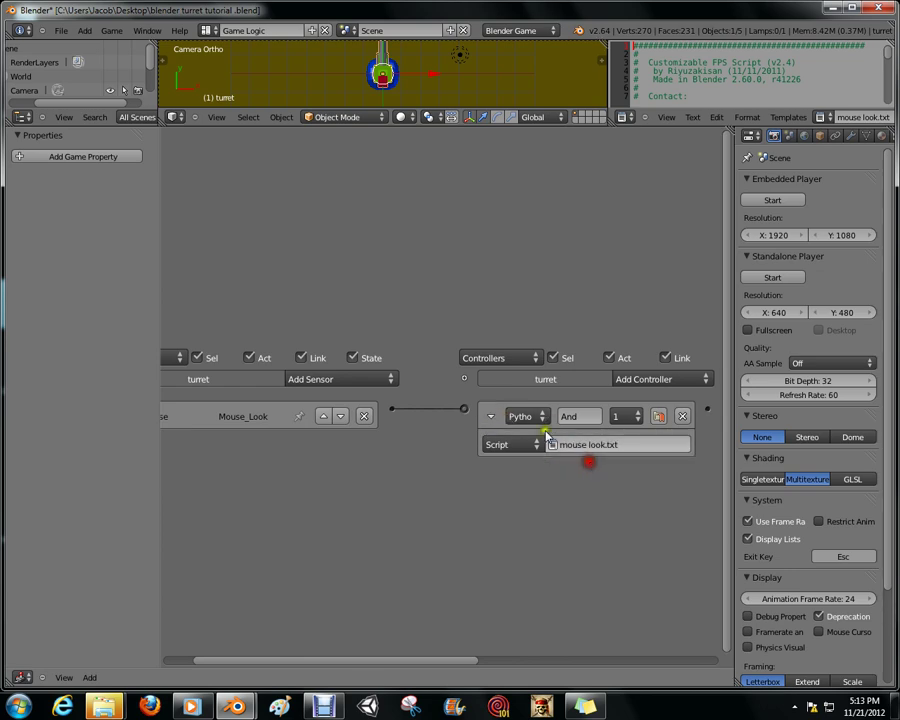
click(488, 416)
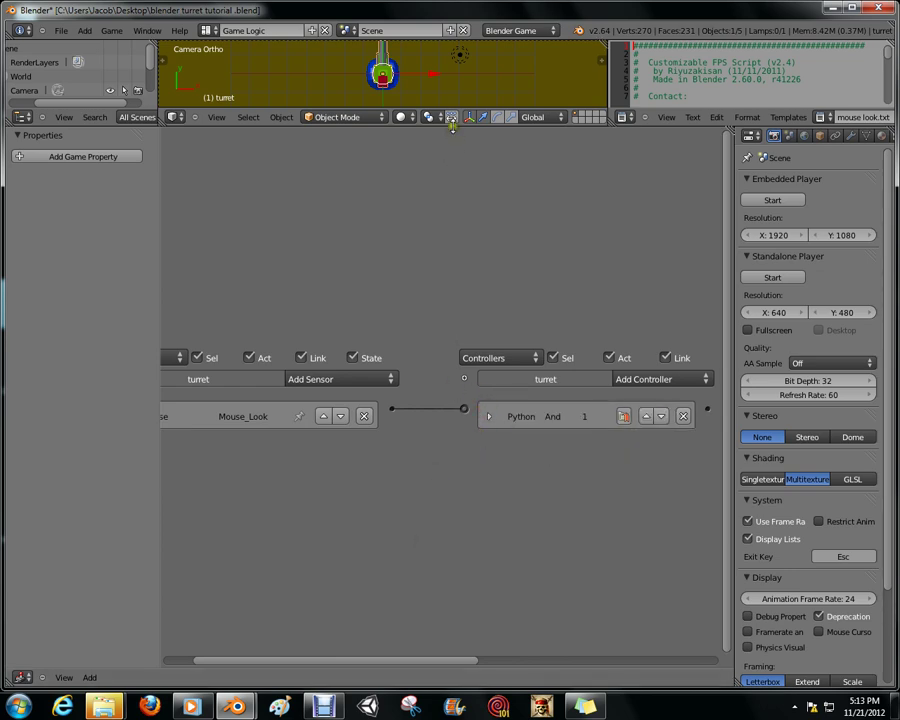
- Enlarge the 3D viewport and test-play the game in camera view to check the turret's mouse control
drag(453, 126, 503, 542)
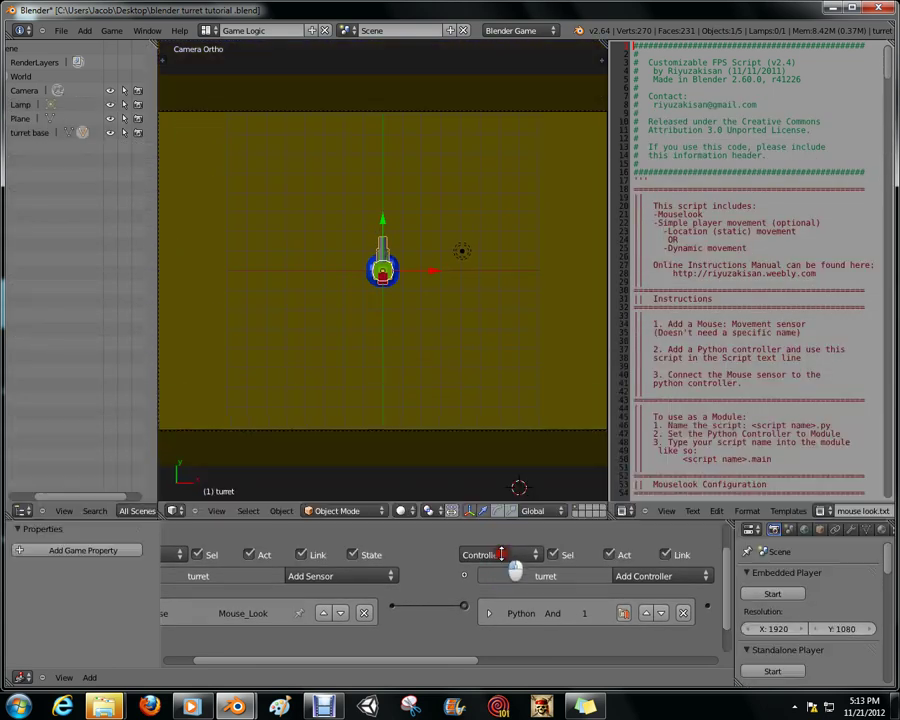
key(p)
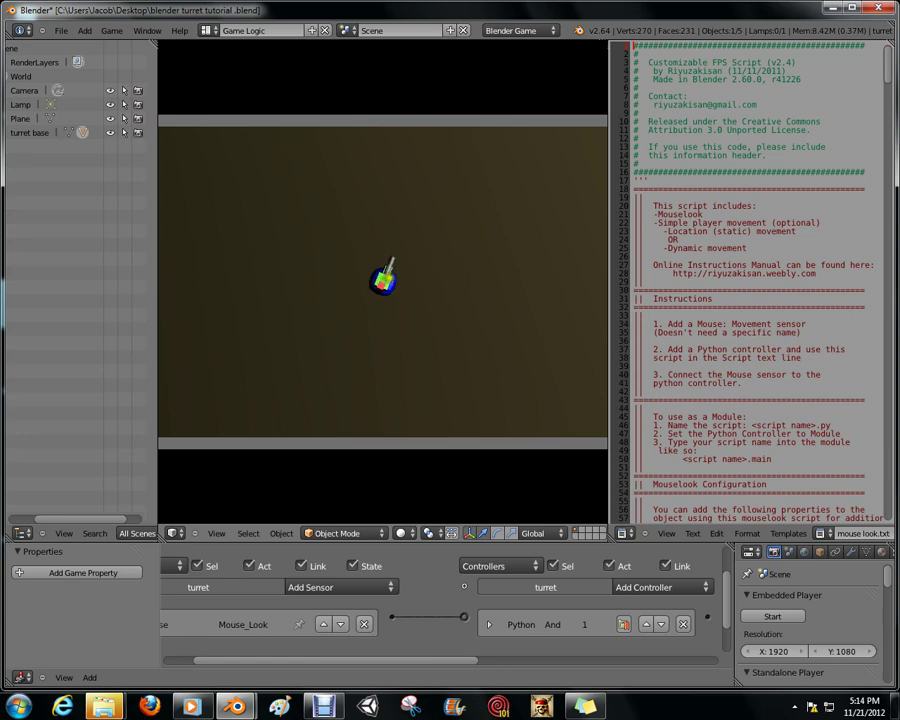
key(Escape)
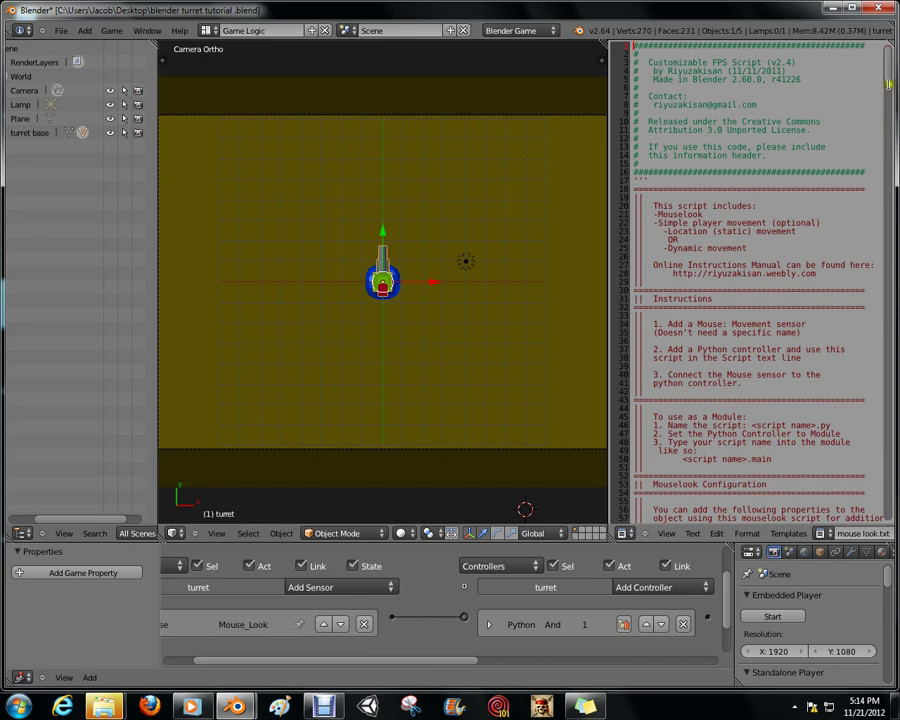
- Look through the property notes in the mouse look.txt script and run the game again from camera view
drag(887, 70, 889, 121)
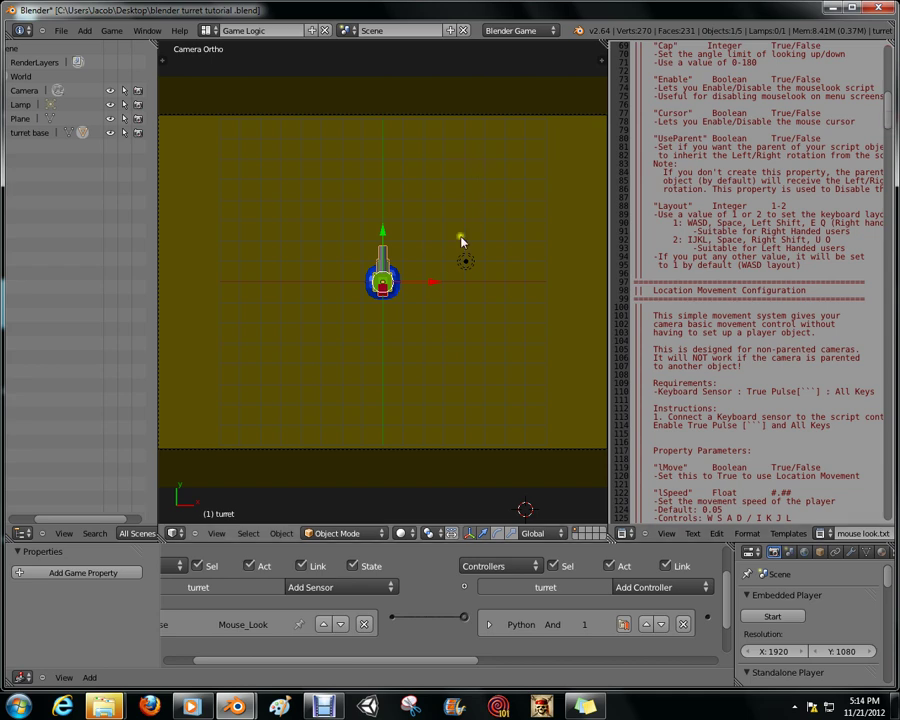
key(p)
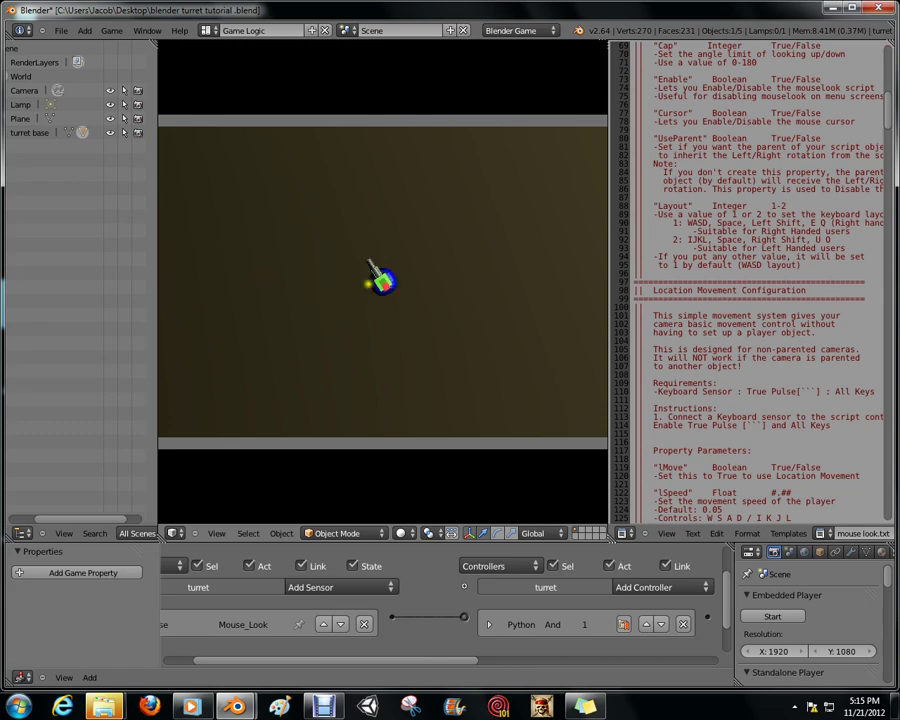
key(Escape)
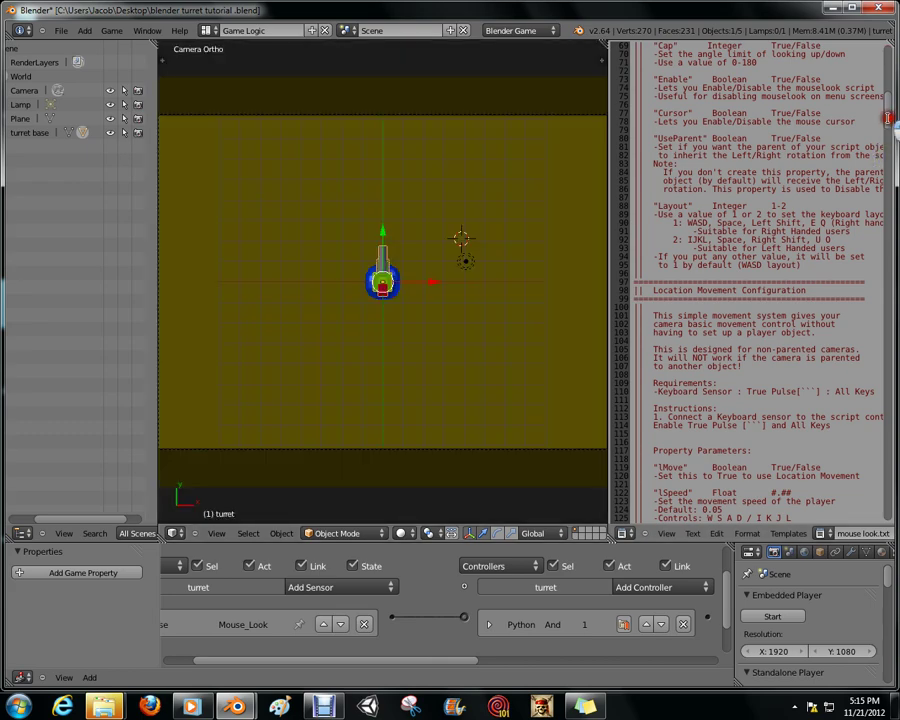
- Test the turret's mouse control in the game from a close, angled perspective view behind the turret
scroll(624, 82, down, 2)
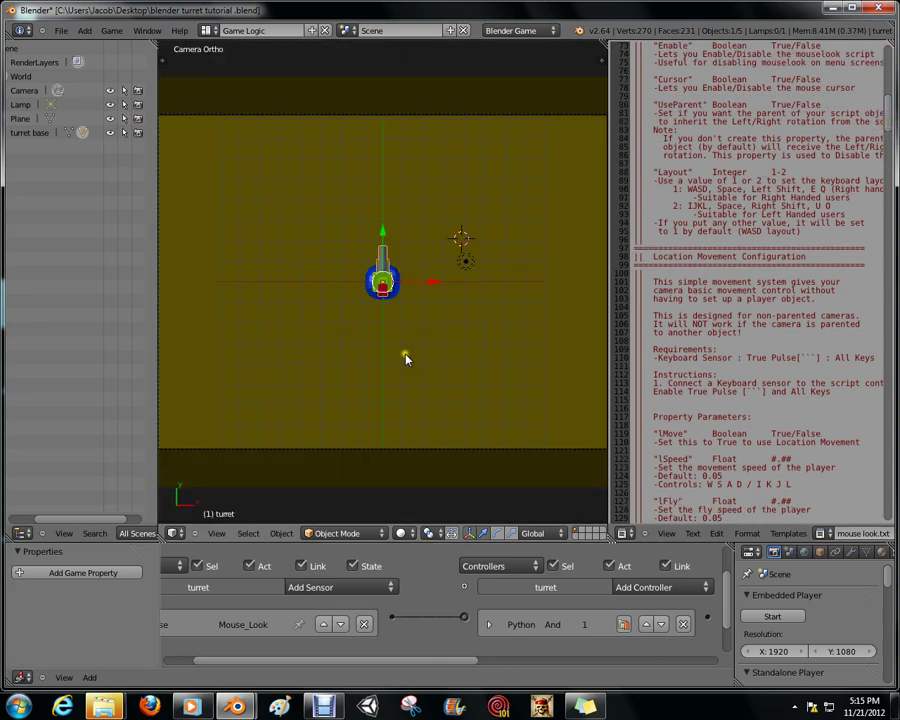
key(KP_0)
scroll(428, 321, down, 5)
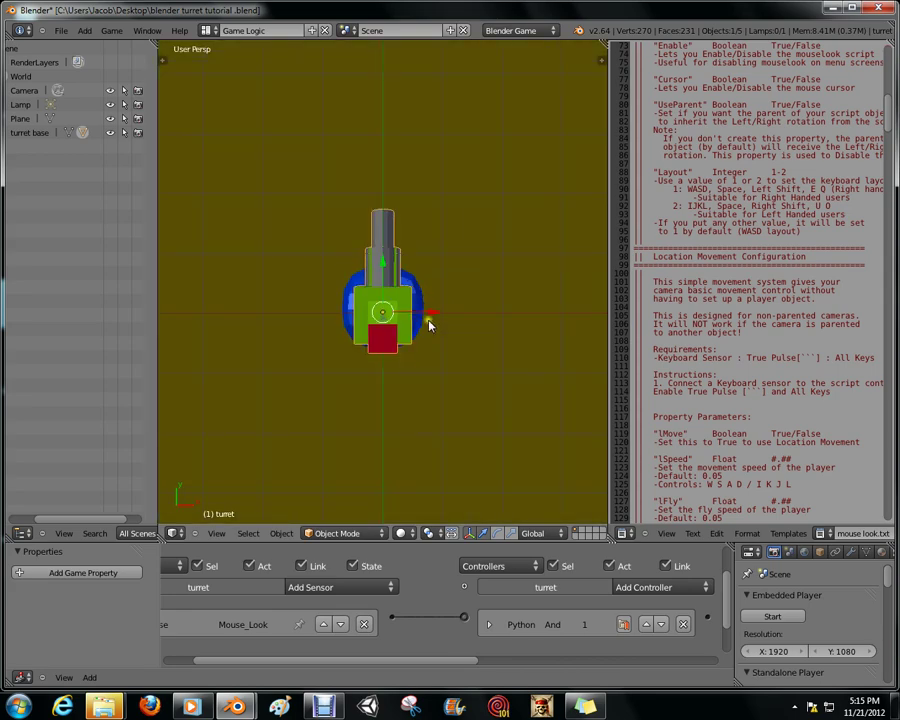
middle_drag(428, 321, 417, 188)
middle_drag(432, 237, 466, 272)
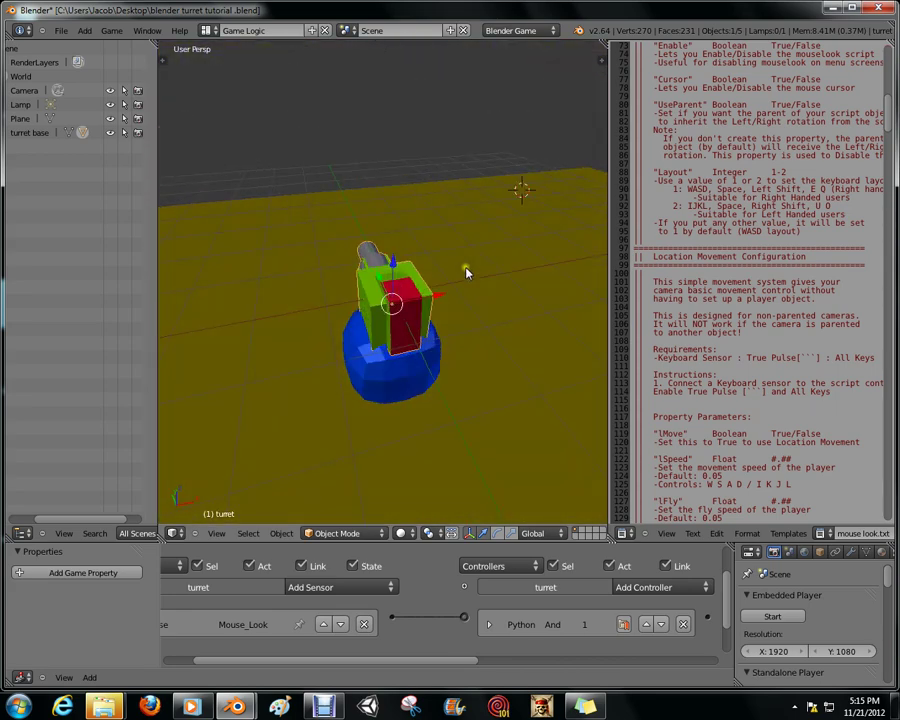
key(p)
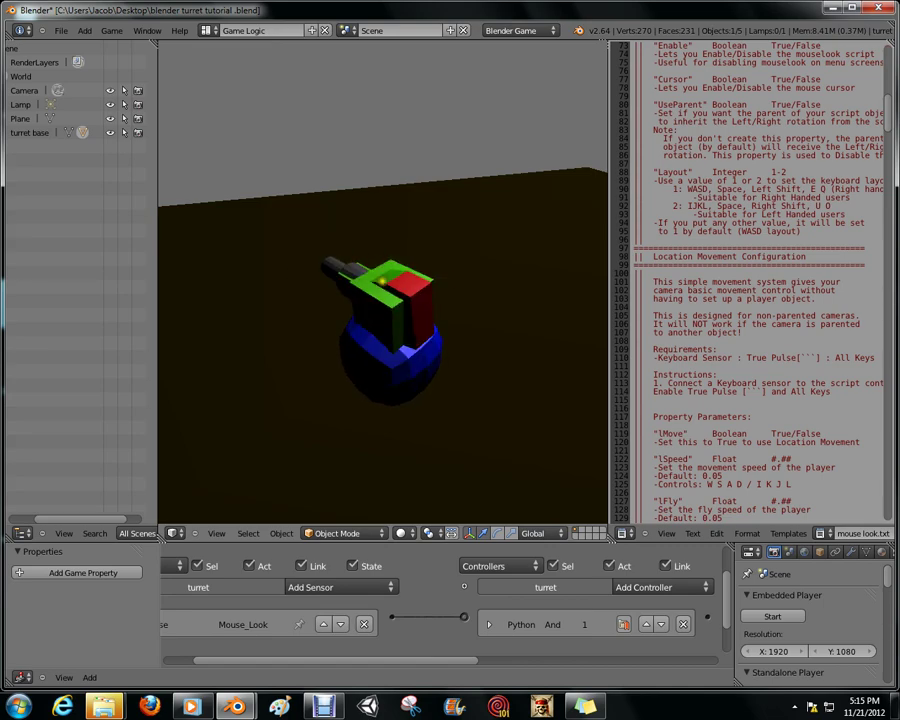
key(Escape)
- Examine the camera's placement above the plane and return to the camera view
scroll(371, 203, down, 4)
middle_drag(371, 203, 417, 160)
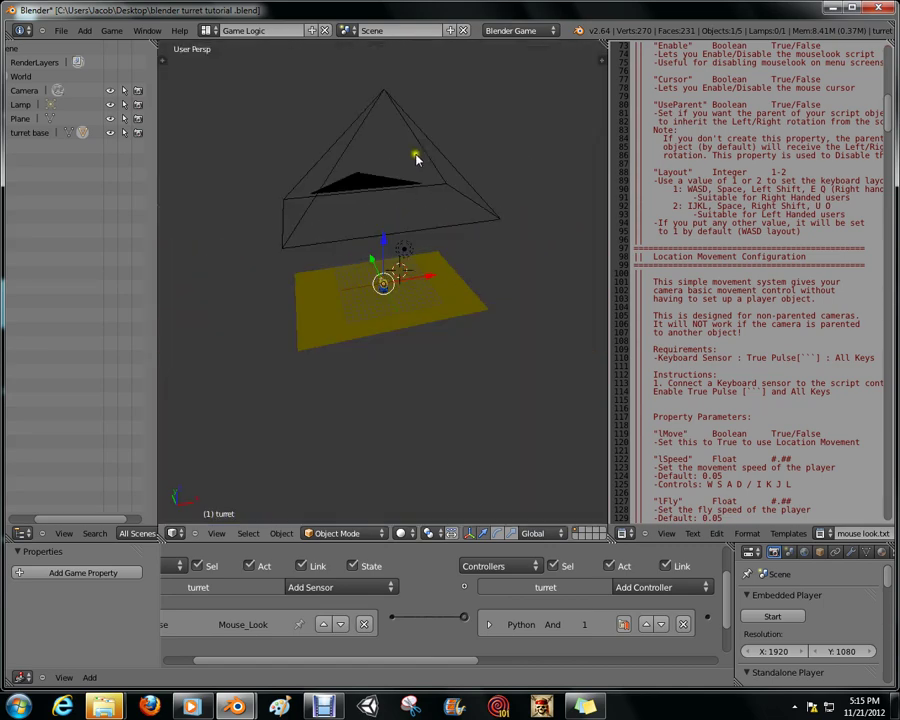
right_click(390, 92)
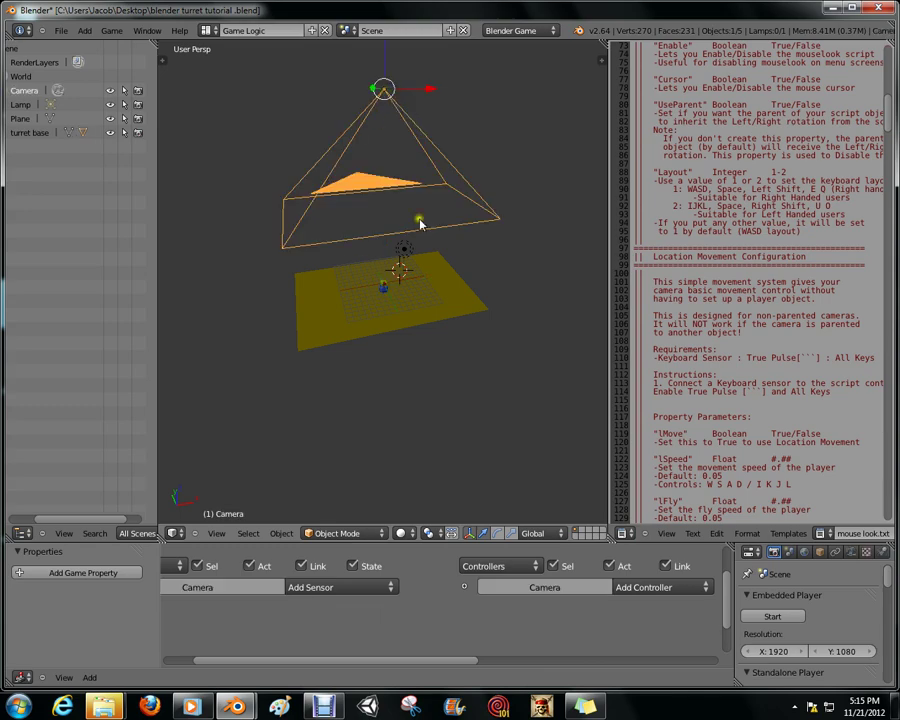
scroll(430, 245, up, 6)
middle_drag(443, 274, 379, 336)
scroll(379, 336, up, 1)
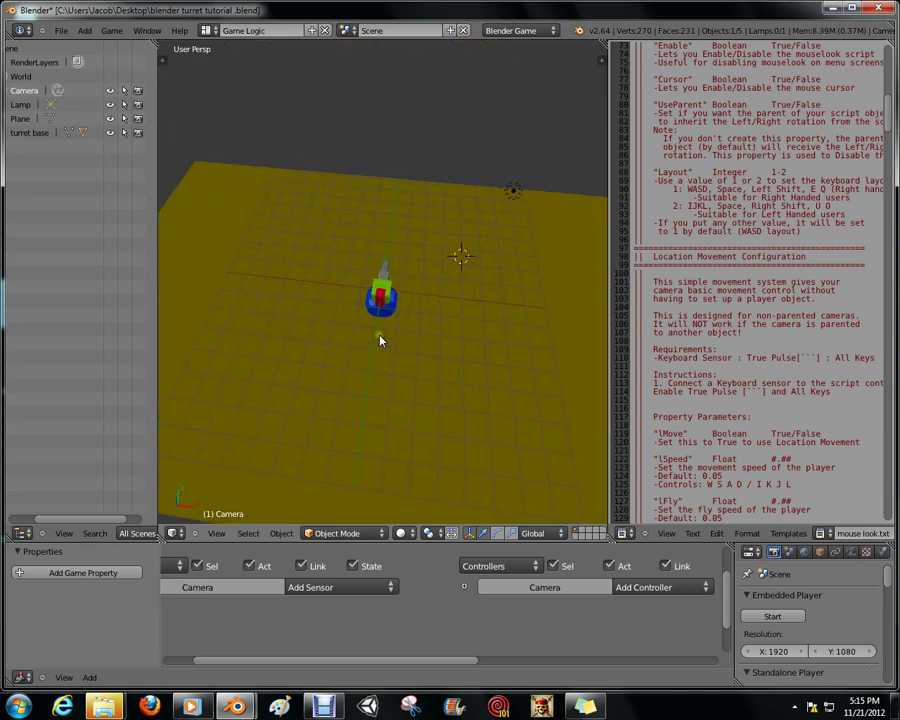
key(KP_0)
scroll(385, 278, down, 1)
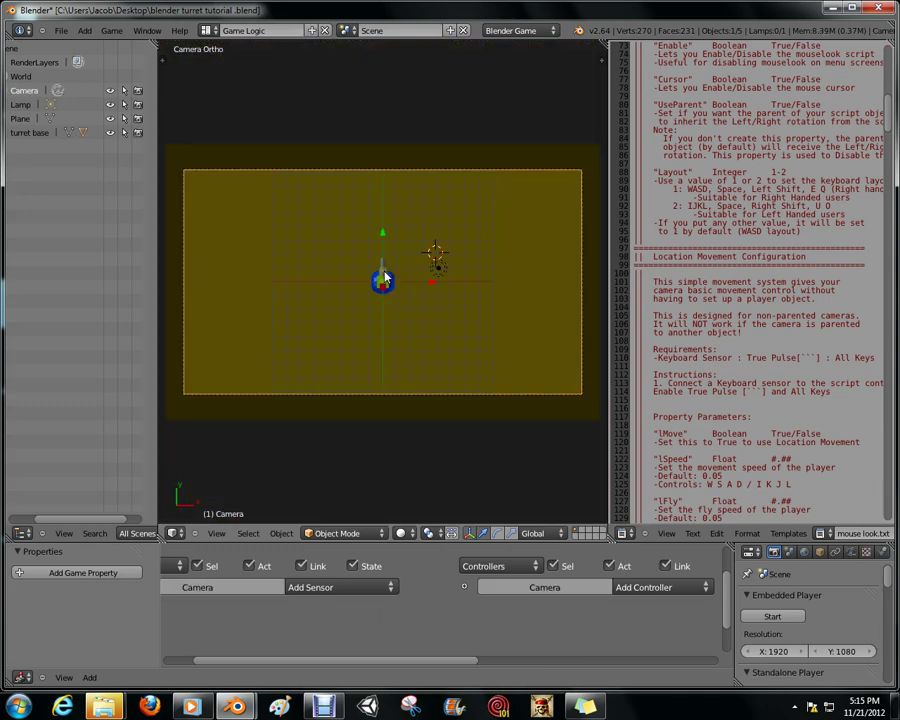
- Select the turret rather than its base and add a Keyboard sensor to it
right_click(384, 278)
right_click(394, 283)
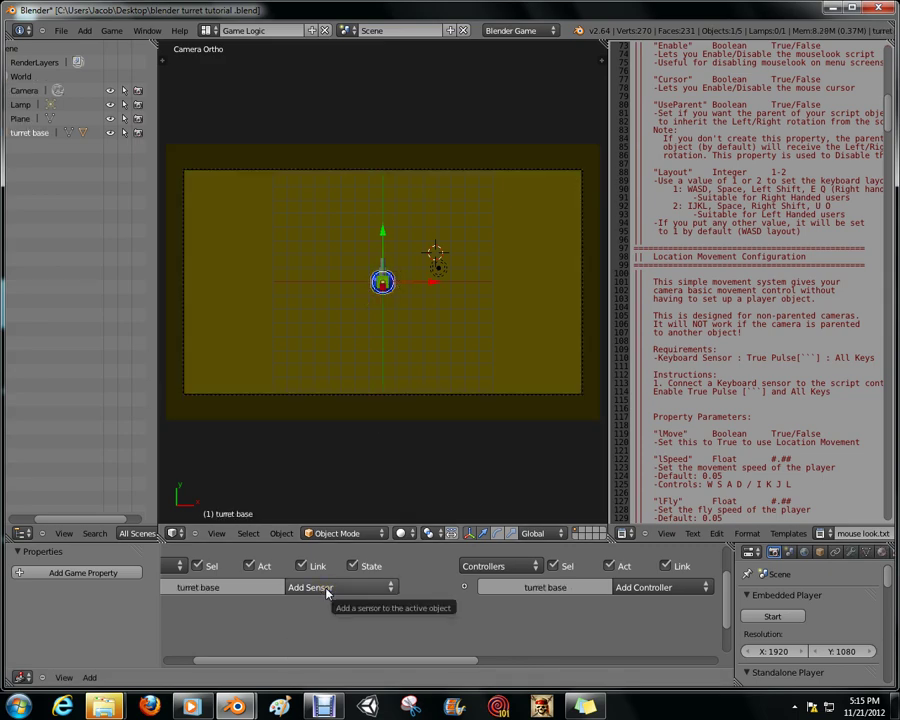
scroll(397, 317, up, 1)
right_click(381, 287)
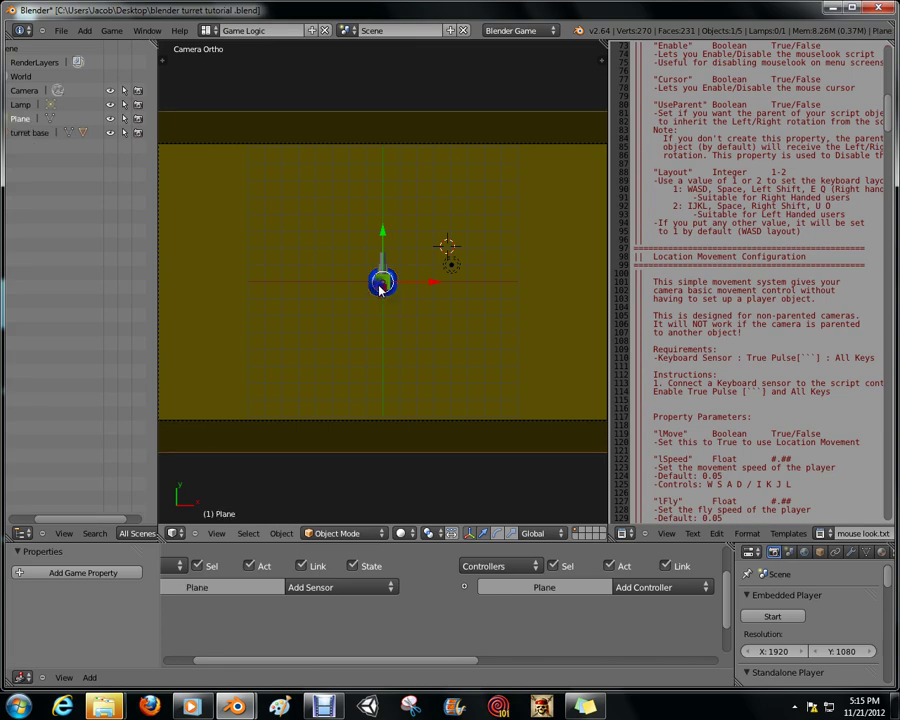
right_click(381, 287)
right_click(381, 287)
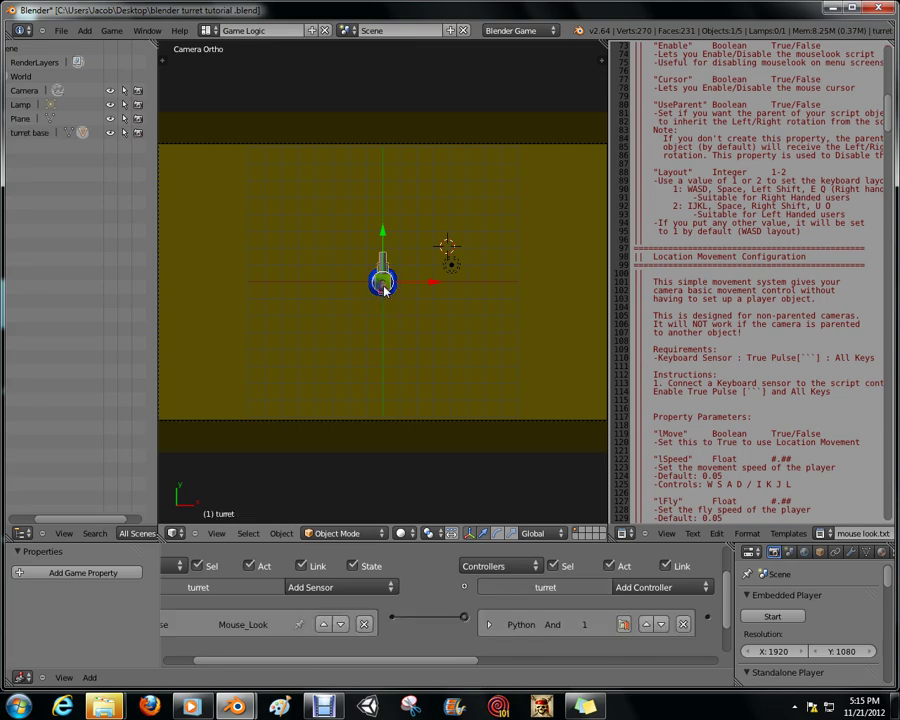
click(340, 587)
click(328, 476)
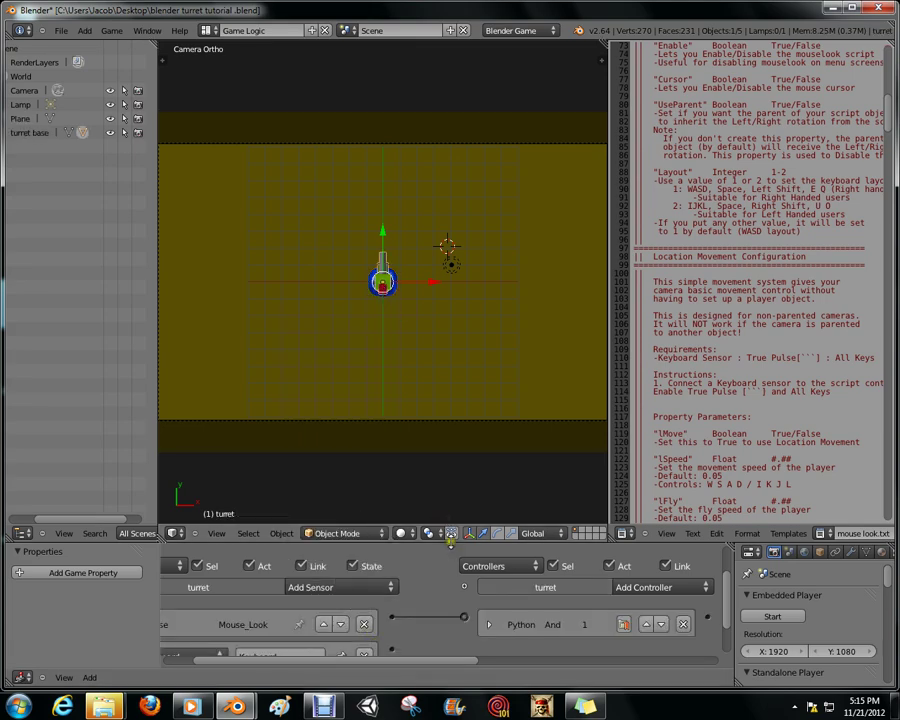
- Enlarge the Logic Editor area and assign the W key to the turret's Keyboard sensor
drag(445, 543, 430, 248)
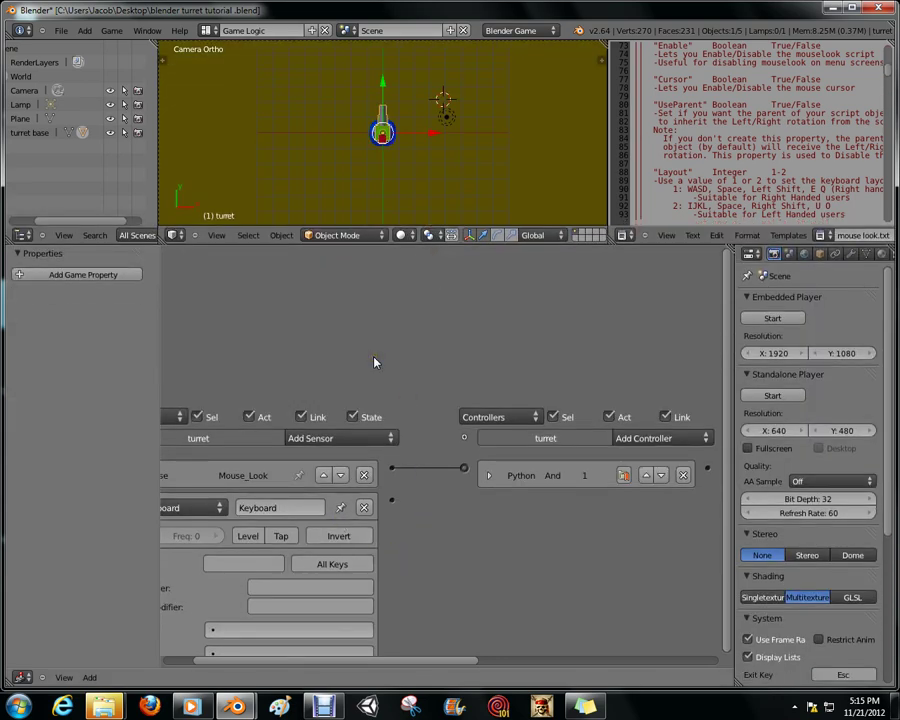
click(230, 564)
key(w)
- Link the Keyboard sensor to a new And controller and change the sensor's key to A
click(652, 438)
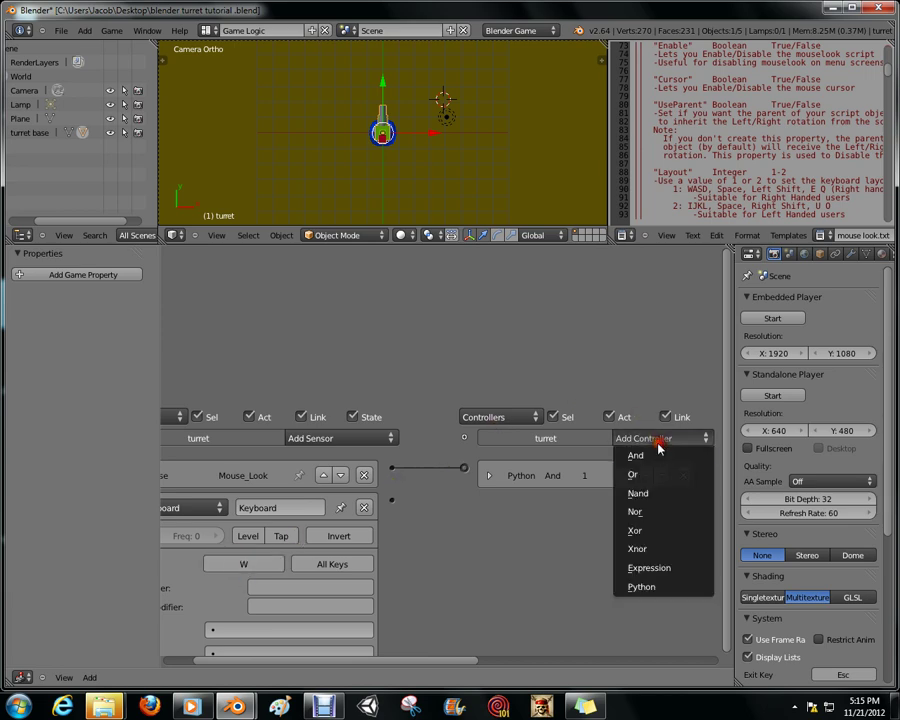
click(636, 453)
drag(393, 500, 464, 500)
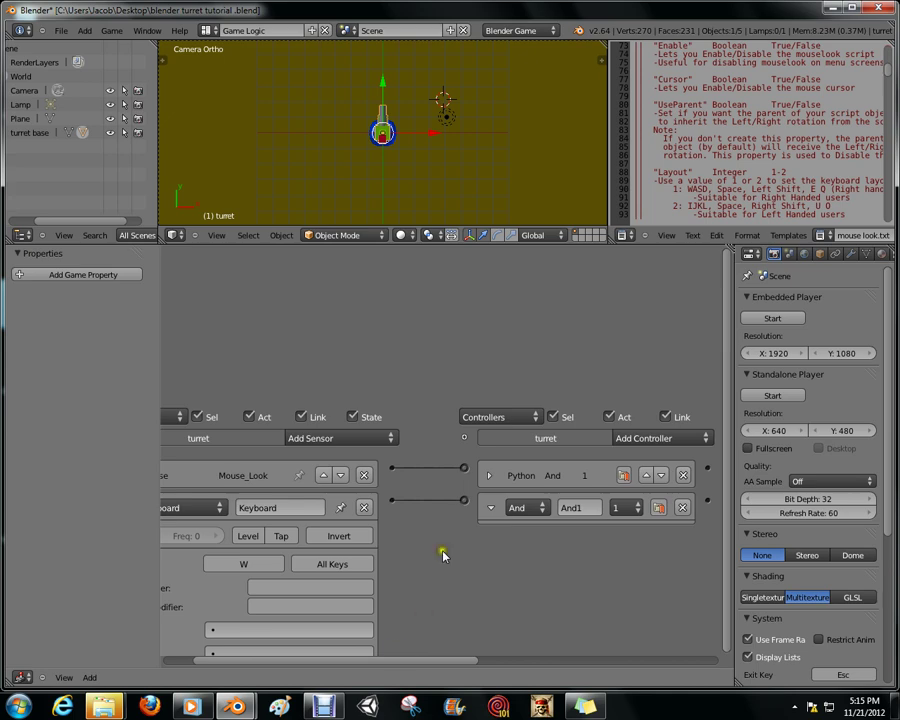
click(245, 564)
key(a)
- Add a Simple Motion actuator to the turret with its Z rotation set to 1°
drag(426, 660, 637, 660)
click(518, 438)
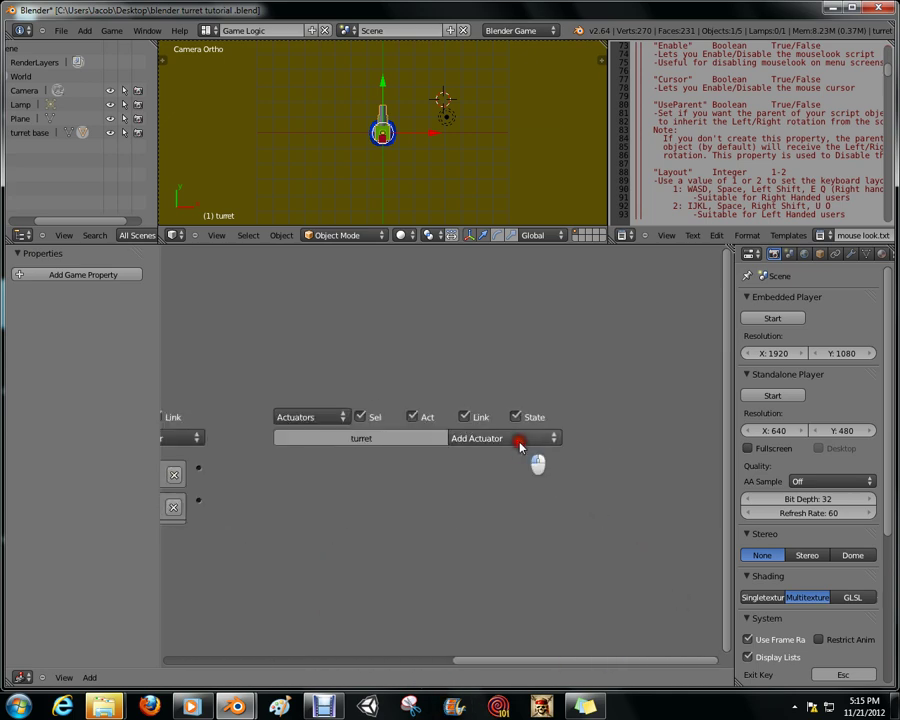
click(493, 290)
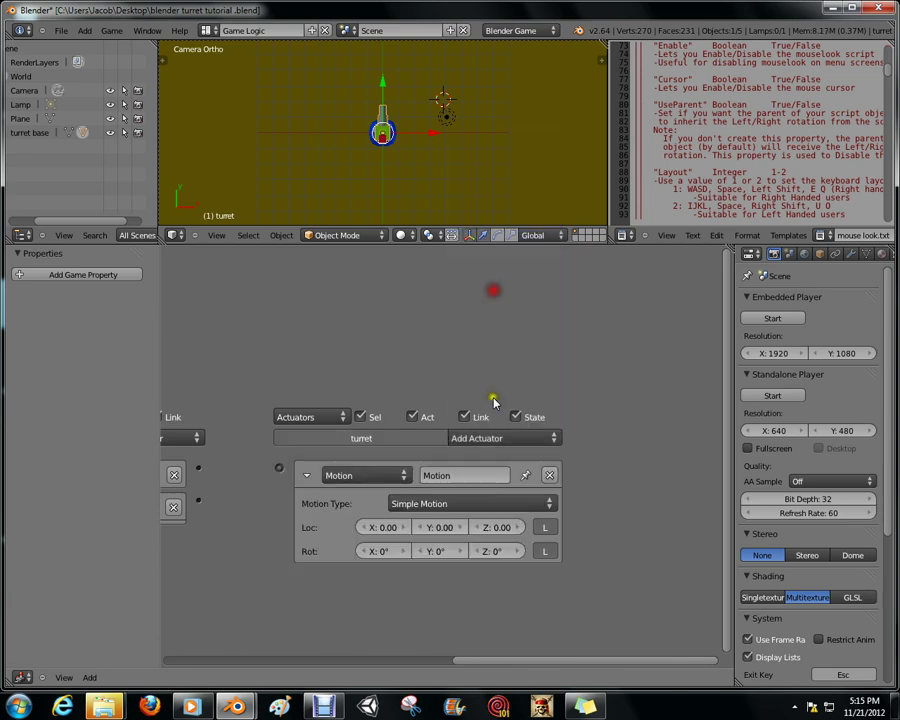
click(519, 550)
- Link the And1 controller to the Motion actuator and test the turret's keyboard rotation in the game
drag(198, 500, 279, 467)
key(p)
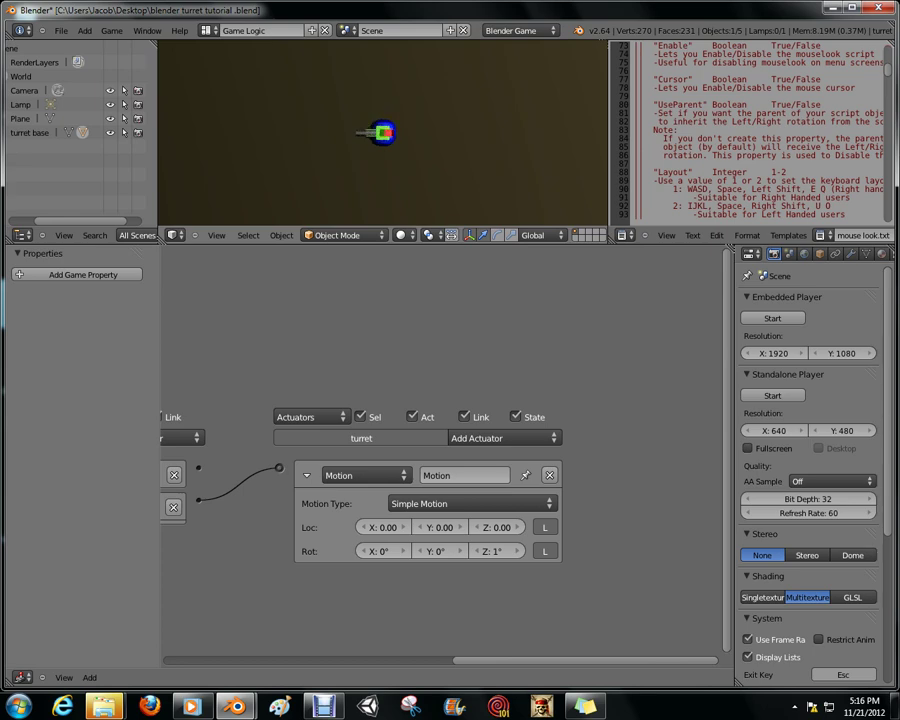
key(Escape)
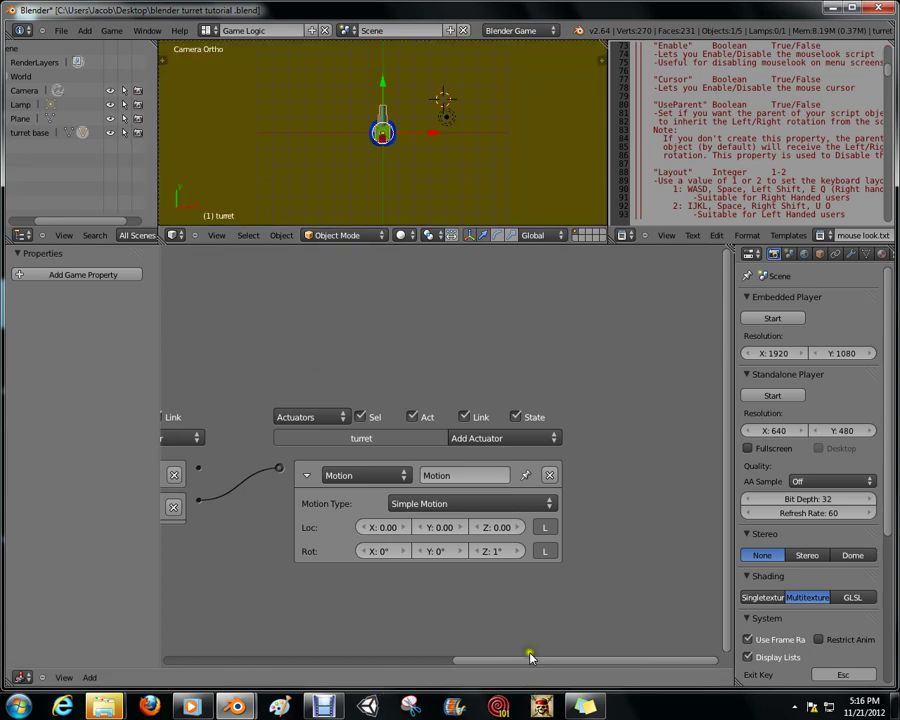
- Save the project on the Desktop as a new file named "blender turret tutorial 2d .blend"
drag(520, 660, 305, 660)
click(61, 30)
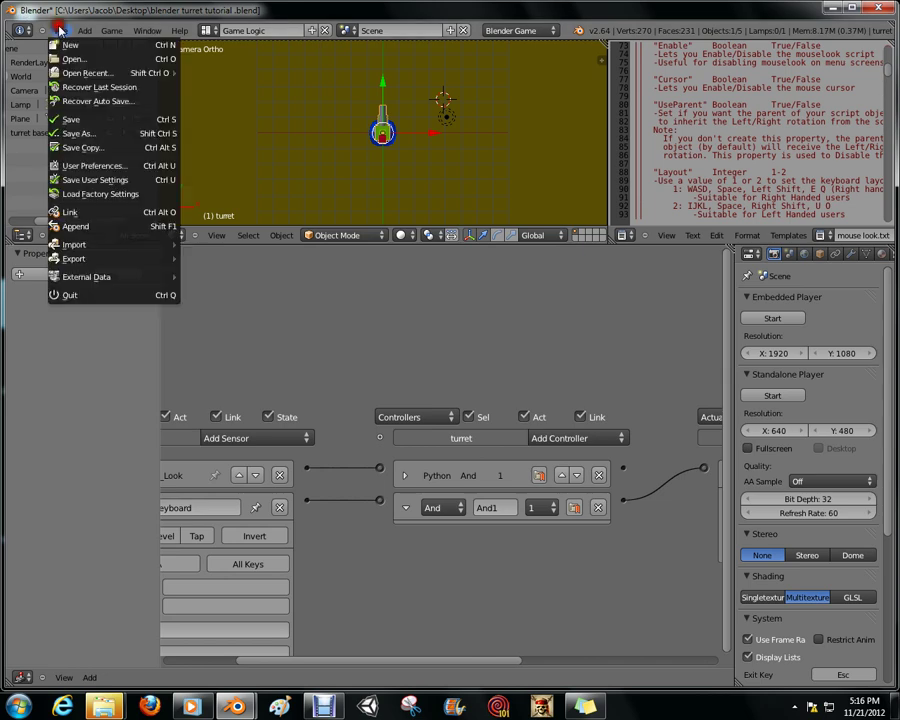
click(110, 132)
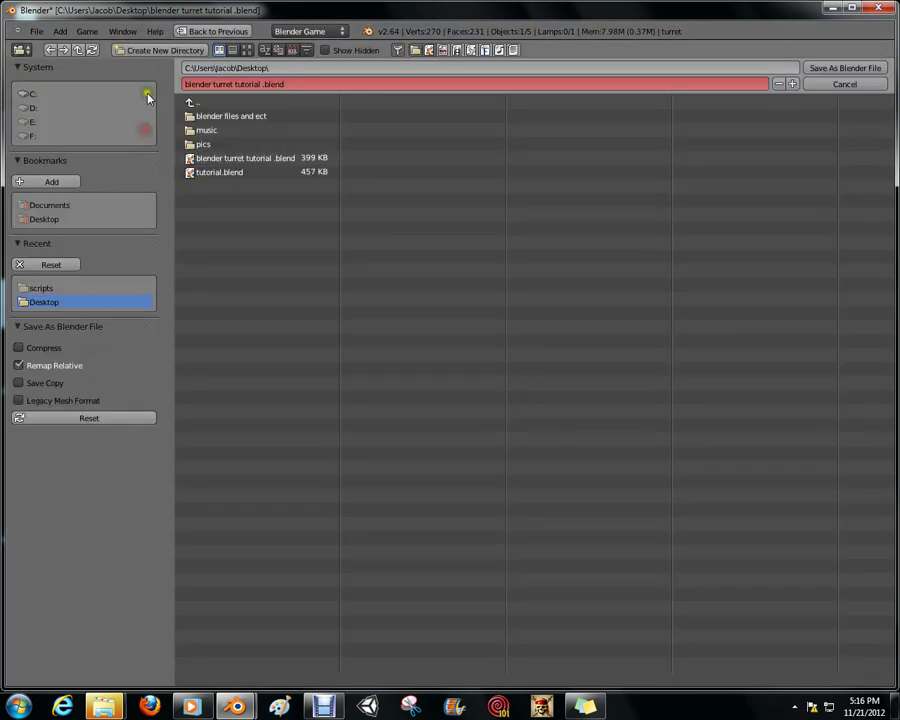
double_click(261, 85)
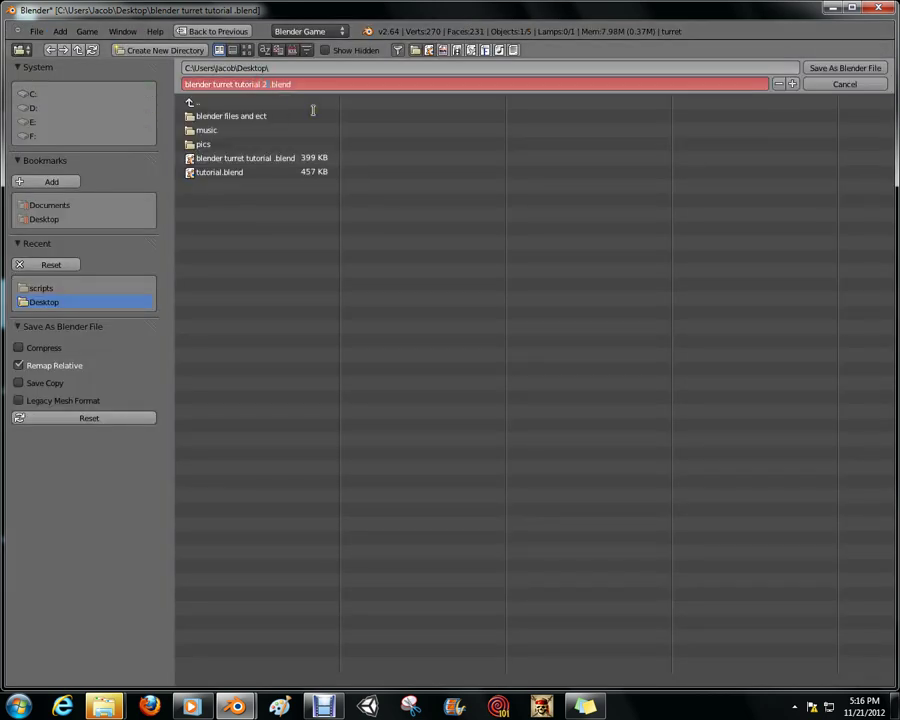
key(Return)
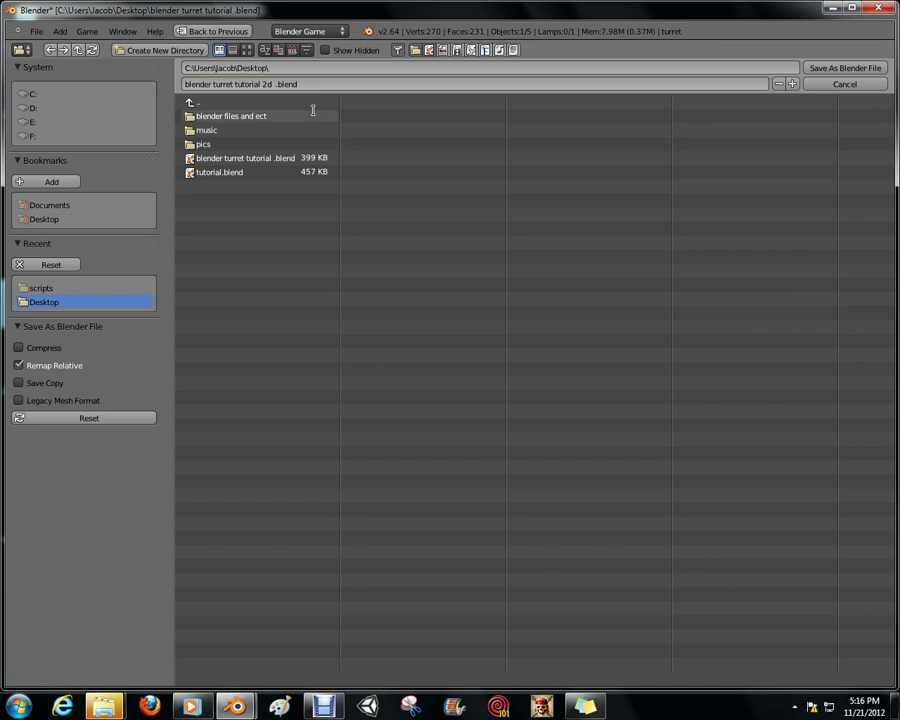
click(822, 68)
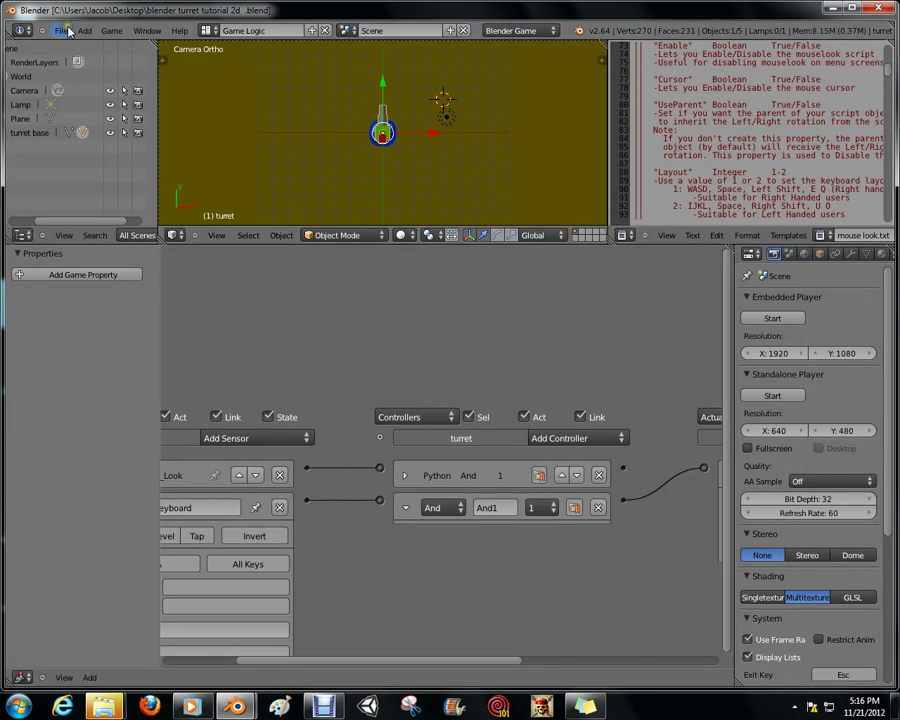
- Delete the turret's Python controller and its Mouse_Look sensor, and bring the Motion actuator into view
click(598, 475)
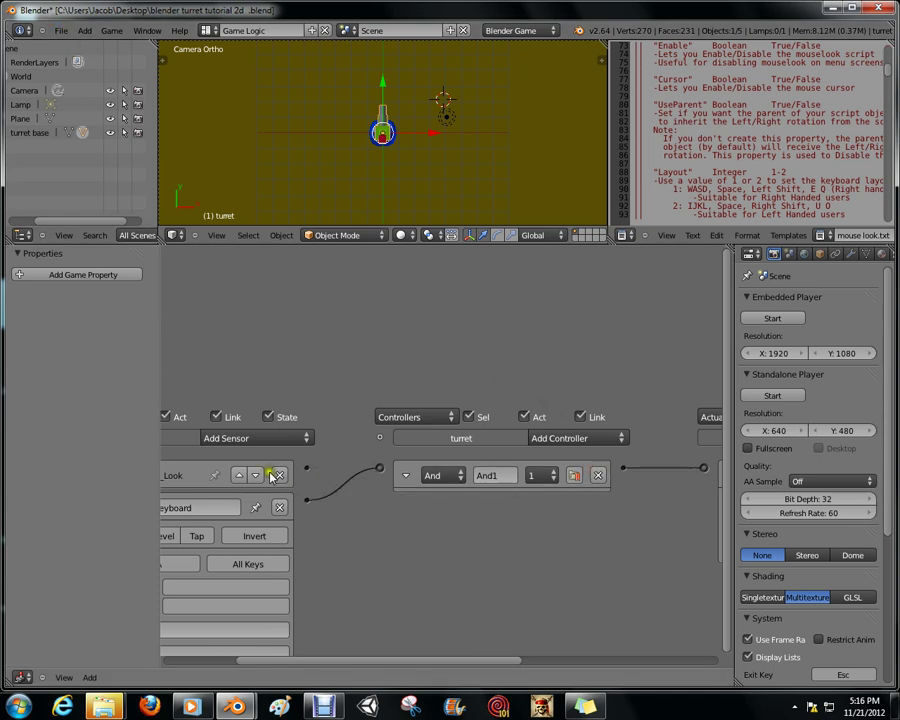
click(279, 475)
drag(402, 661, 622, 645)
click(292, 478)
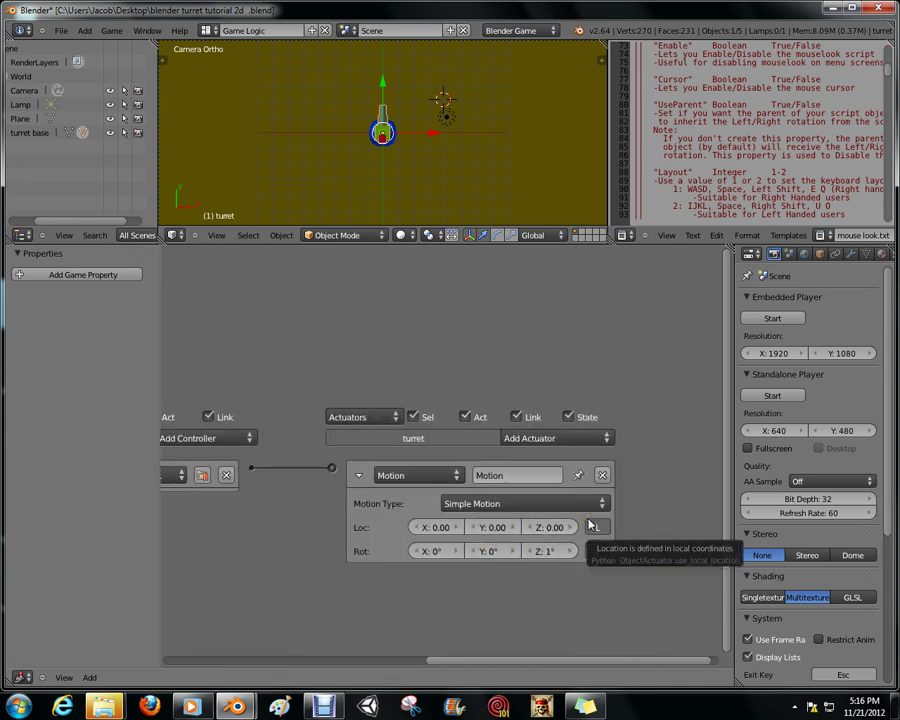
- Add a second Keyboard sensor to the turret
drag(630, 660, 321, 641)
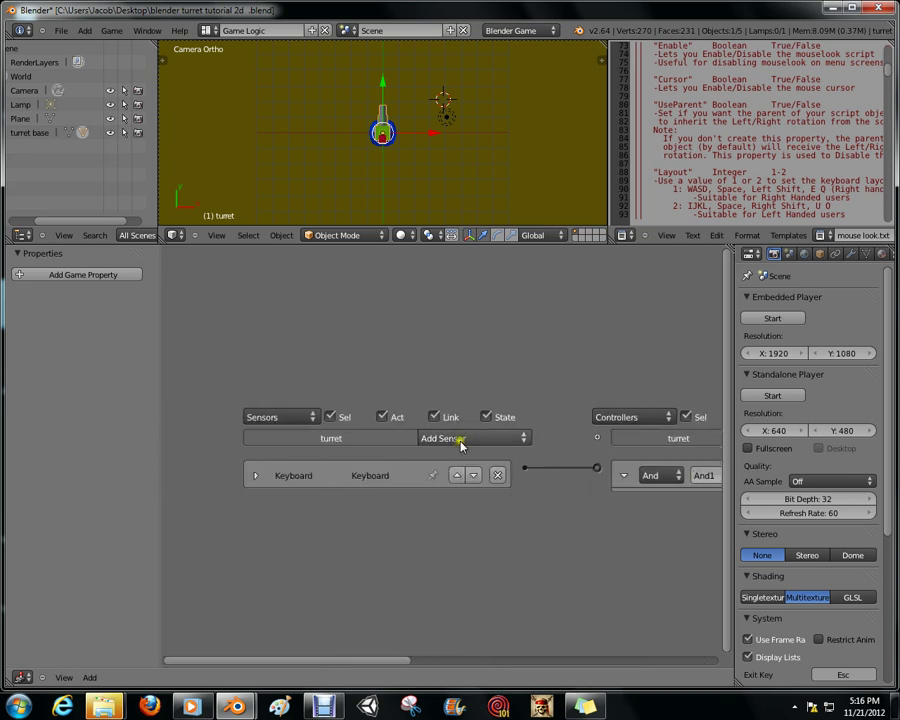
click(461, 439)
click(452, 326)
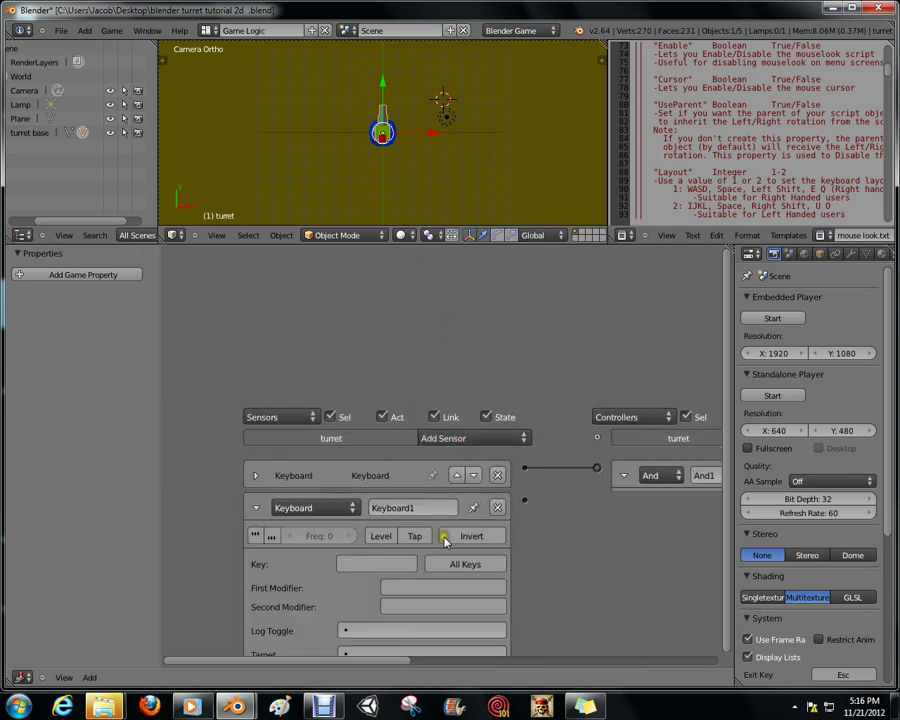
click(395, 565)
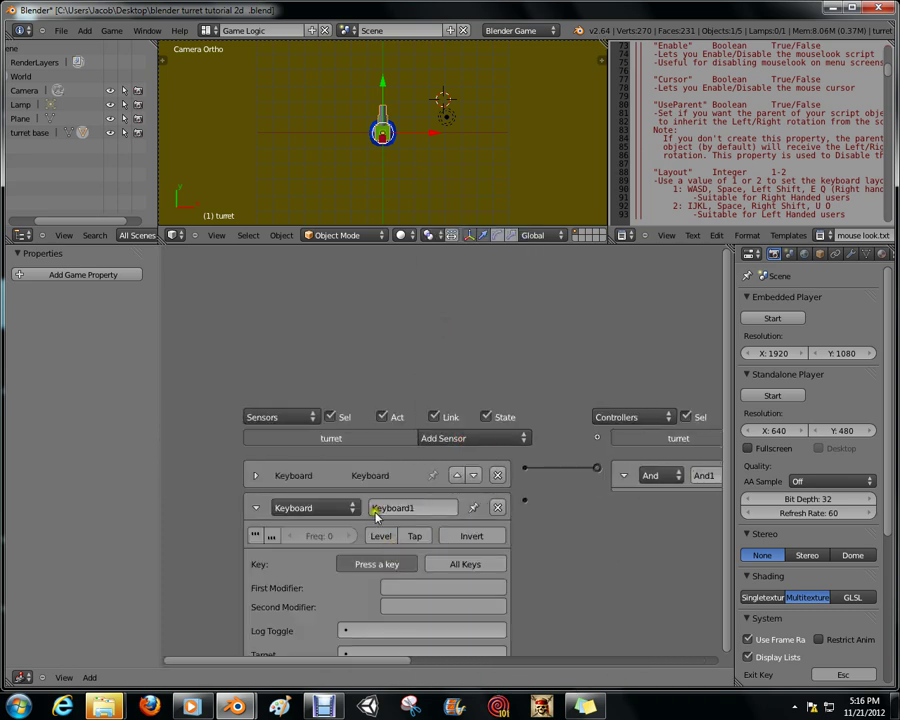
- Rename the turret's first Keyboard sensor, assigned to the A key, as "a" and collapse it
click(253, 474)
click(257, 474)
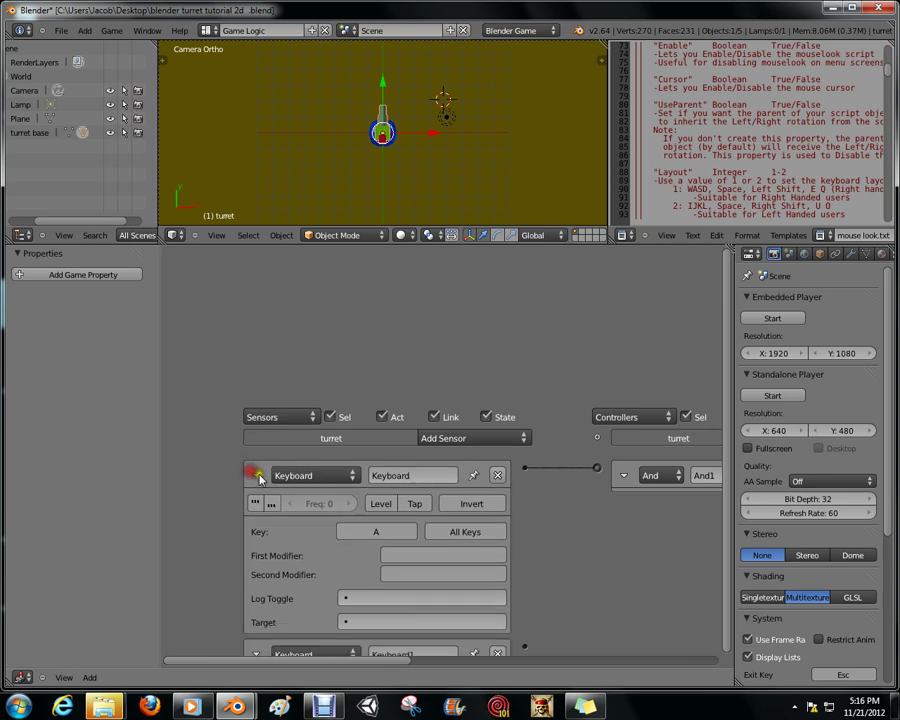
click(415, 475)
text(a)
key(Return)
click(254, 477)
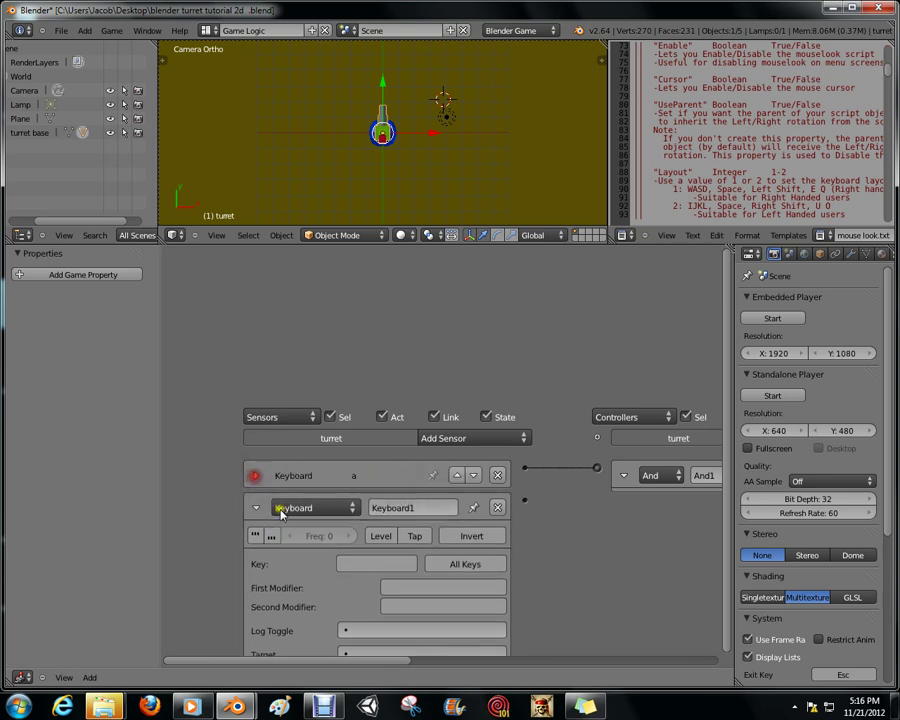
- Rename the new Keyboard sensor as "d", assign the D key to it and collapse it
click(400, 508)
text(d)
click(372, 564)
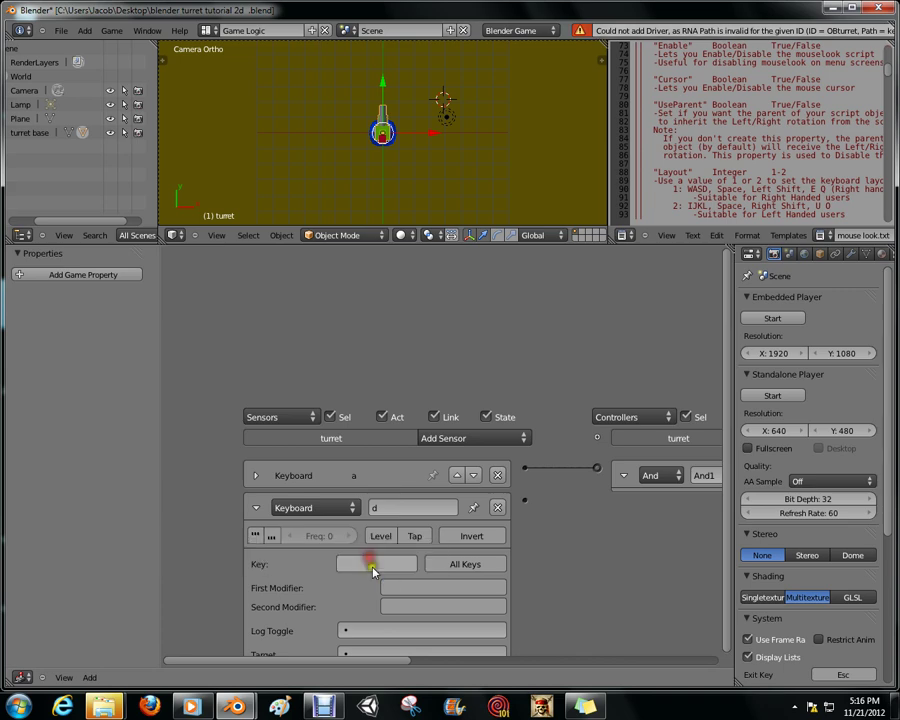
key(d)
click(257, 508)
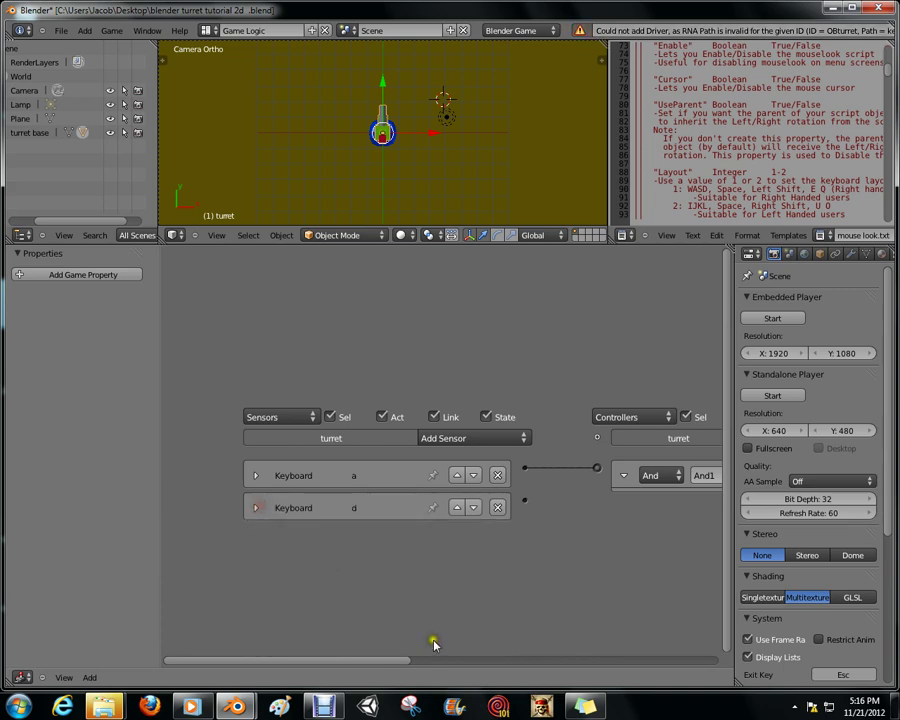
- Add a second And controller to the turret and link the d sensor to it
drag(428, 659, 518, 603)
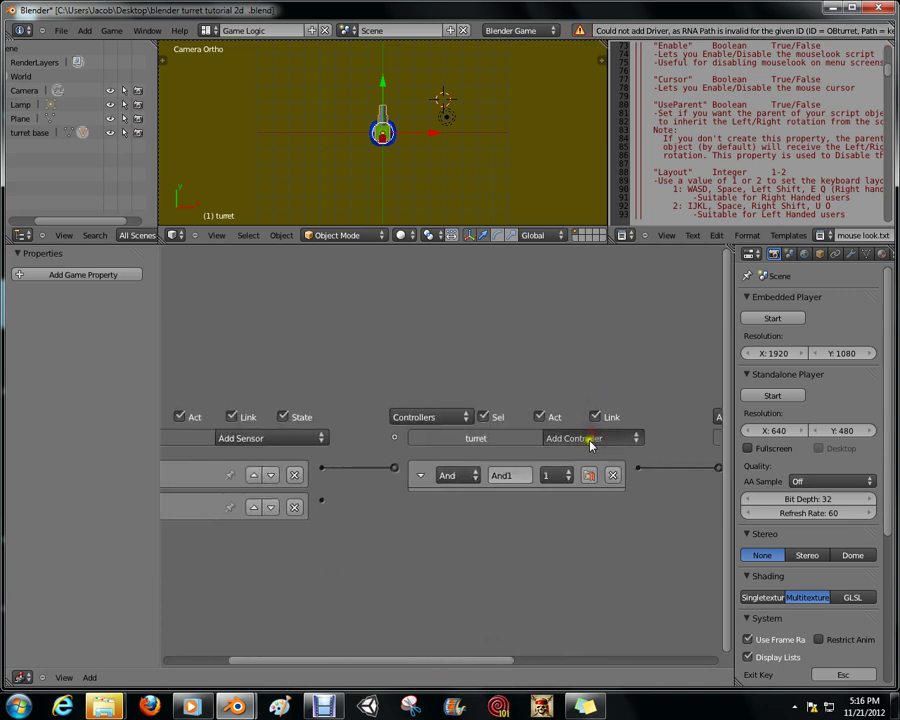
click(586, 437)
click(557, 456)
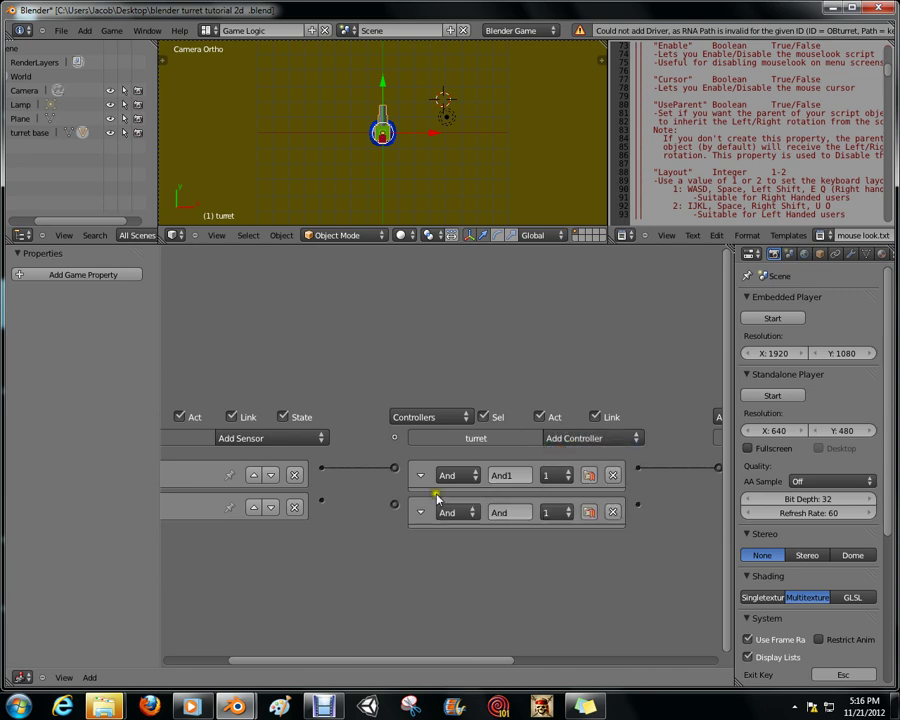
drag(322, 501, 398, 506)
- Add a second Motion actuator to the turret and link the new And controller to it
drag(441, 661, 607, 660)
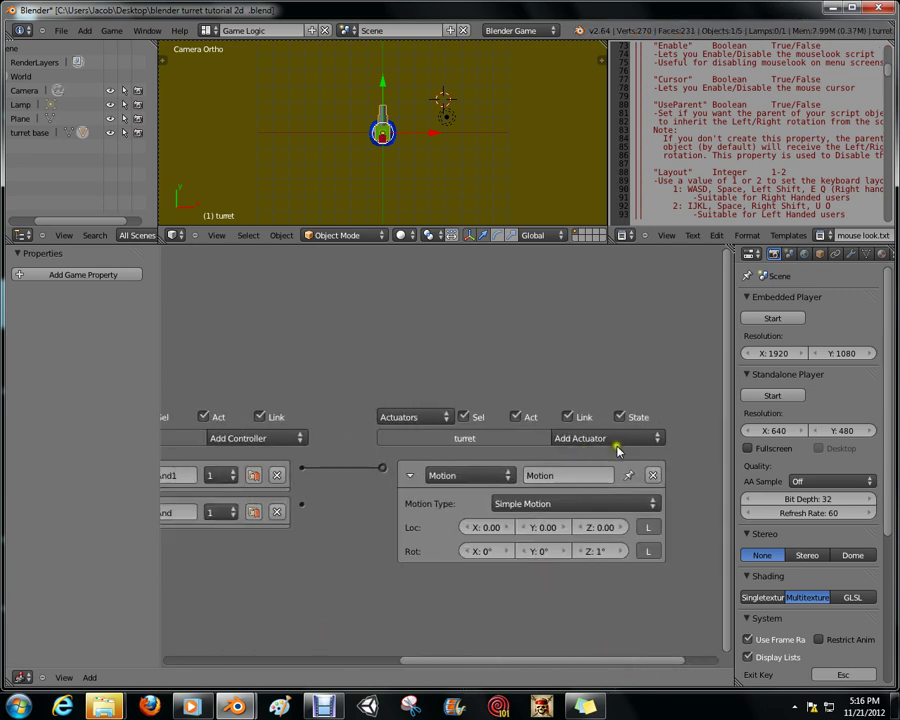
click(614, 438)
click(588, 291)
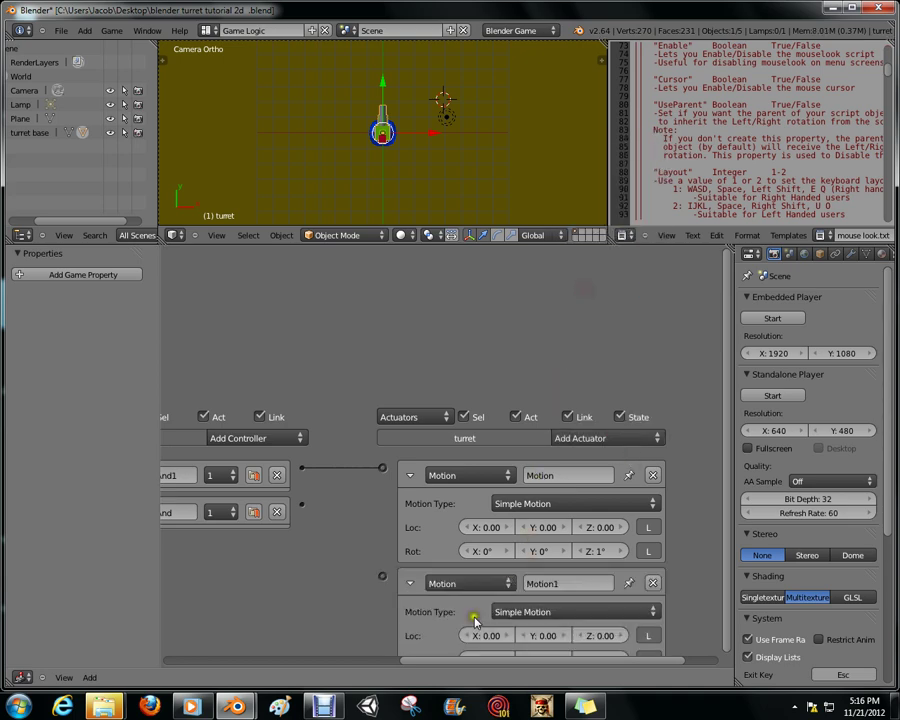
drag(302, 510, 384, 577)
- Set the second Motion actuator's Z rotation to -1° and test the turret's rotation in the game
scroll(600, 590, down, 1)
click(543, 603)
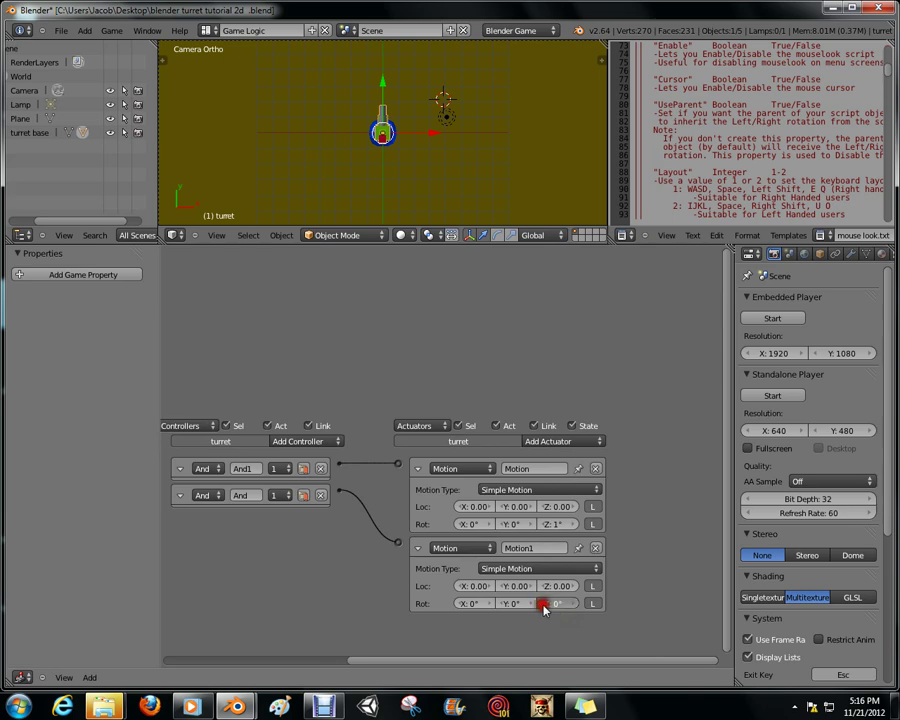
scroll(462, 157, down, 2)
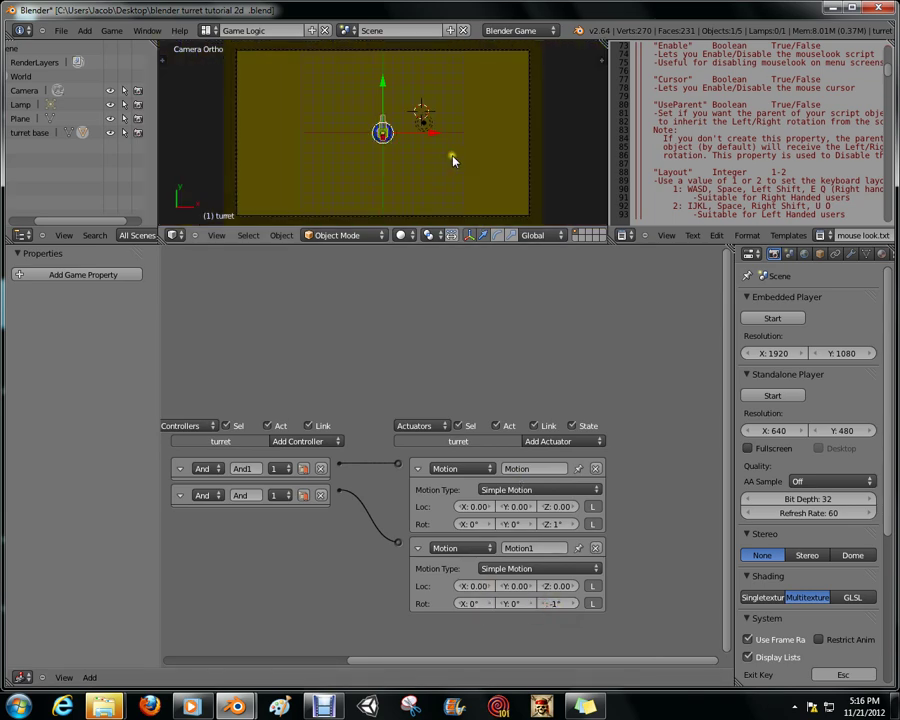
key(p)
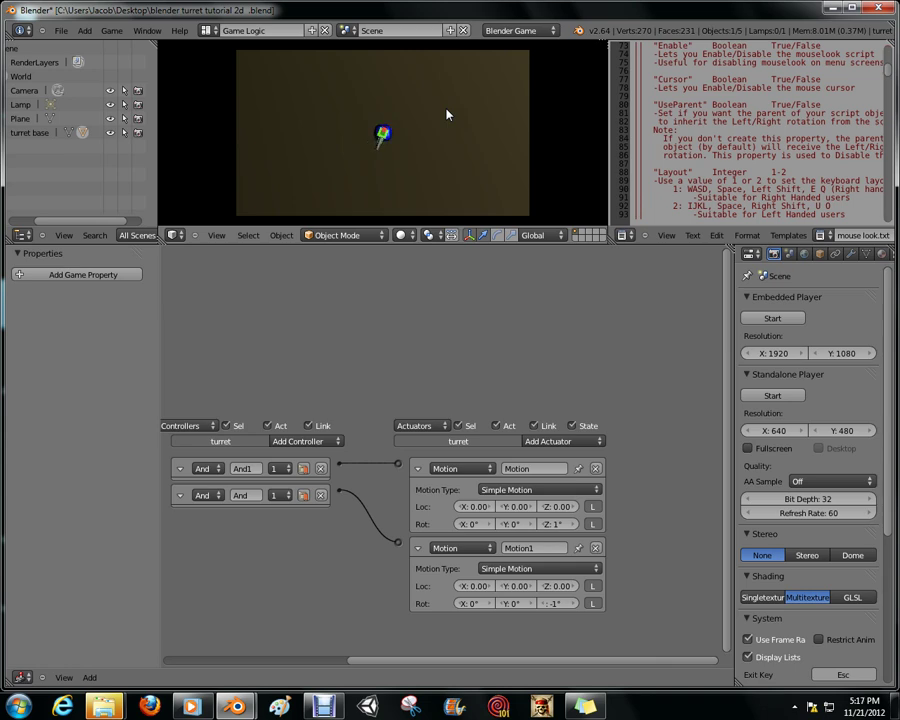
key(Escape)
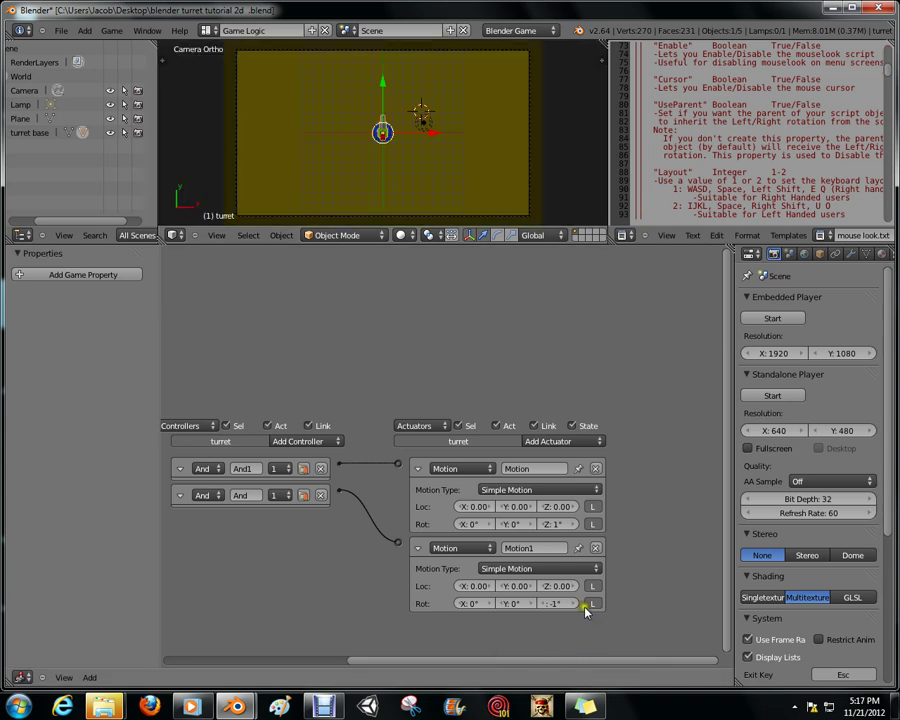
- Set the Z rotation to -2° on the second Motion actuator and 2° on the first, and test the turret in the game
click(541, 604)
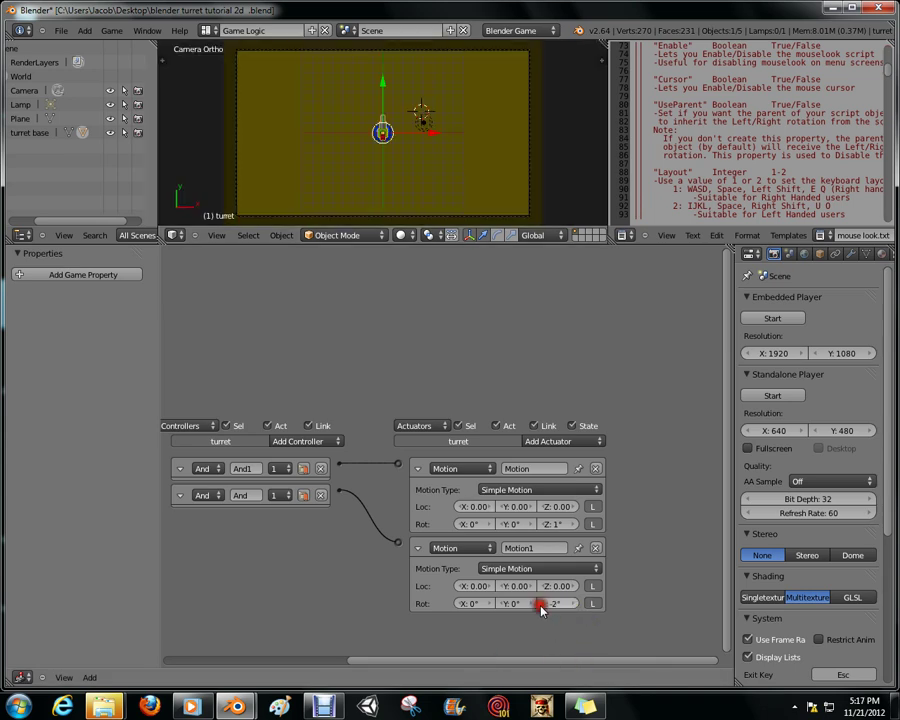
click(575, 523)
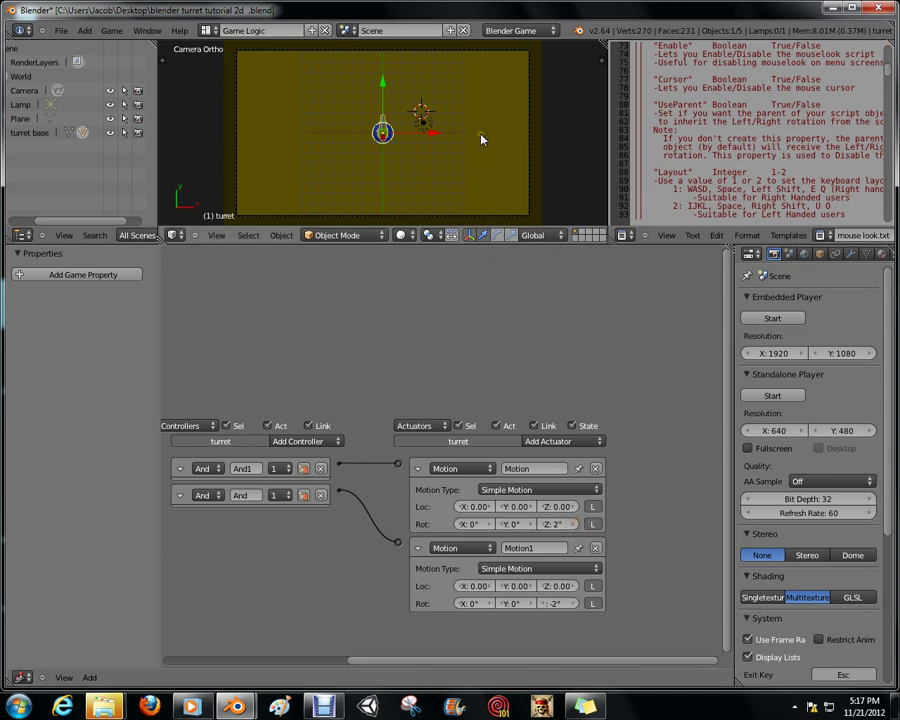
key(p)
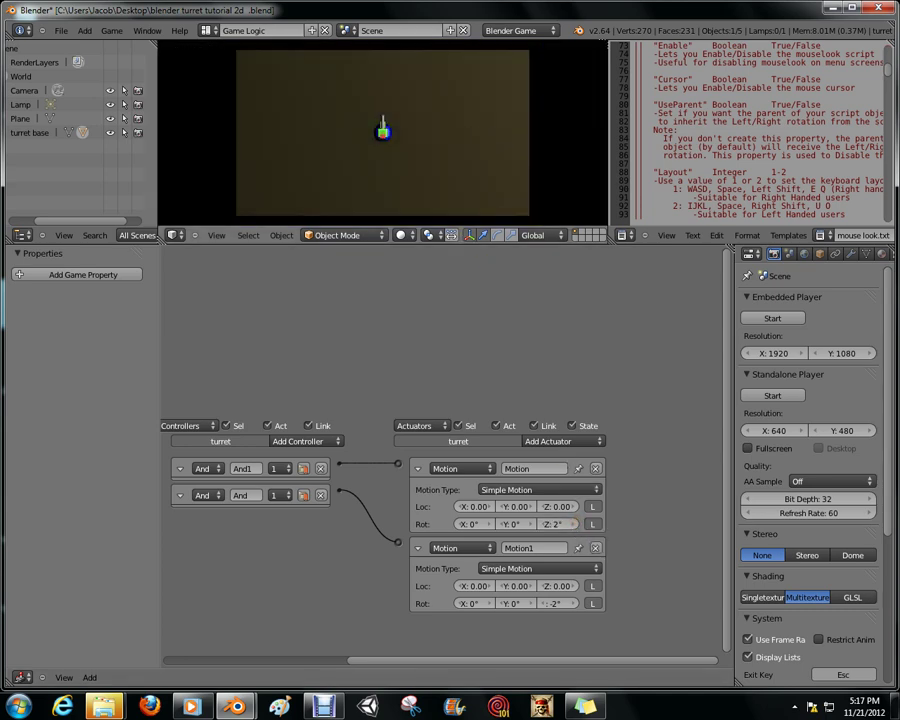
key(Right)
key(Left)
key(Right)
key(Escape)
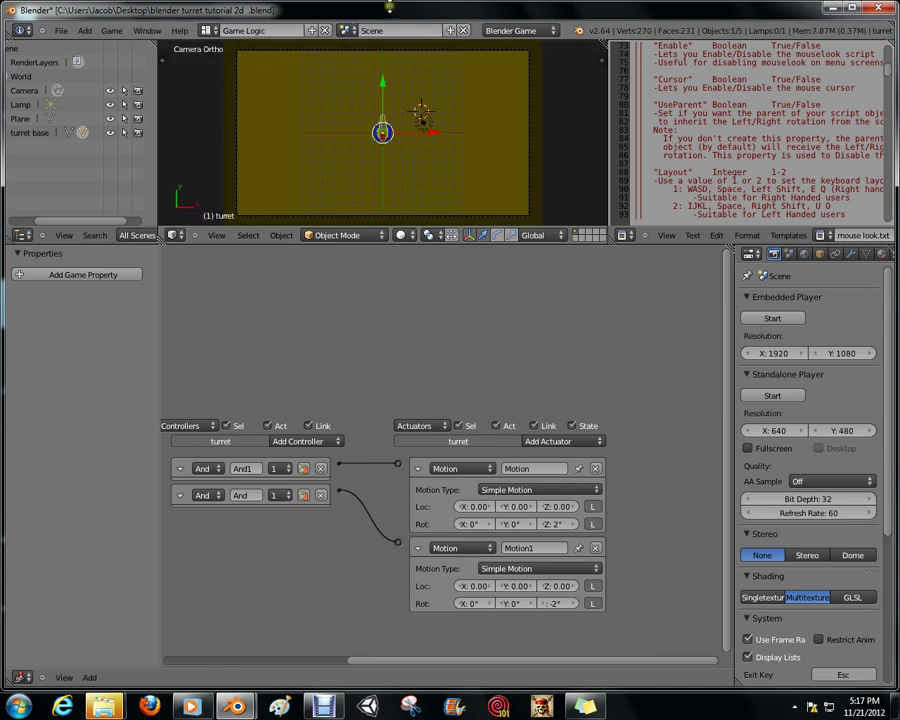
- Save the changes to the 2d turret file
click(44, 31)
click(44, 31)
click(61, 35)
click(68, 118)
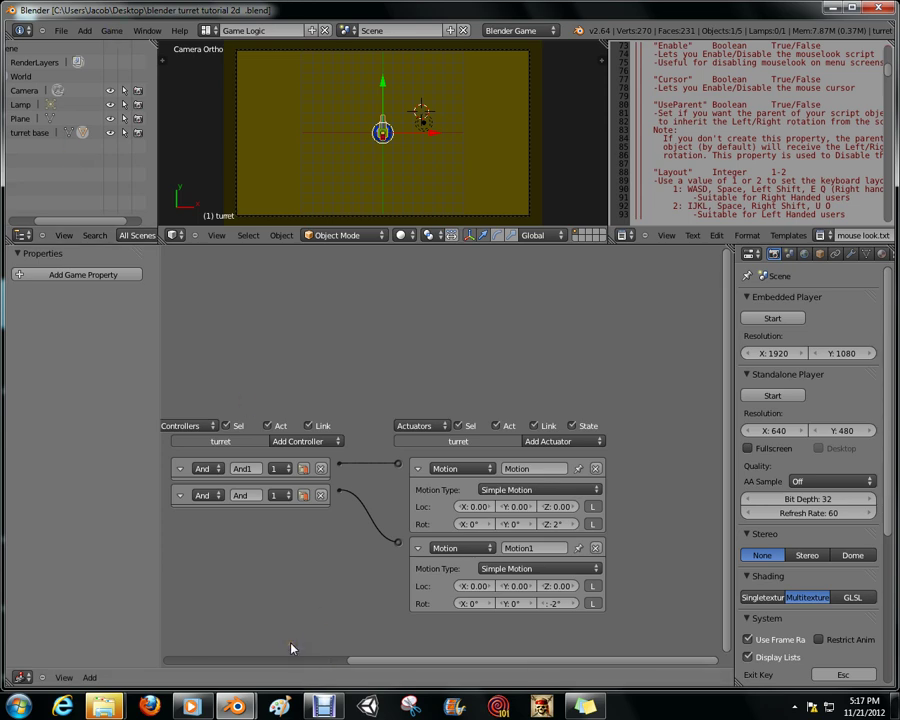
drag(368, 657, 185, 637)
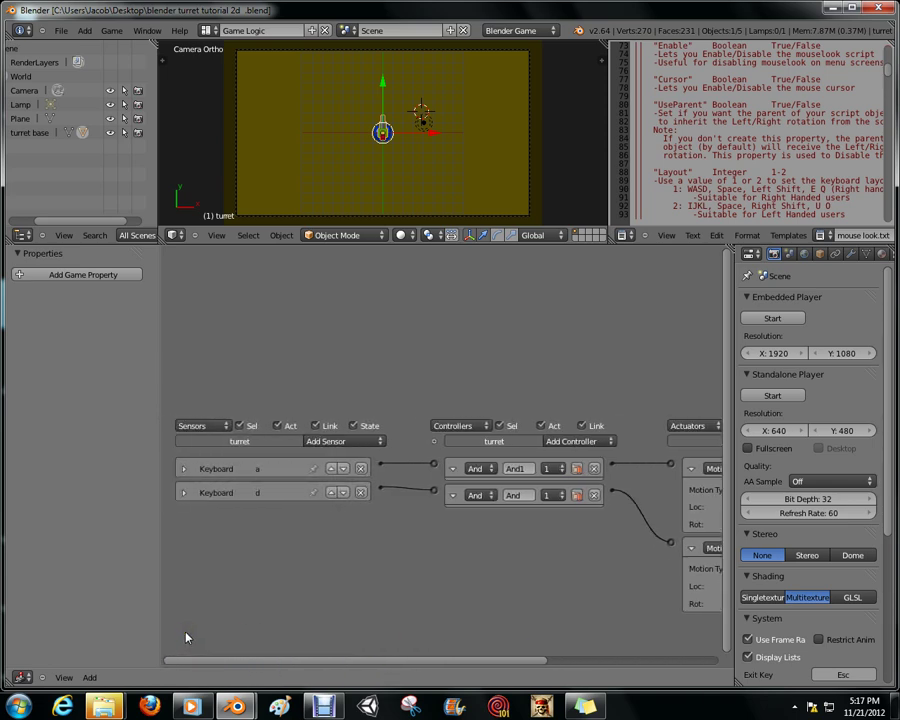
scroll(360, 163, up, 5)
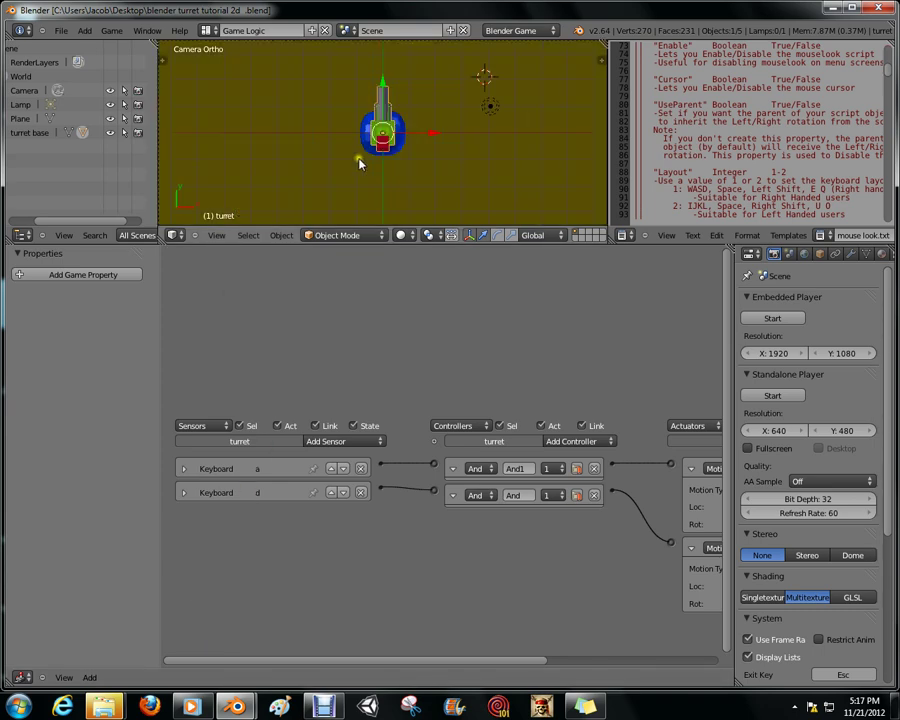
scroll(380, 132, down, 4)
scroll(384, 205, down, 3)
scroll(384, 220, up, 2)
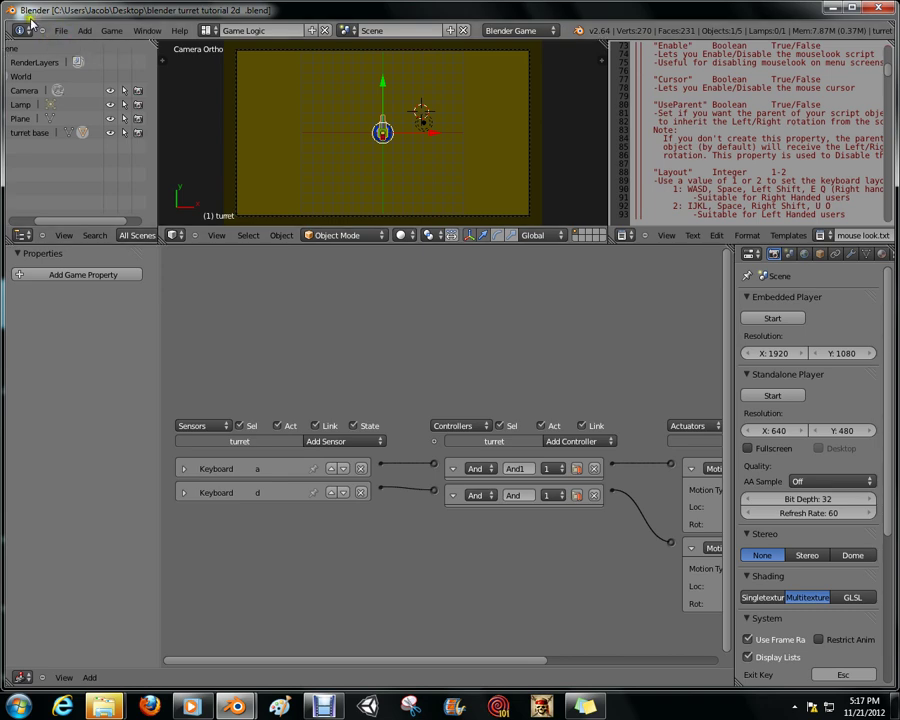
- Save the 2d file once more and open the recent file "blender turret tutorial .blend"
click(62, 30)
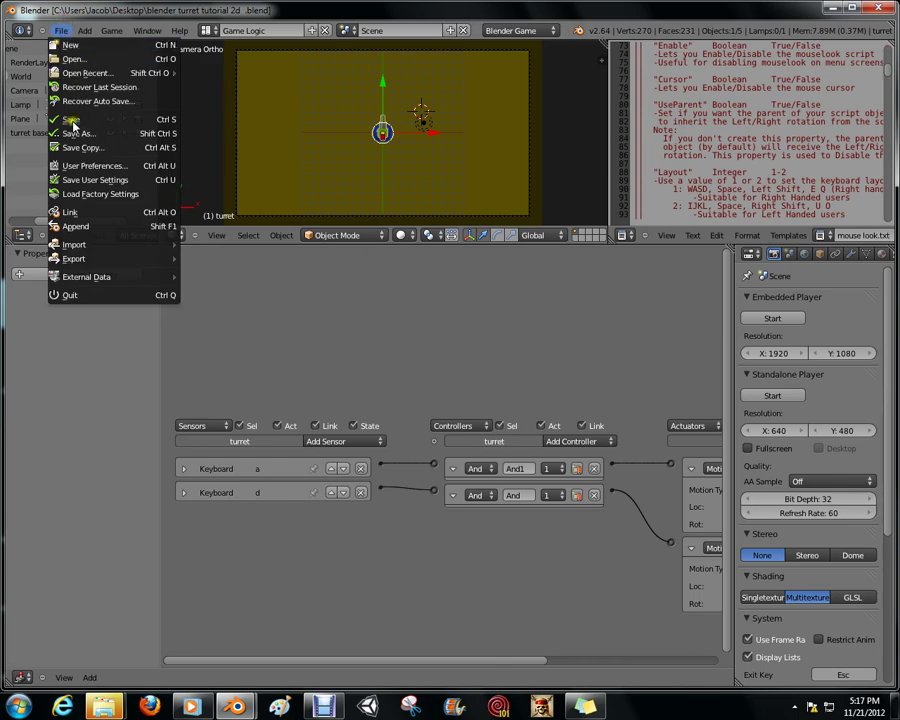
click(72, 118)
click(58, 31)
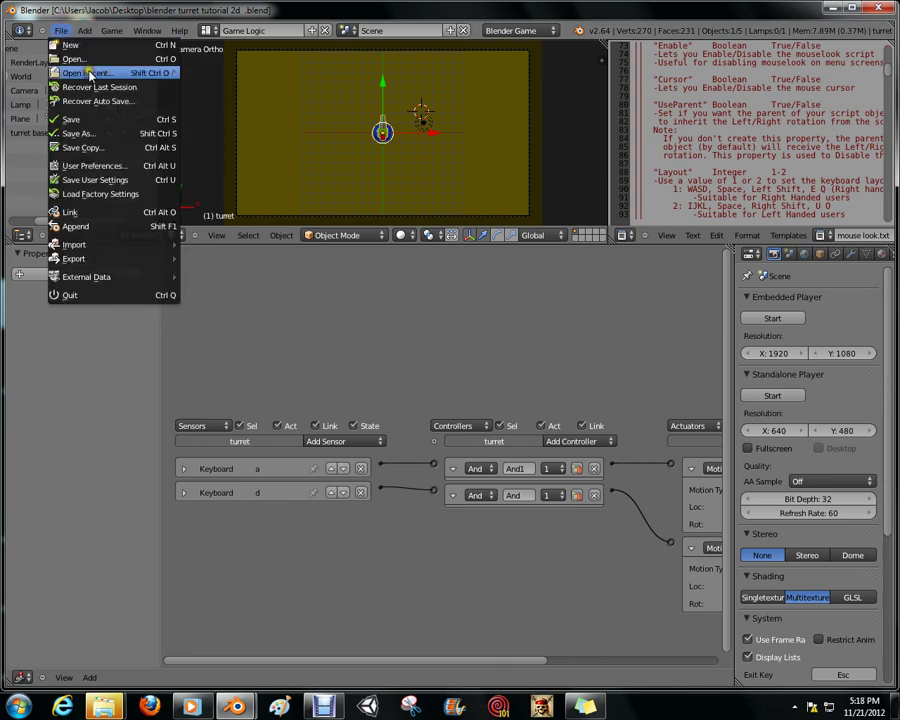
mouse_move(132, 73)
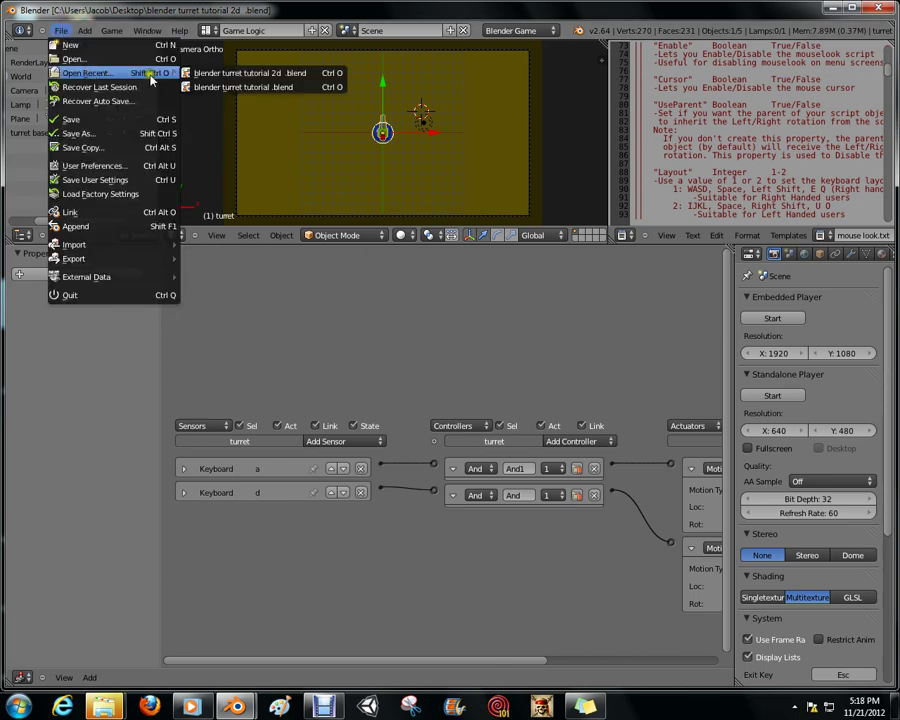
click(228, 87)
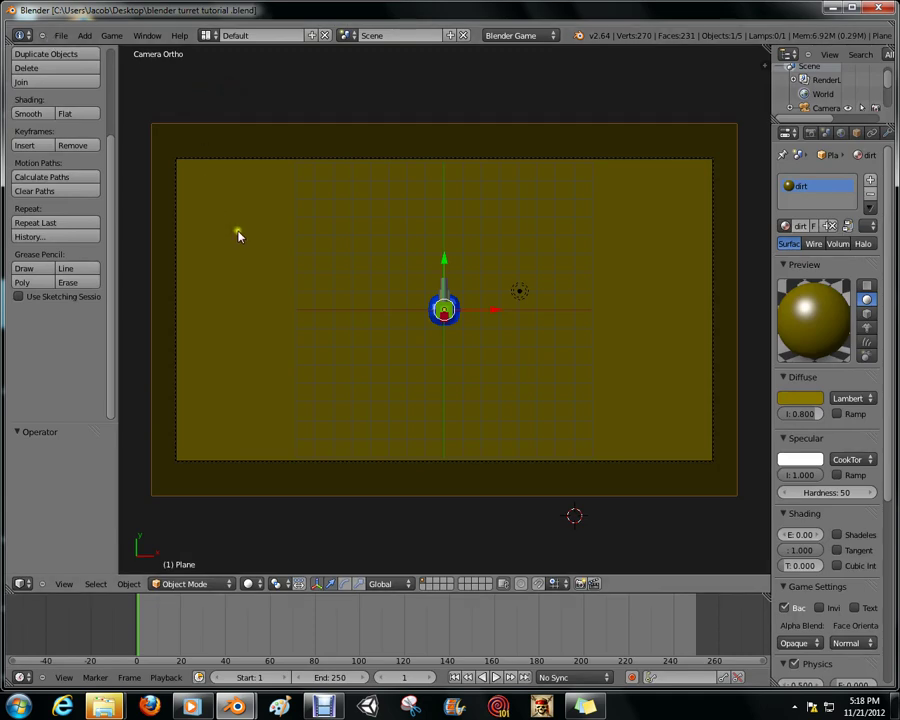
- Switch to the Game Logic screen layout and select the turret, viewing it at an angle
click(207, 35)
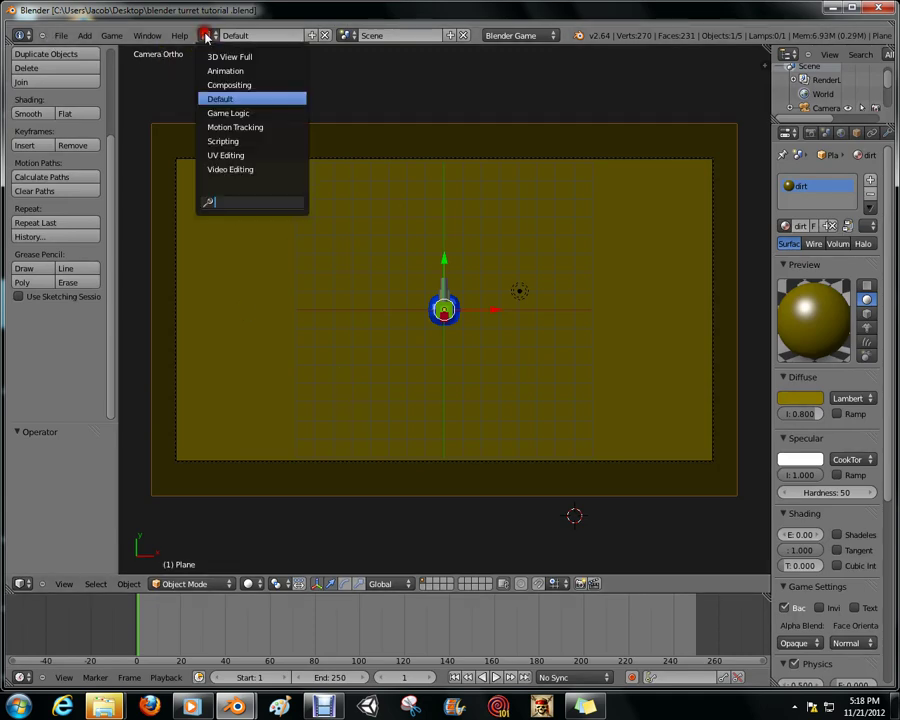
click(246, 110)
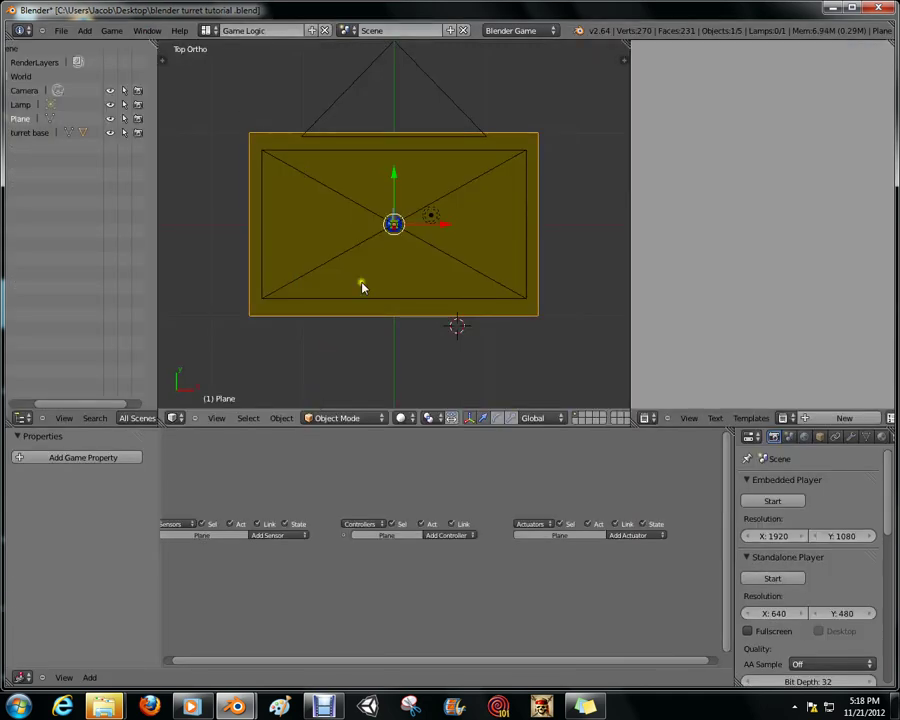
right_click(394, 226)
right_click(394, 226)
right_click(394, 226)
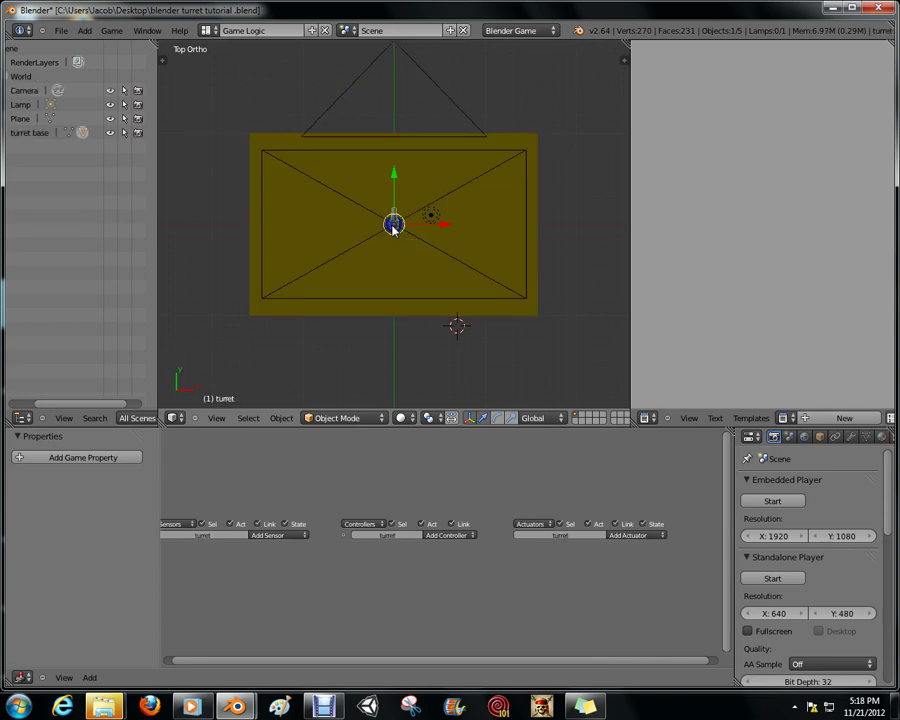
scroll(446, 382, up, 3)
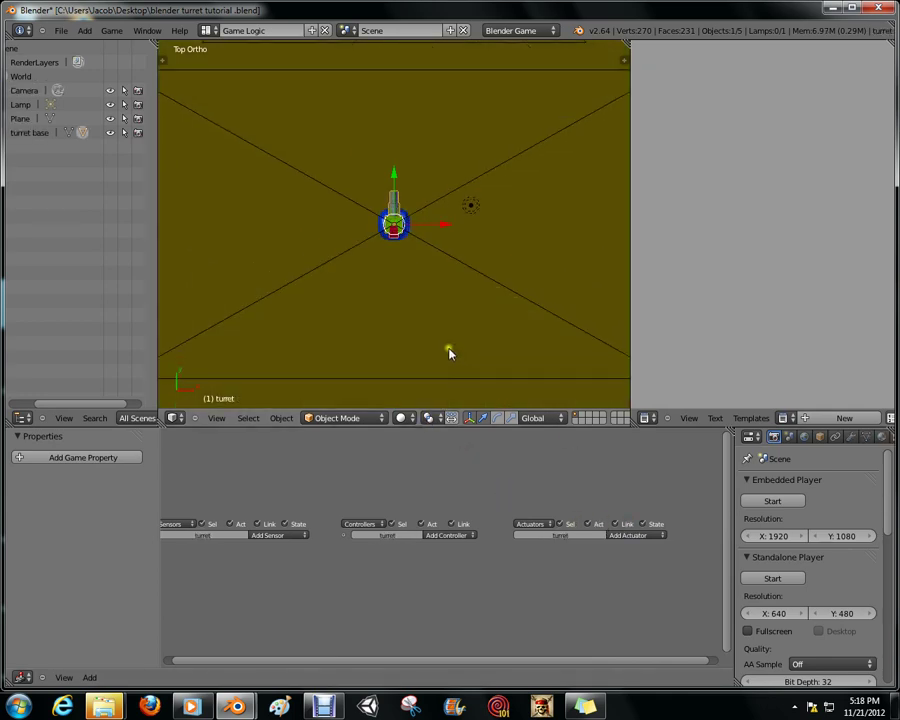
middle_drag(444, 358, 440, 290)
click(267, 535)
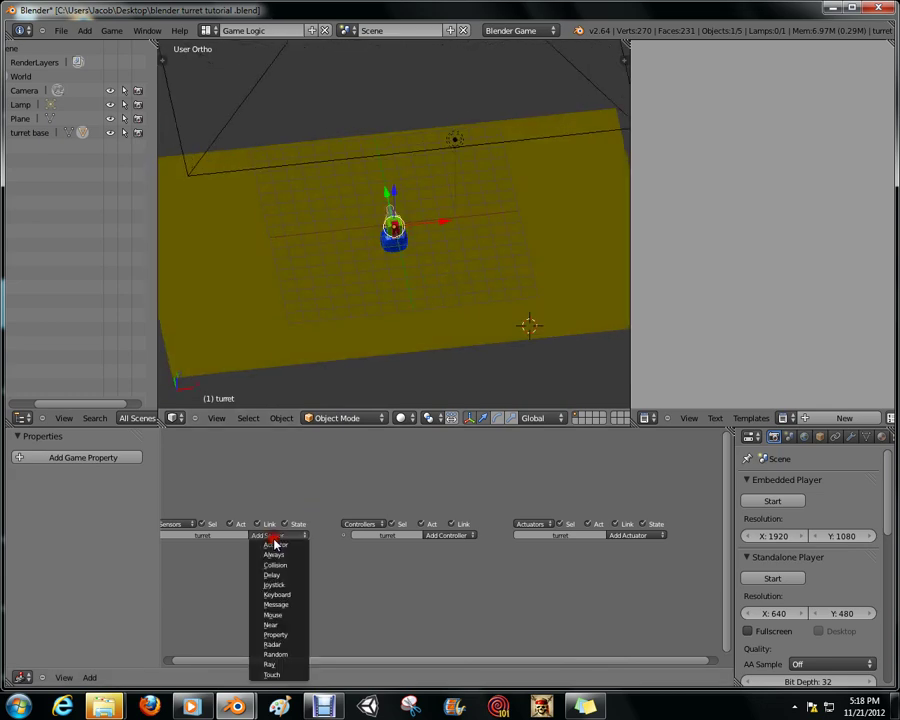
- Save the project on the Desktop as a new file named "blender turret tutorial 3D .blend"
click(61, 30)
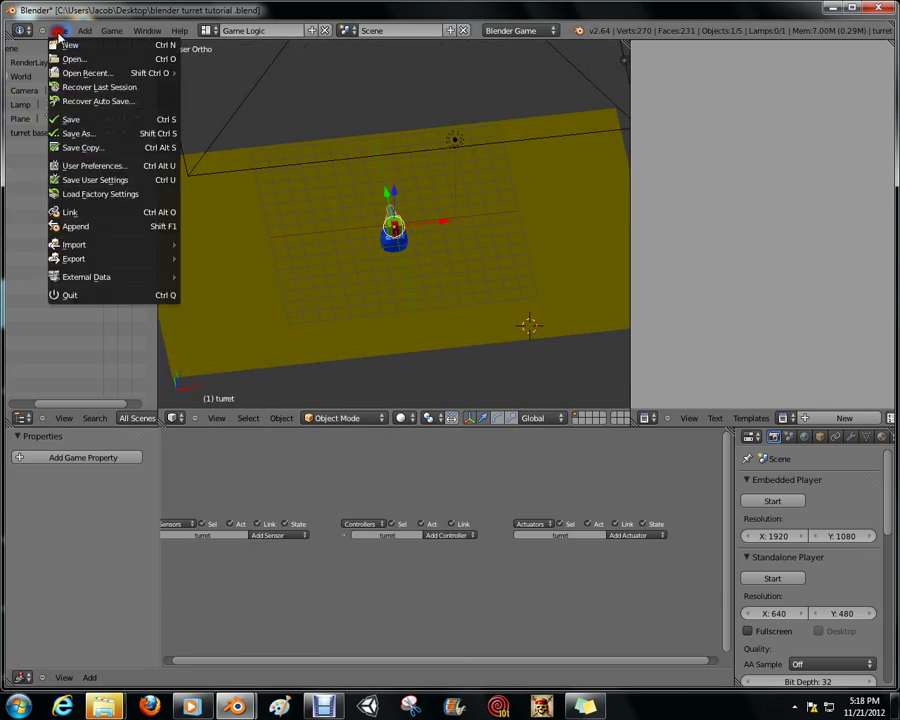
click(100, 136)
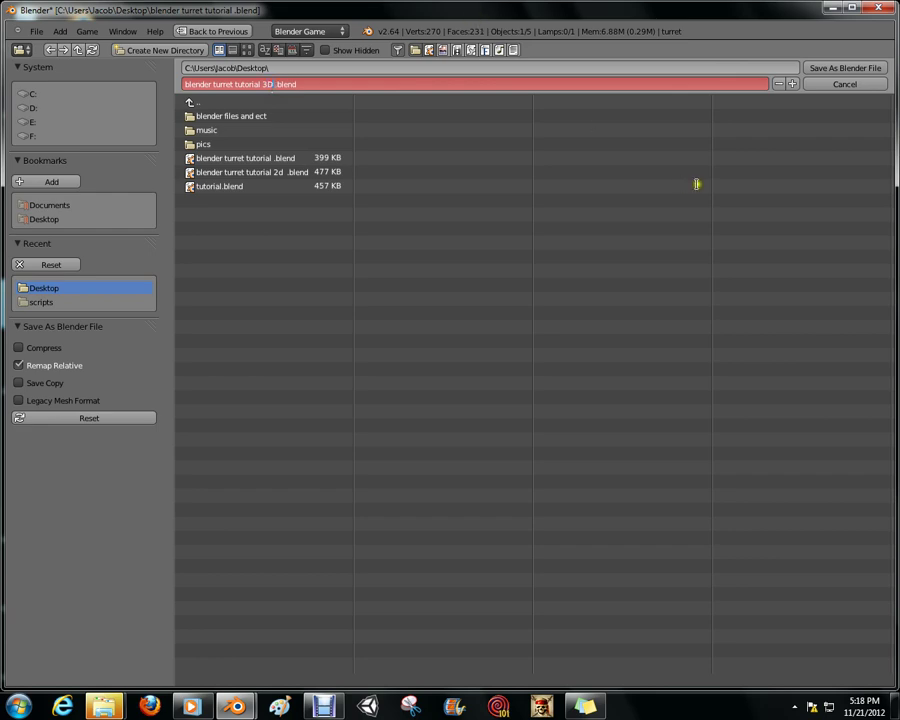
click(818, 66)
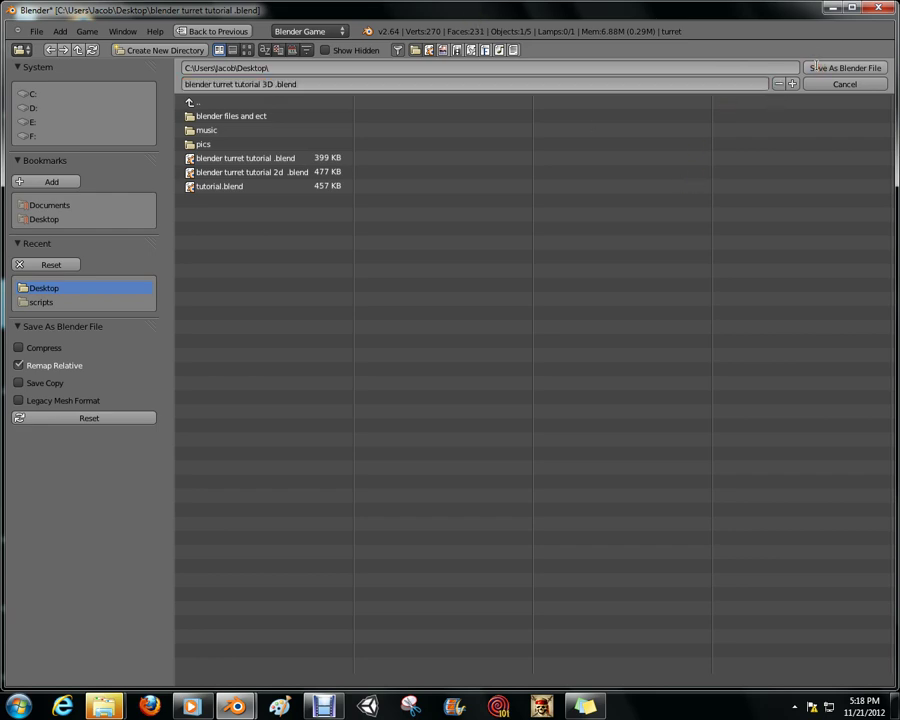
- Finish saving the 3D copy of the turret file, and delete the existing camera from the scene
click(818, 66)
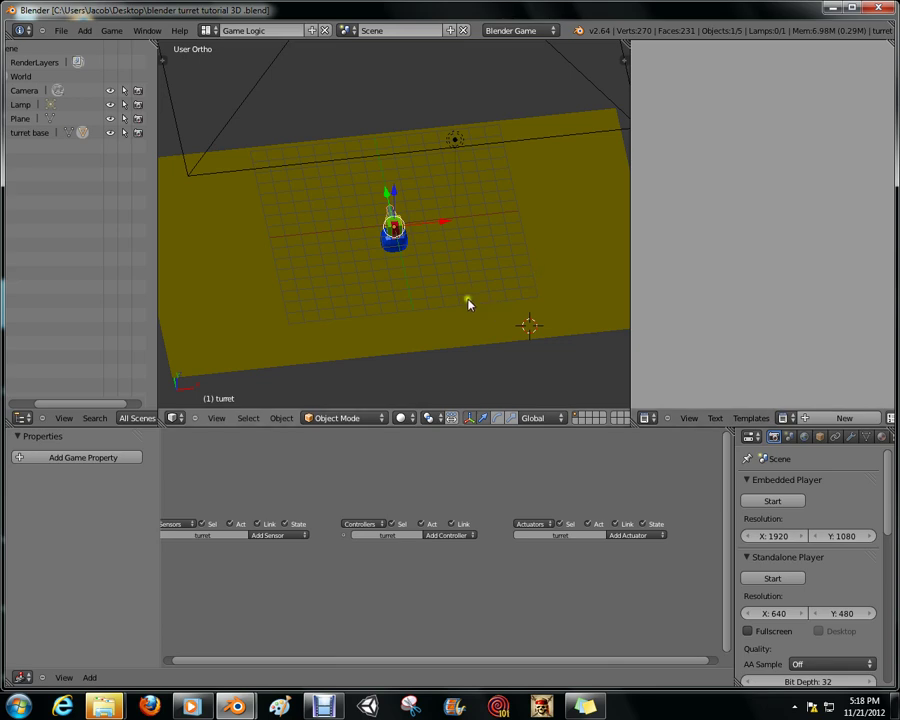
middle_drag(546, 280, 511, 234)
key(KP_0)
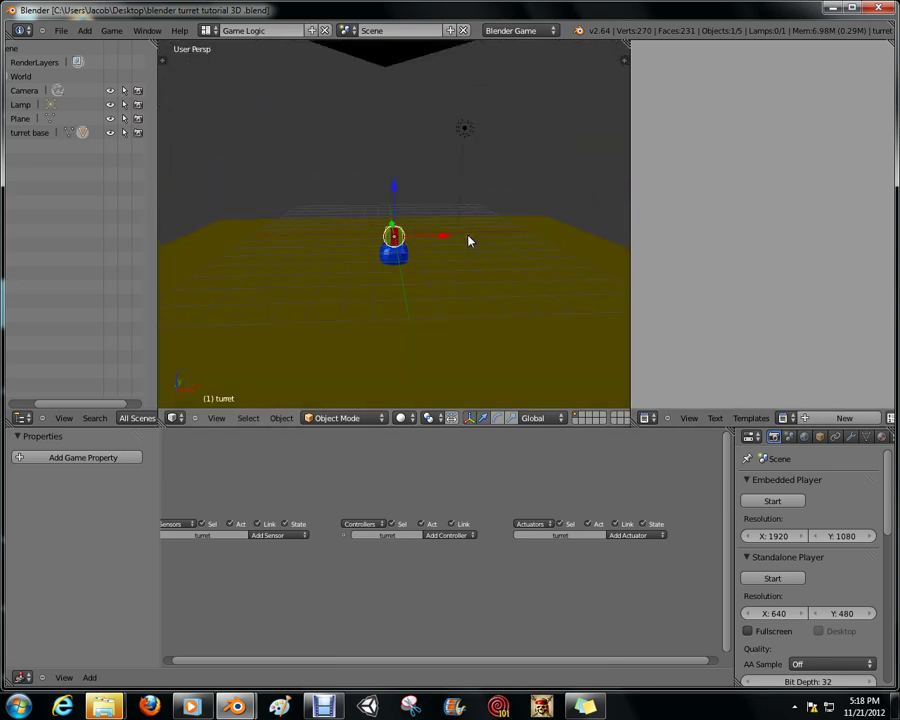
scroll(462, 243, down, 2)
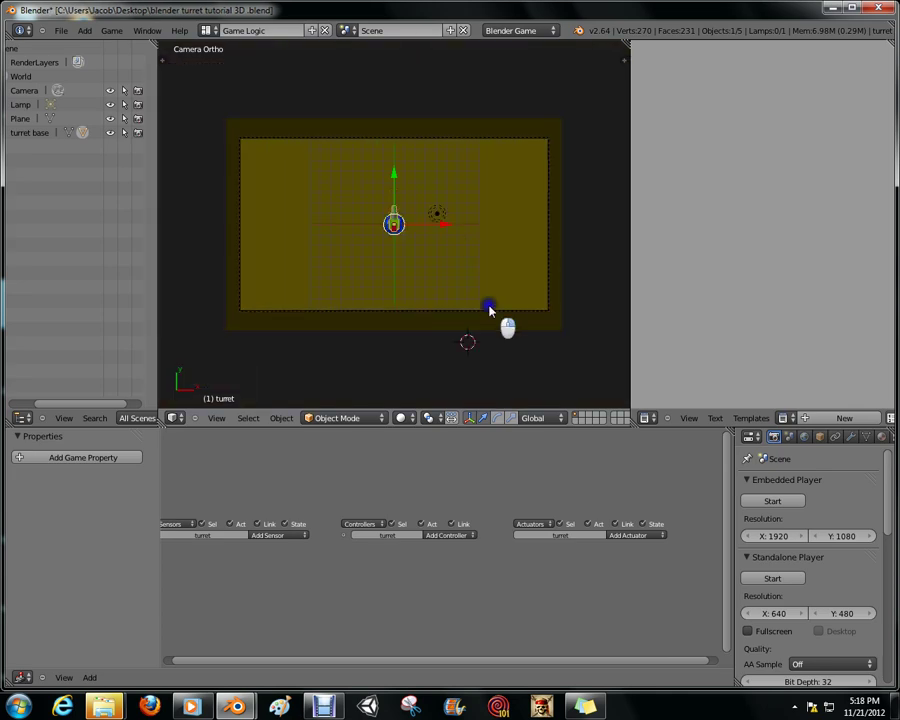
right_click(488, 308)
right_click(488, 312)
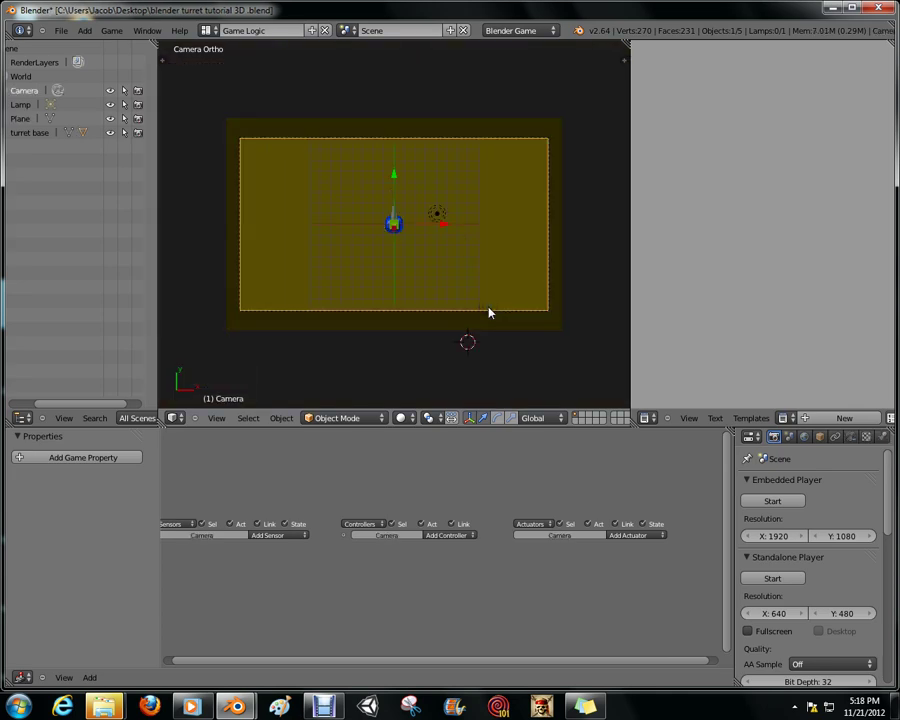
key(x)
click(470, 306)
- Select the turret base and snap the 3D cursor to it
right_click(402, 229)
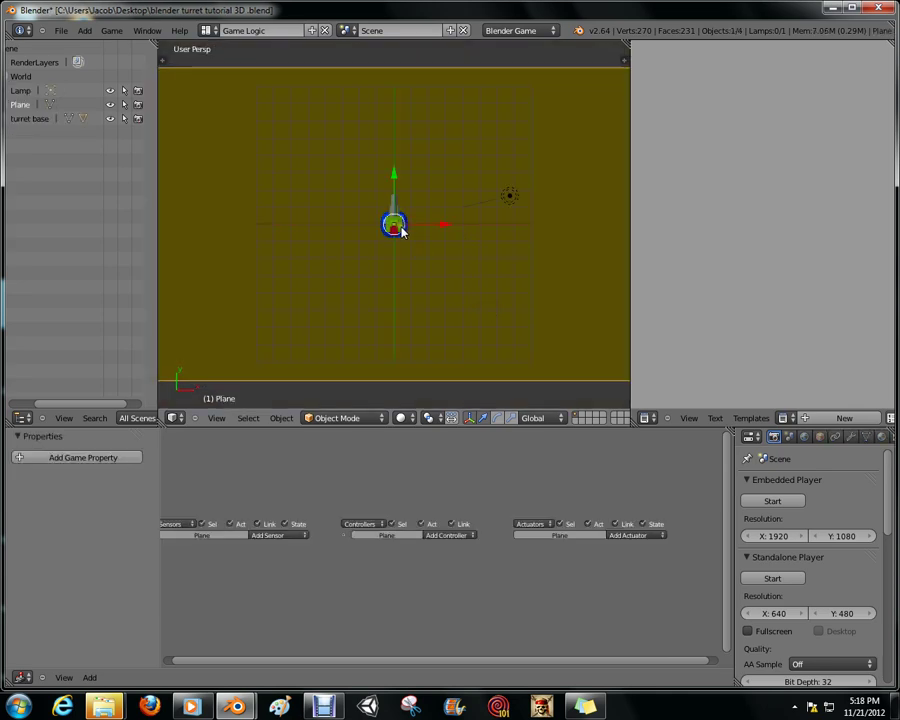
middle_drag(402, 229, 394, 180)
right_click(395, 223)
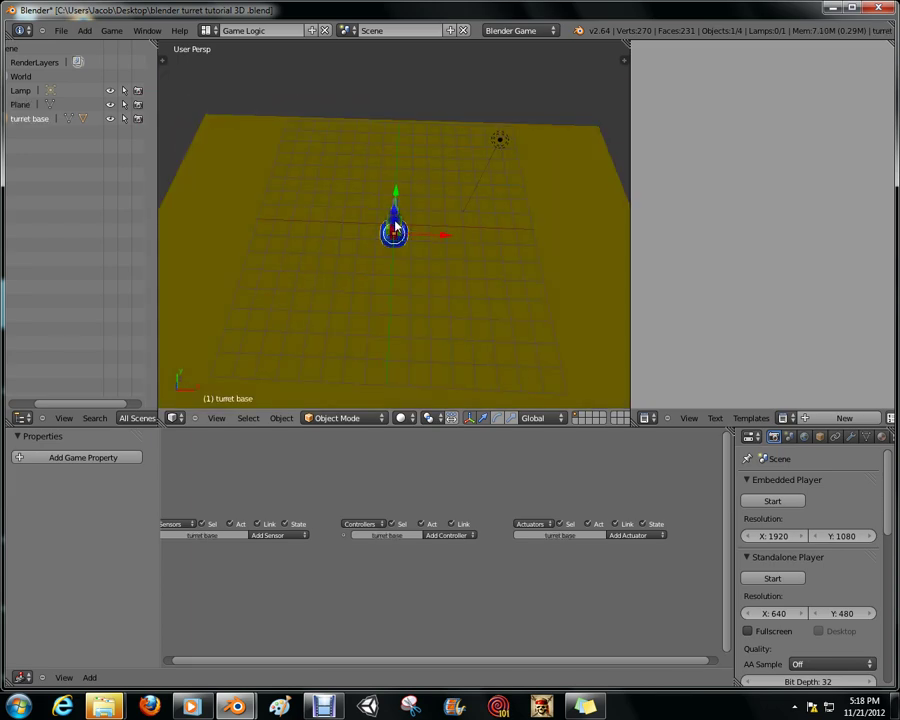
right_click(410, 244)
right_click(396, 231)
key(shift+s)
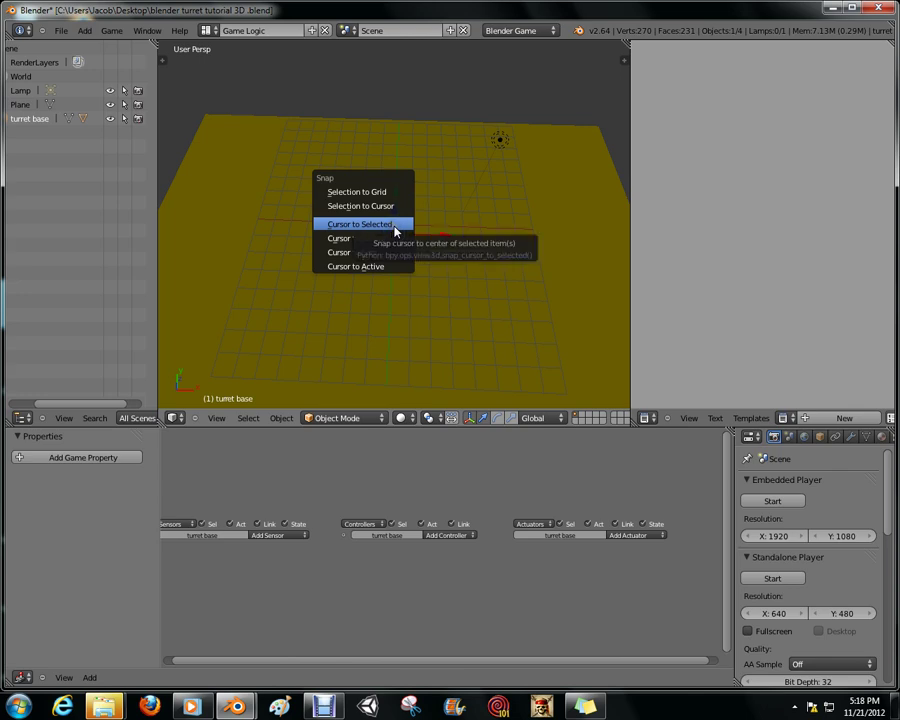
click(395, 229)
- Add a camera at the 3D cursor and raise it along Z to just above the turret
click(85, 29)
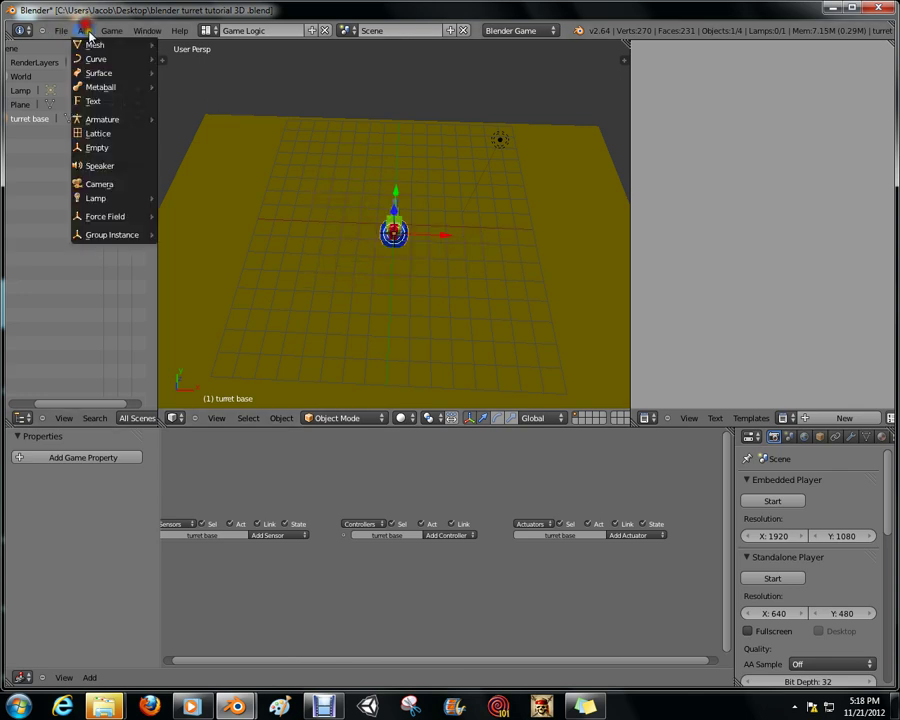
click(97, 186)
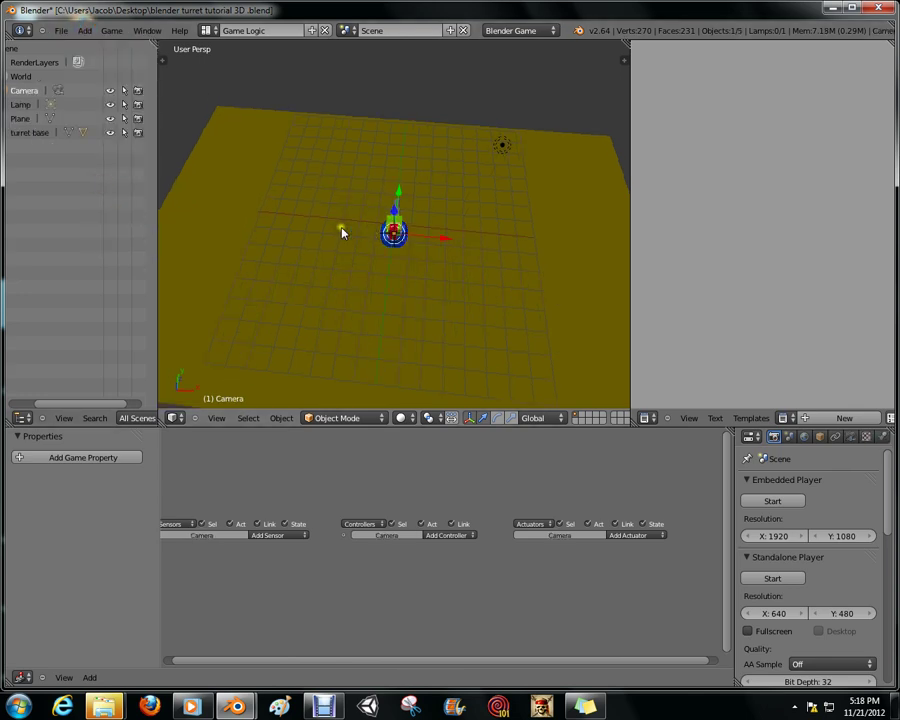
middle_drag(341, 230, 197, 175)
key(g)
key(z)
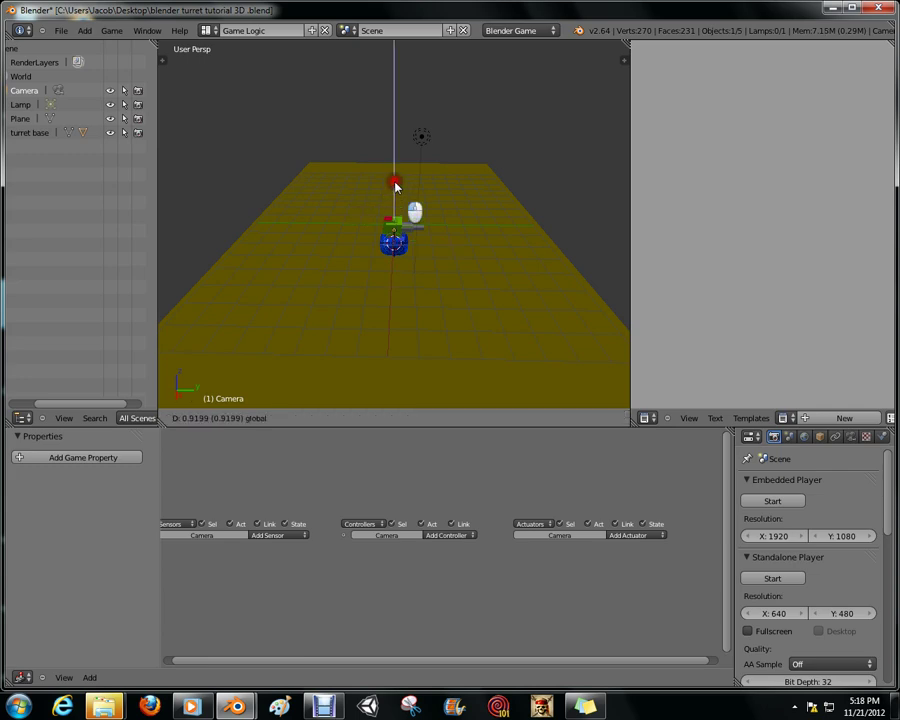
click(393, 163)
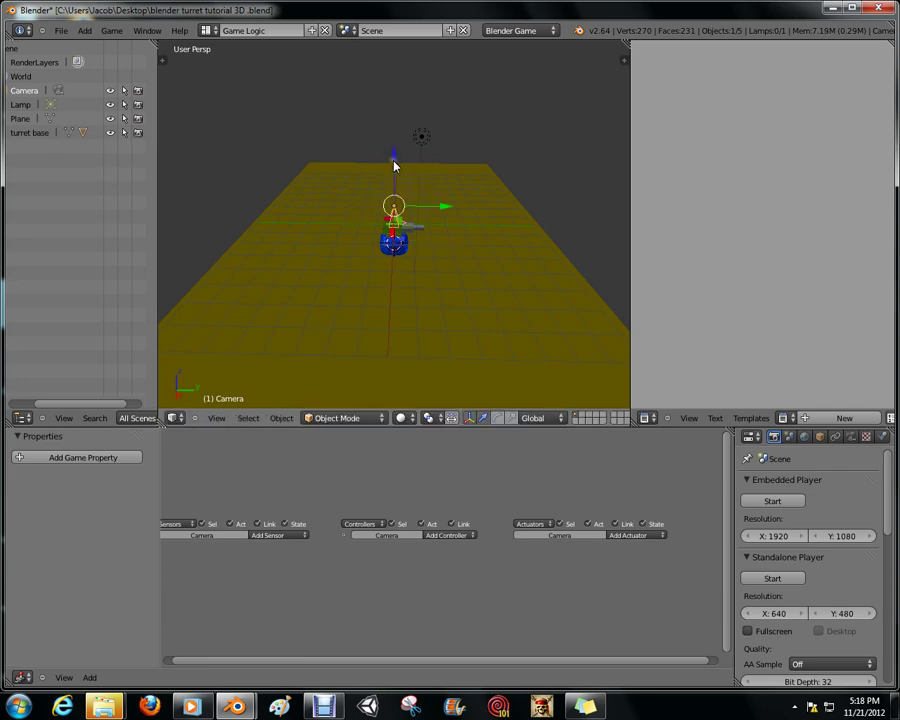
- Rotate the camera 90 degrees about the X axis and check the view through it
key(r)
text(x)
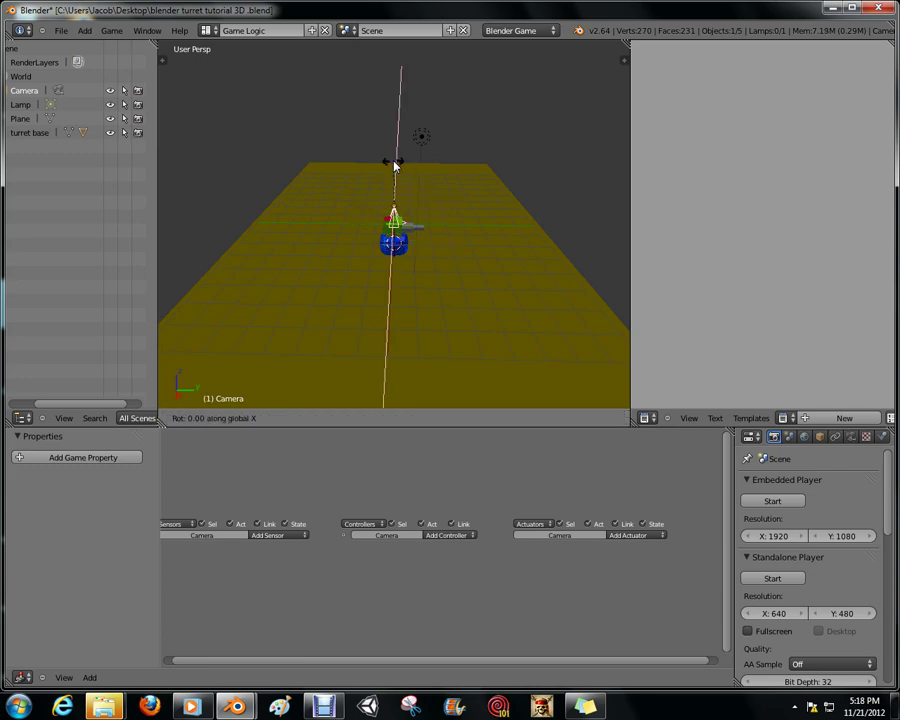
text(90)
key(Return)
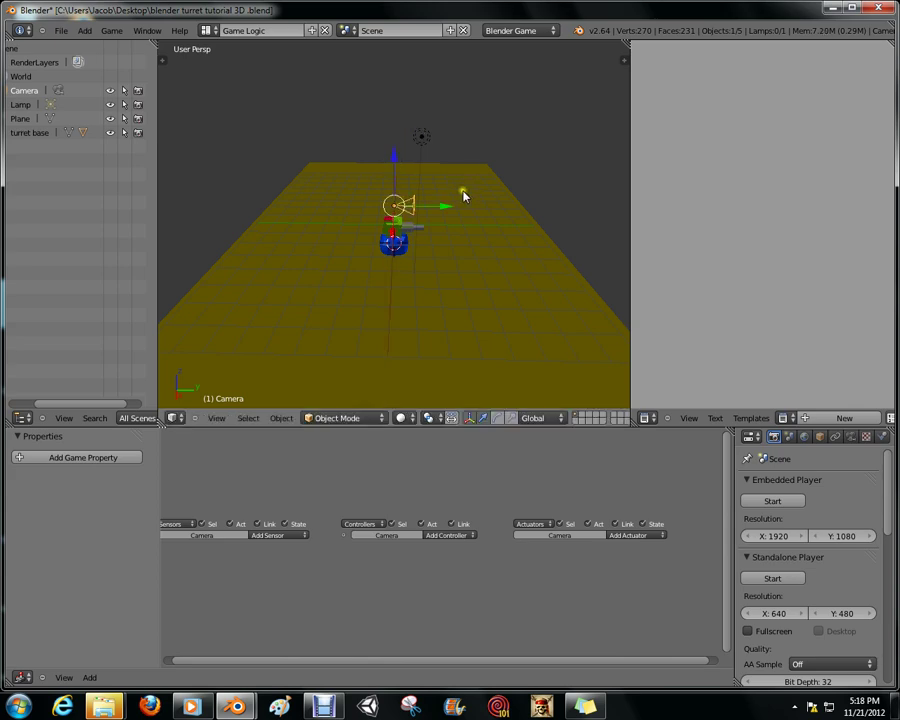
key(KP_0)
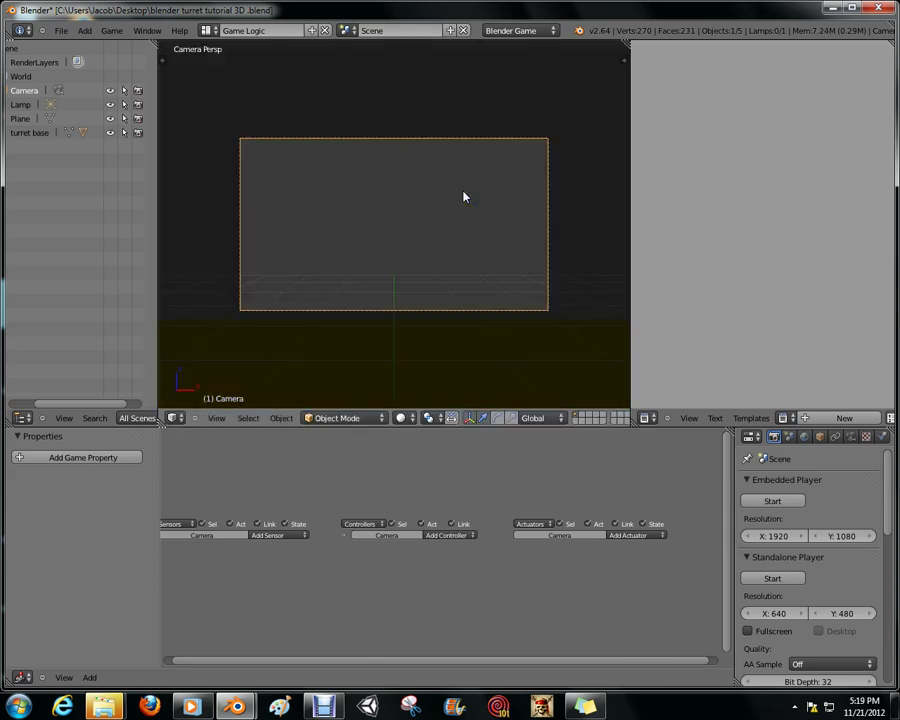
- Move the camera back along Y behind the turret, raise it slightly, and look through it
key(KP_0)
middle_drag(463, 204, 446, 211)
drag(446, 211, 394, 210)
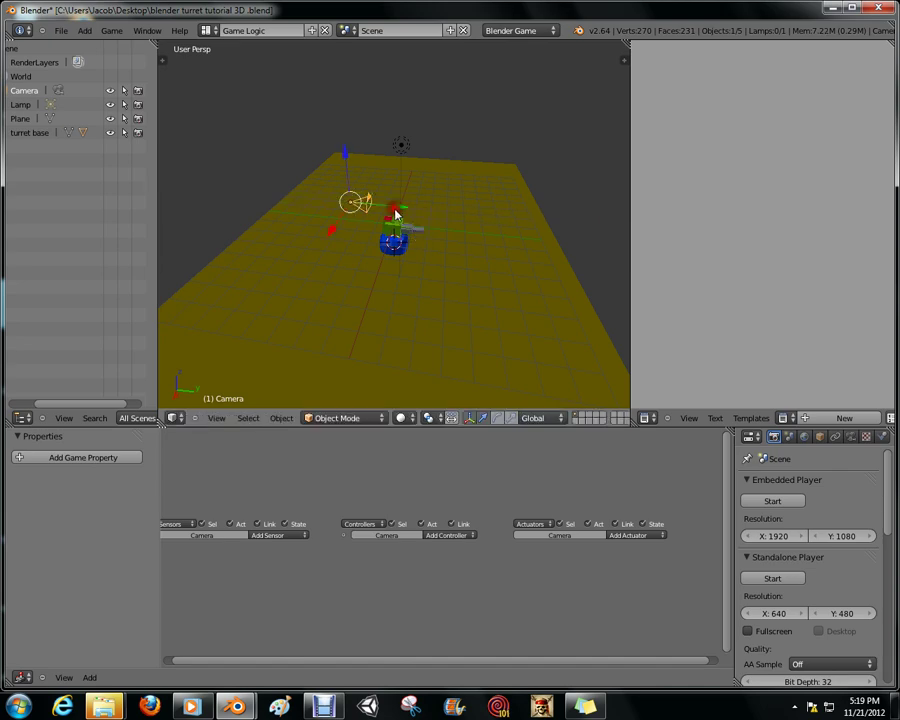
drag(350, 160, 349, 153)
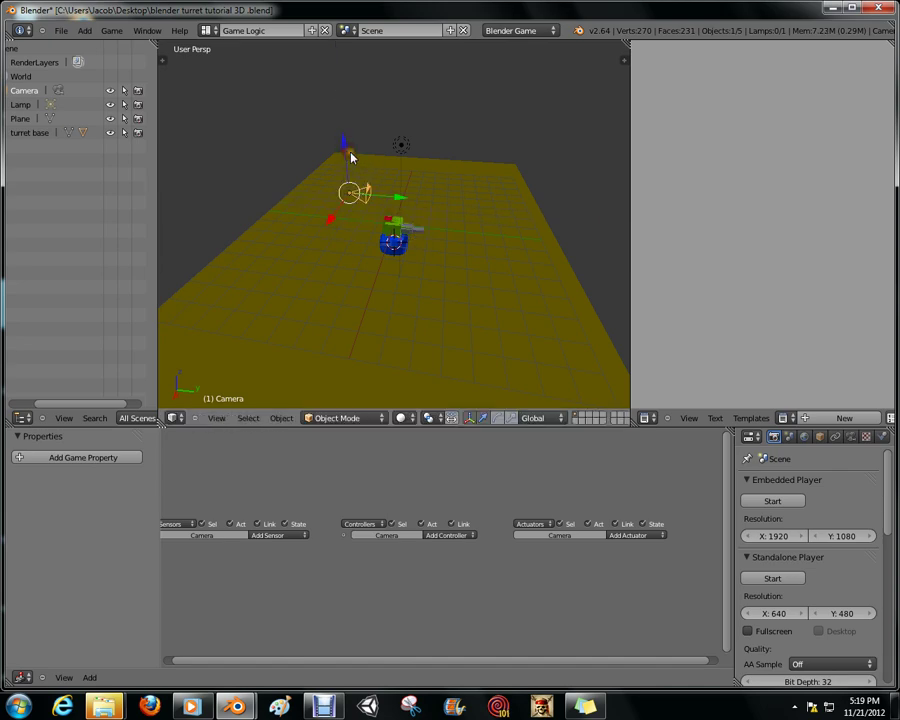
key(KP_0)
key(r)
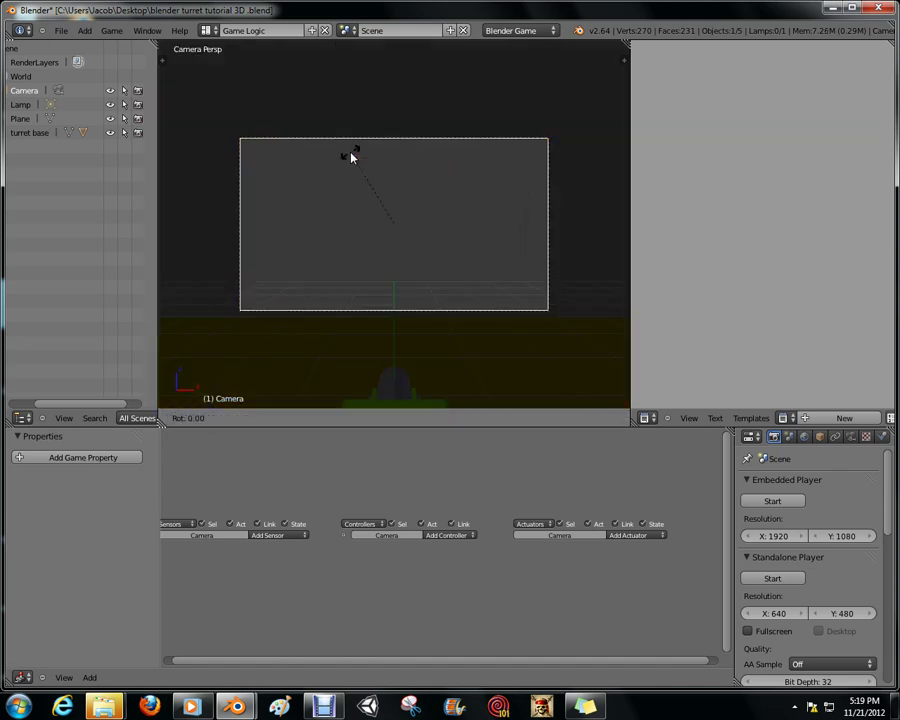
key(x)
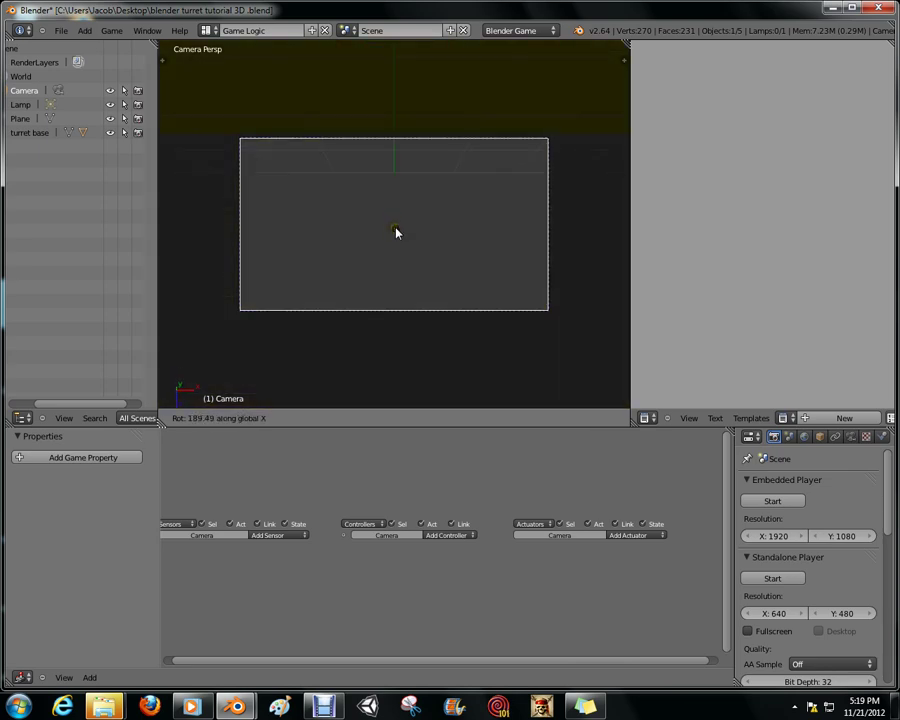
click(395, 231)
key(ctrl+z)
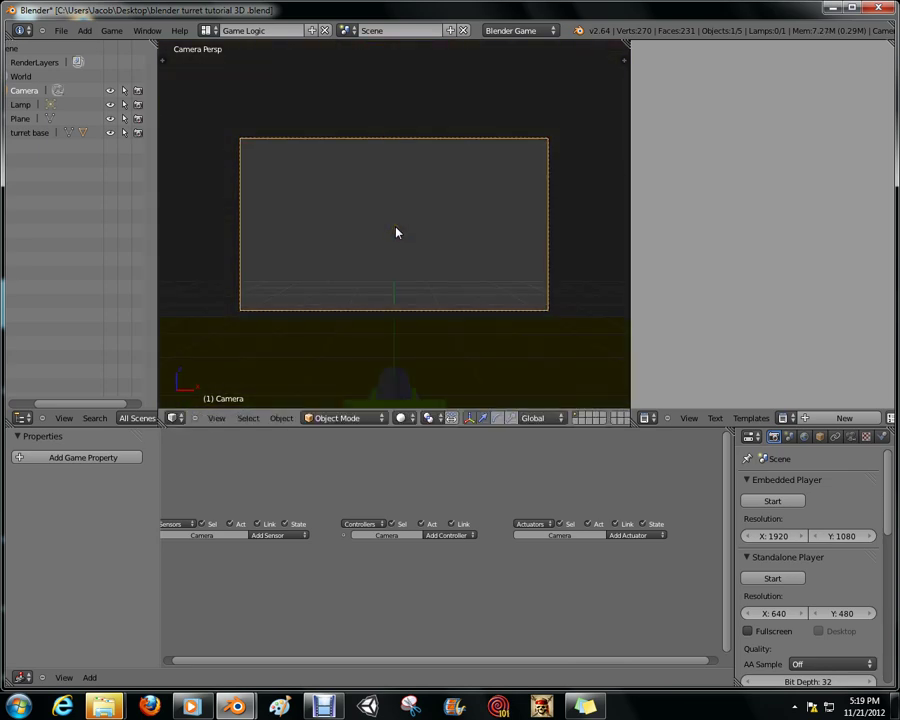
- Tilt the camera down about the X axis until the turret's barrel is in frame, and test the view in the game
key(r)
key(x)
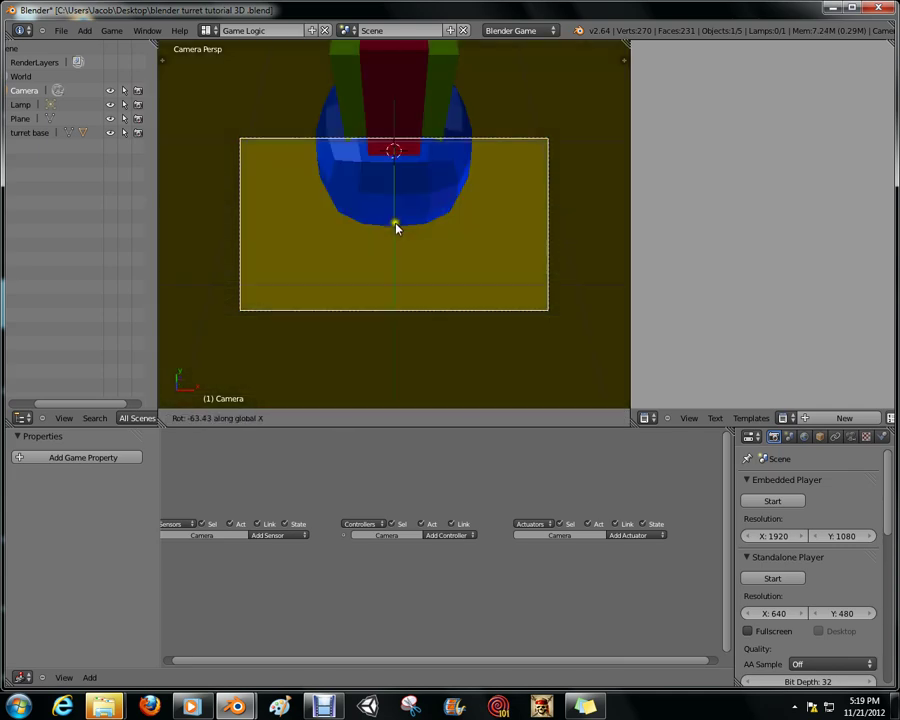
click(395, 231)
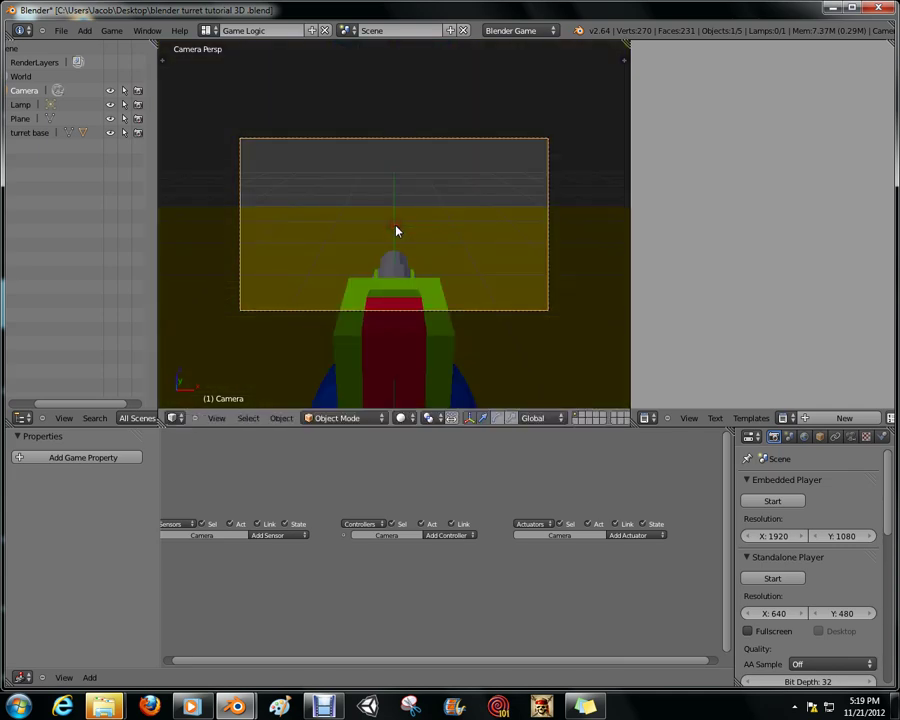
key(p)
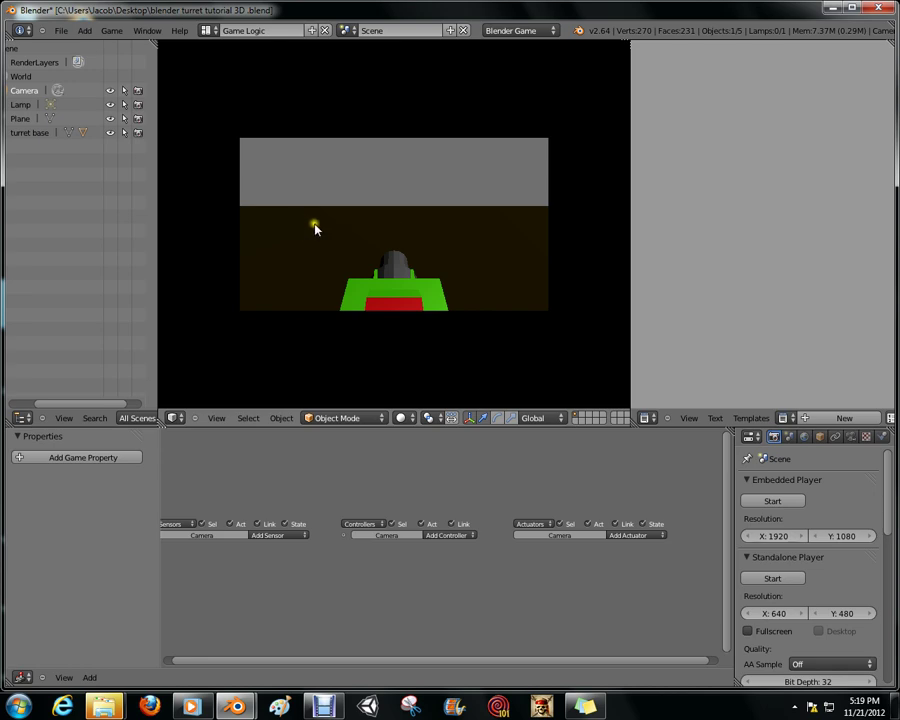
key(Escape)
- Select the turret and run the game again from the camera view
right_click(410, 297)
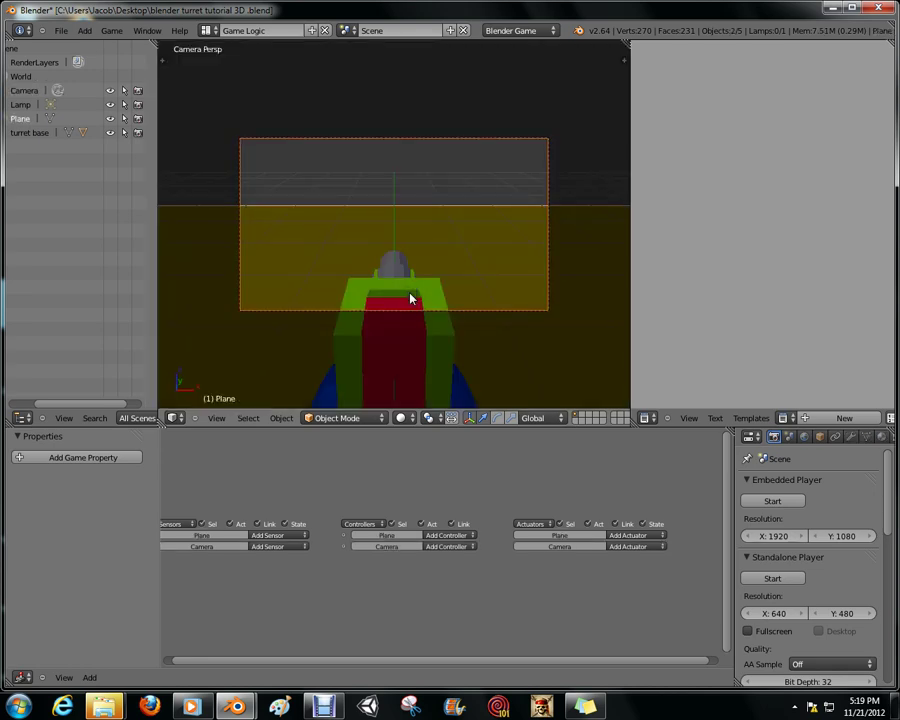
right_click(410, 297)
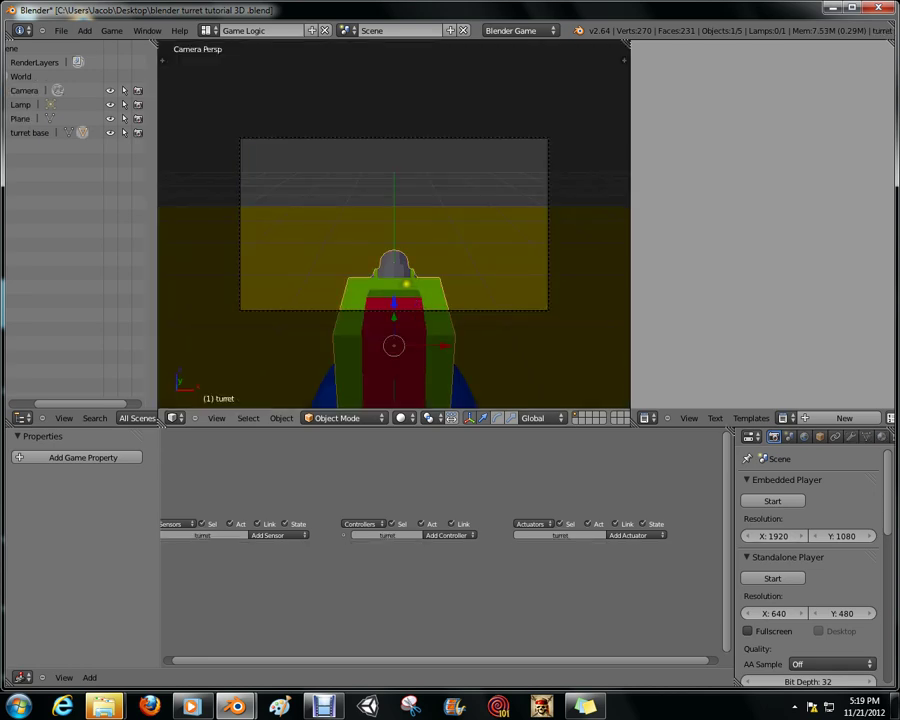
key(p)
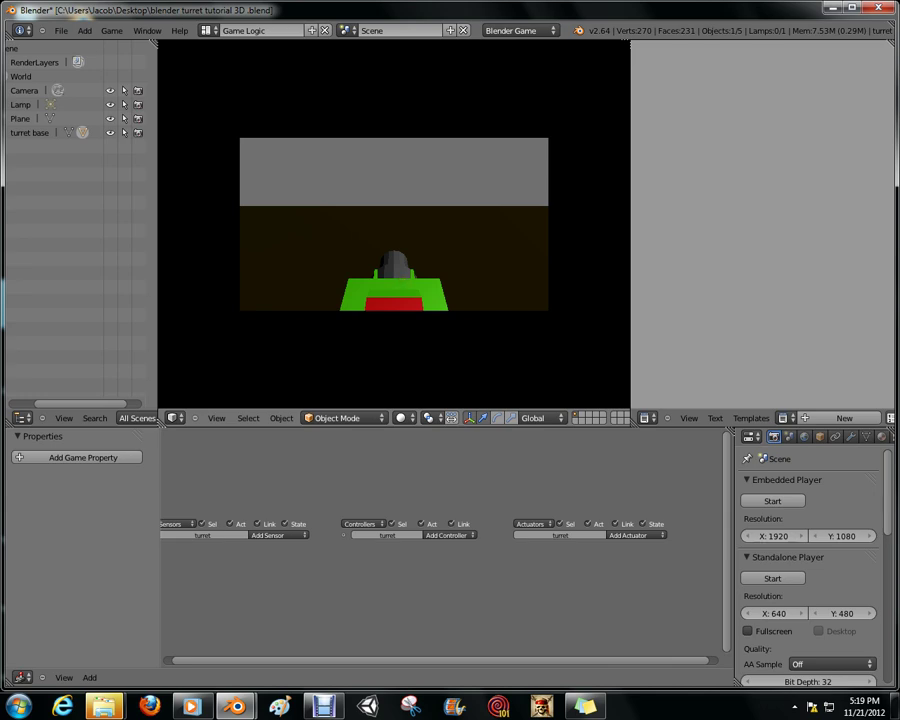
key(Escape)
- Select the camera, move it forward along Y and down toward the turret, and look through it
key(KP_0)
scroll(396, 238, down, 3)
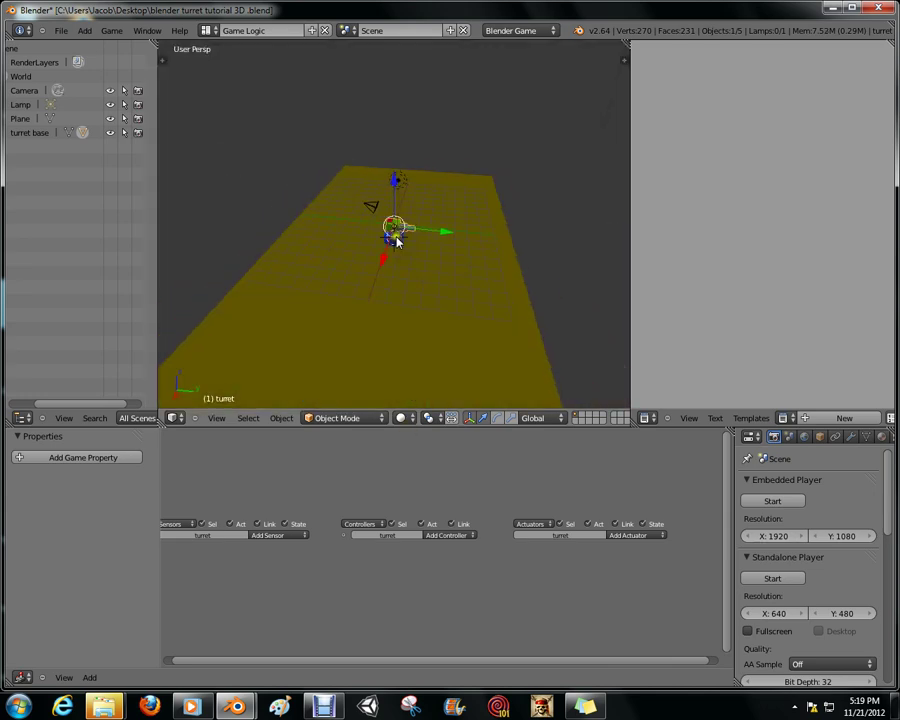
right_click(371, 202)
shift+right_click(395, 208)
drag(399, 207, 426, 213)
drag(395, 176, 396, 193)
key(KP_0)
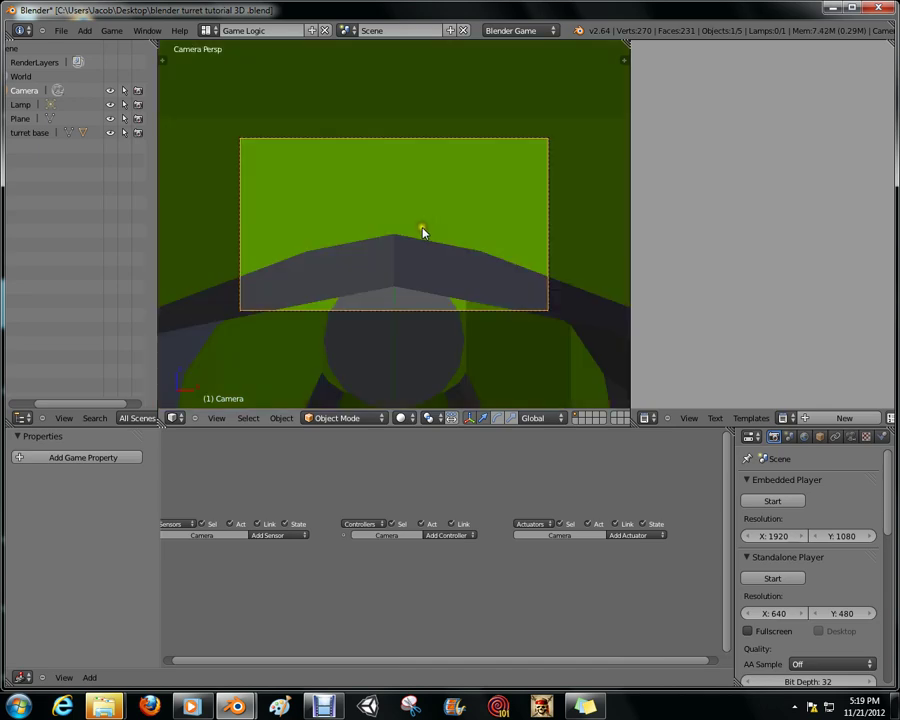
- Move the camera back along Y and raise it to float above the rear of the turret head
middle_drag(460, 251, 314, 271)
scroll(460, 251, down, 15)
middle_drag(425, 248, 380, 272)
drag(452, 240, 487, 232)
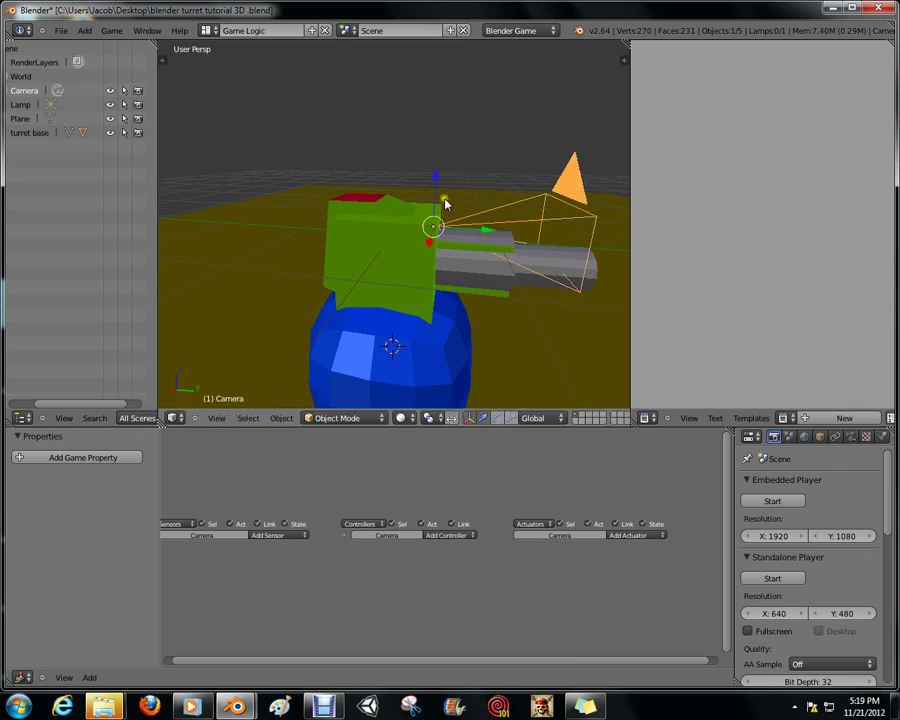
drag(446, 201, 392, 204)
key(KP_0)
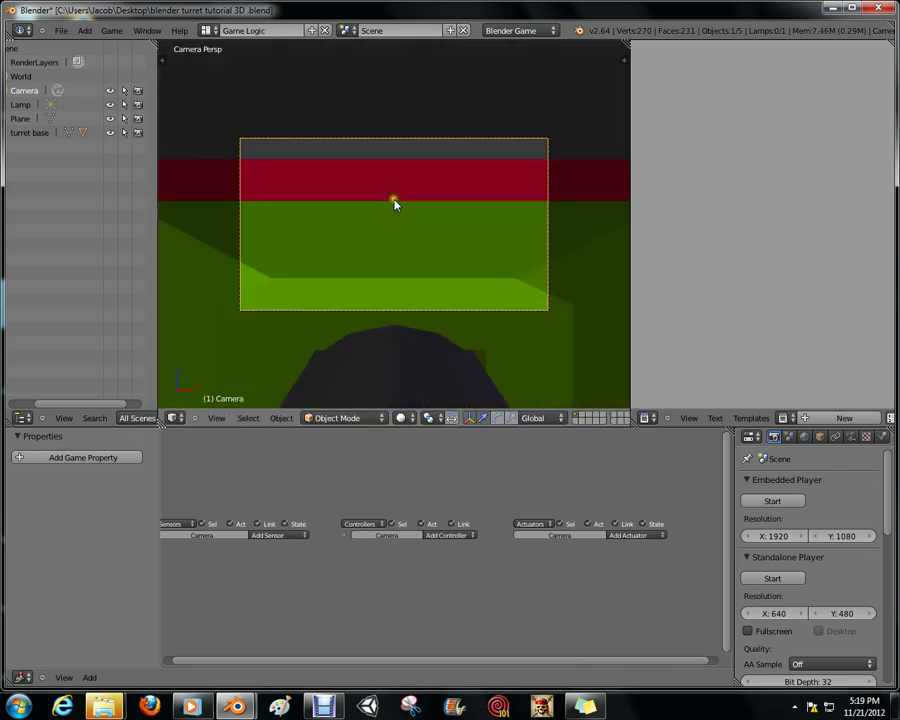
key(KP_0)
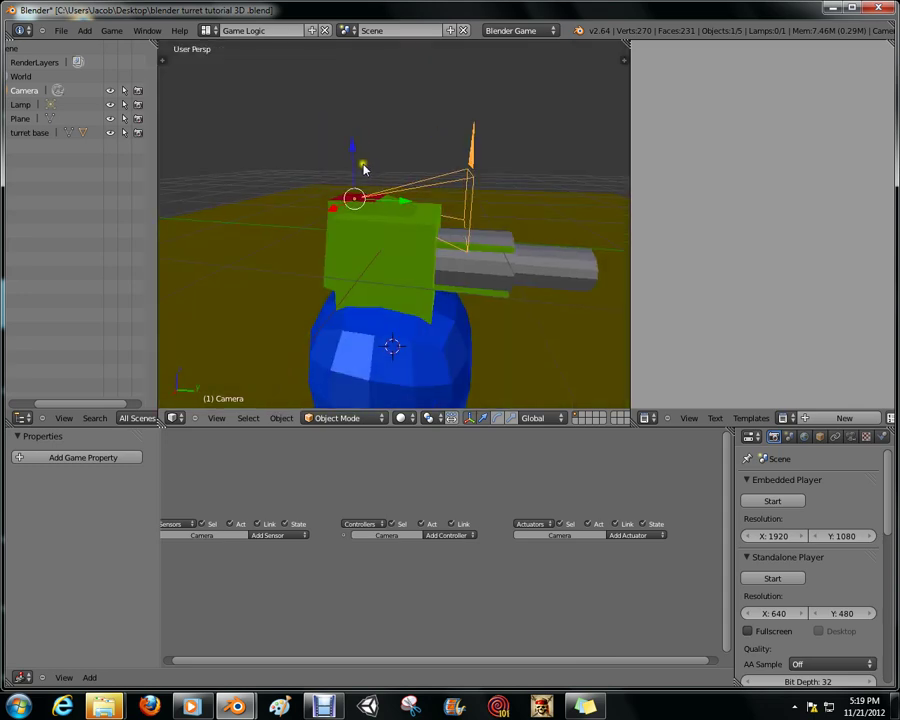
drag(355, 145, 350, 110)
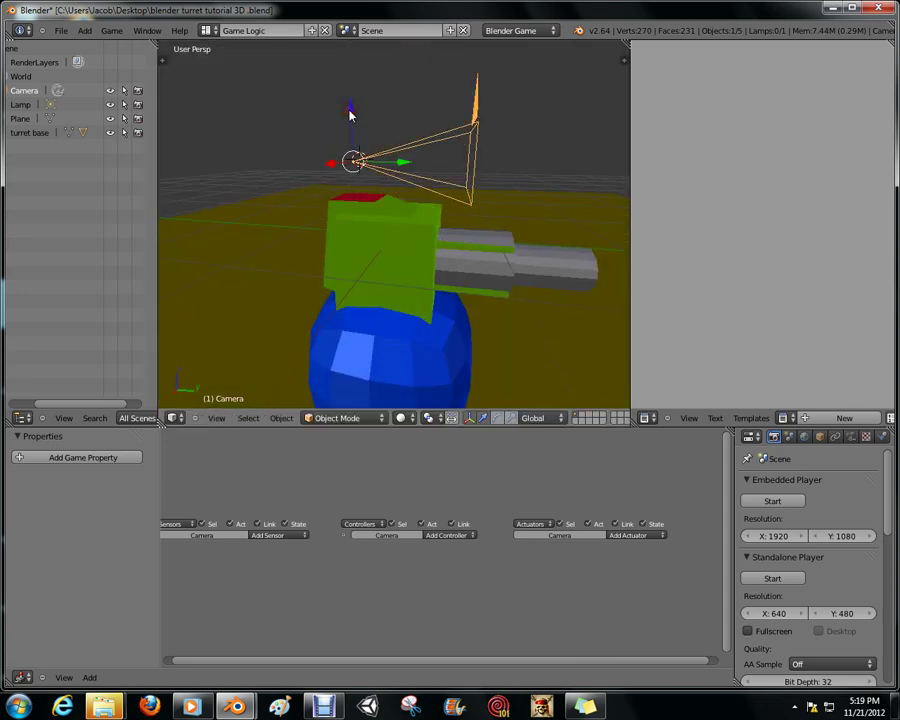
- Tilt the camera down about 13 degrees about the X axis to frame the barrel, and test the view in the game
key(KP_0)
key(r)
key(x)
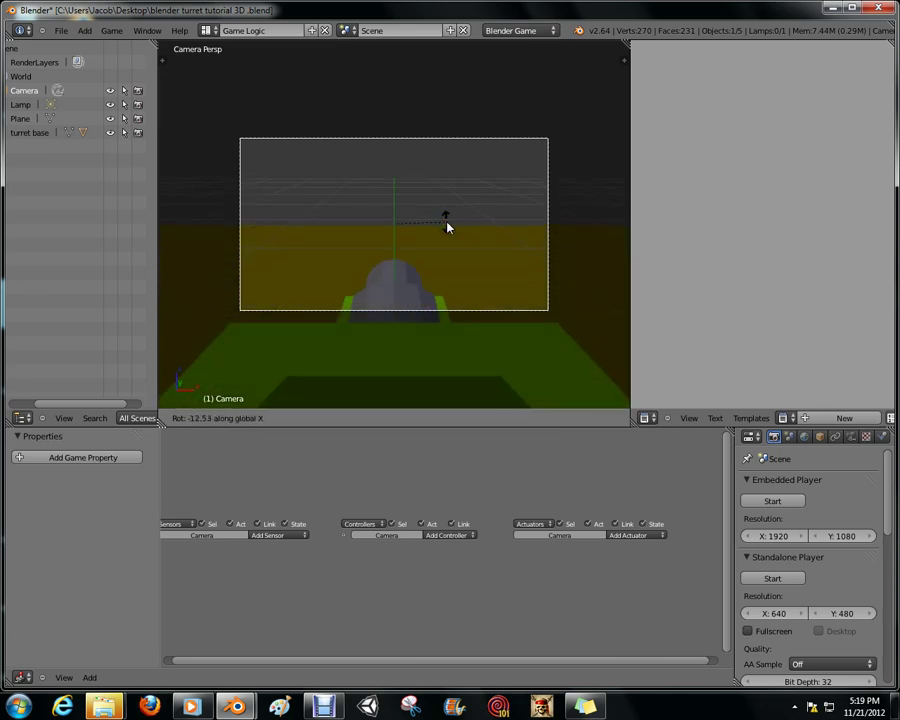
click(447, 227)
key(p)
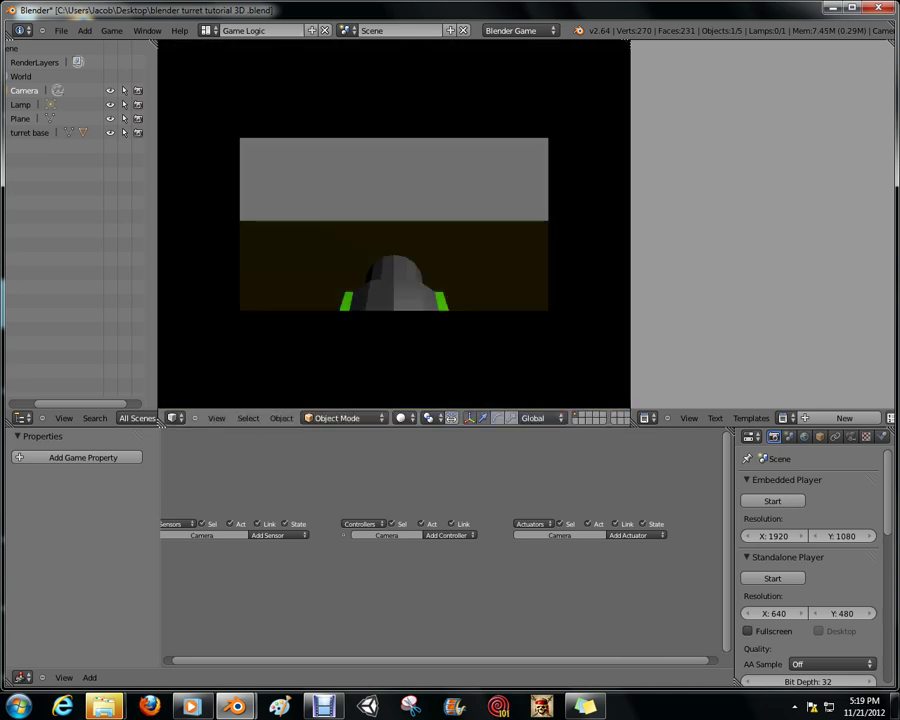
key(Escape)
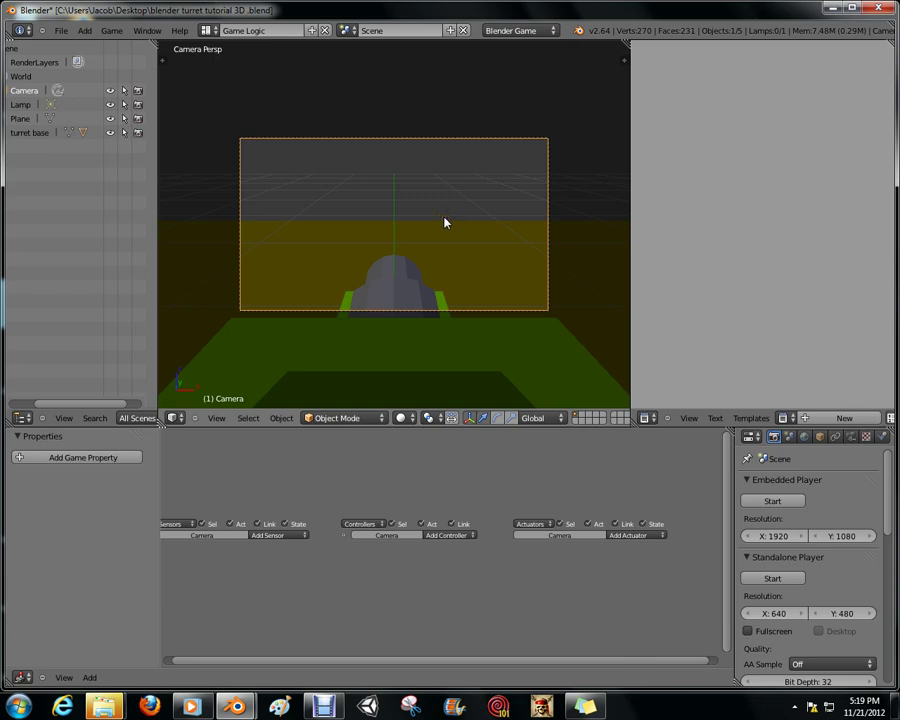
key(KP_0)
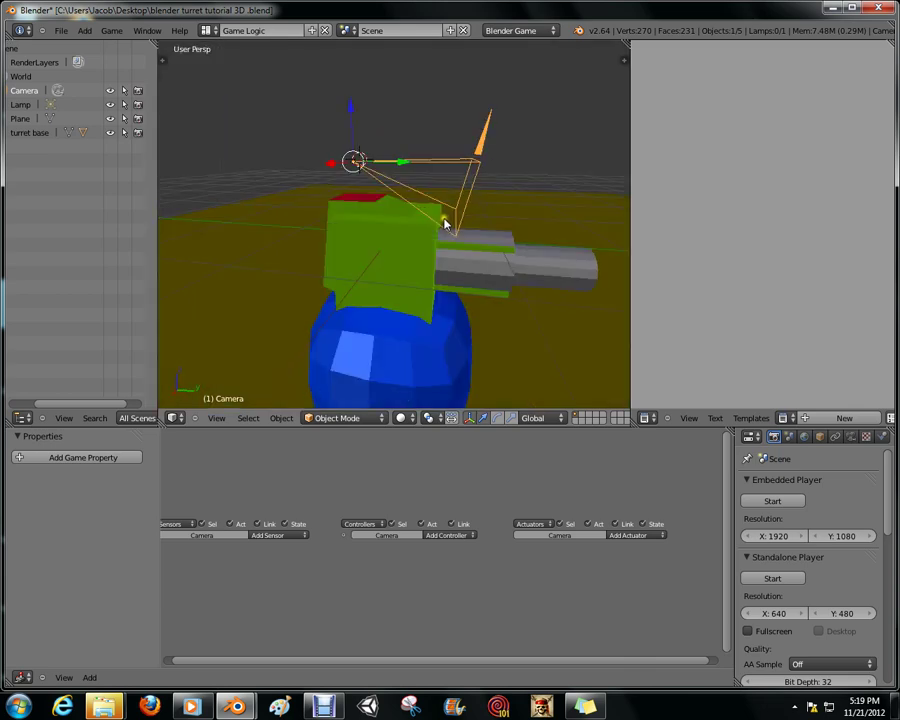
- Move the camera back along Y behind the turret, raise it, and check the framing through the camera
scroll(446, 210, down, 4)
key(g)
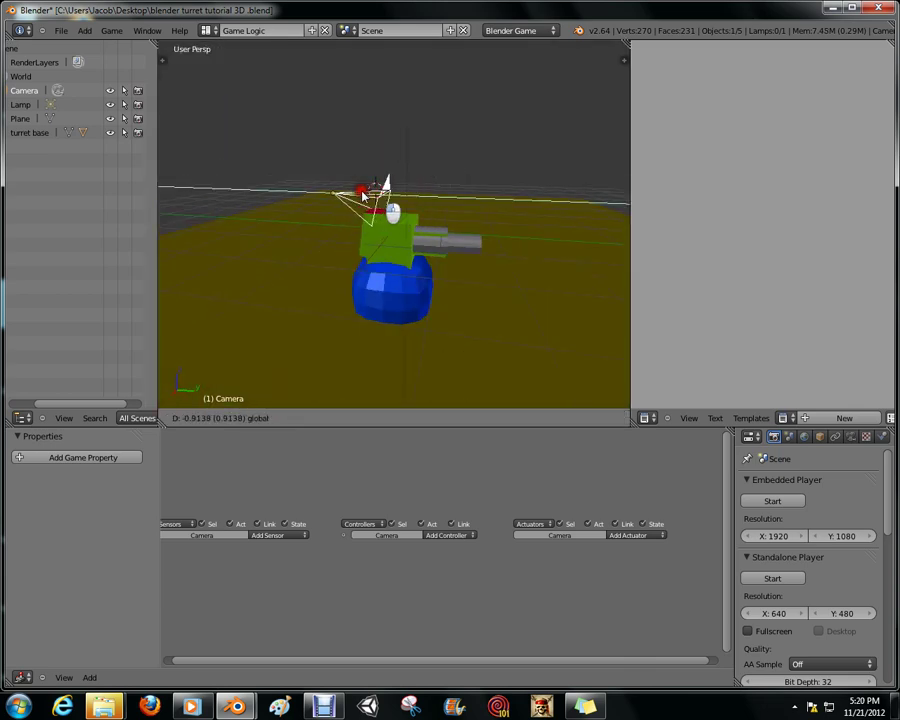
click(320, 198)
key(r)
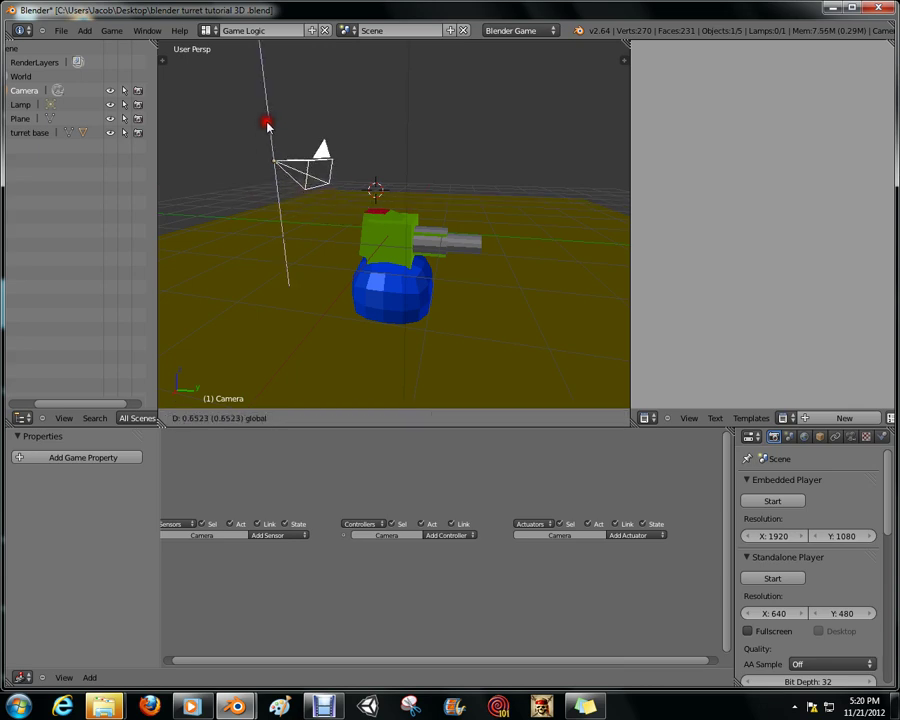
click(386, 284)
key(KP_0)
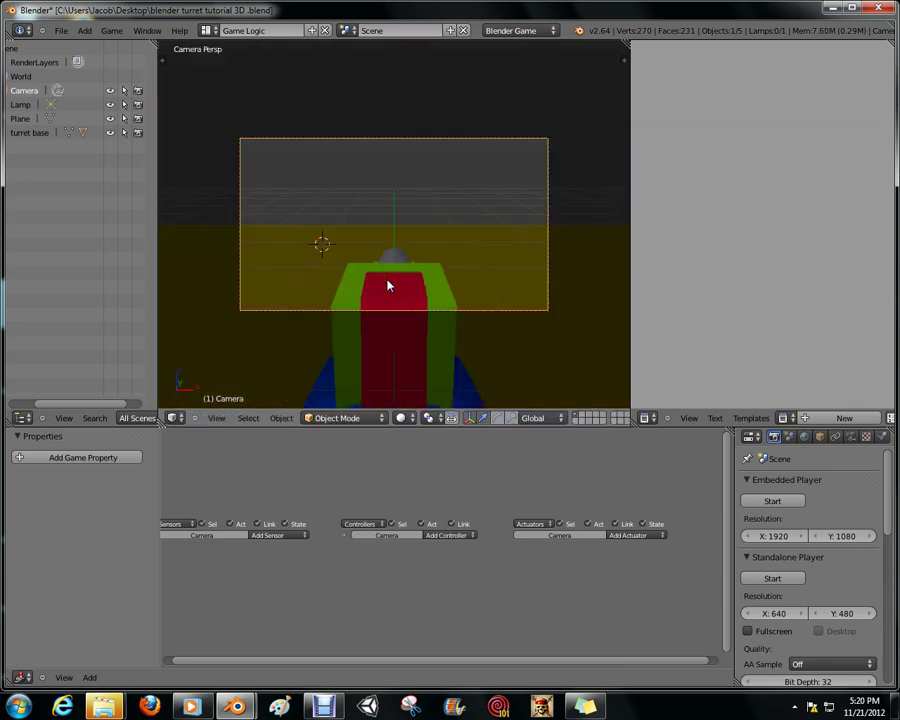
key(KP_0)
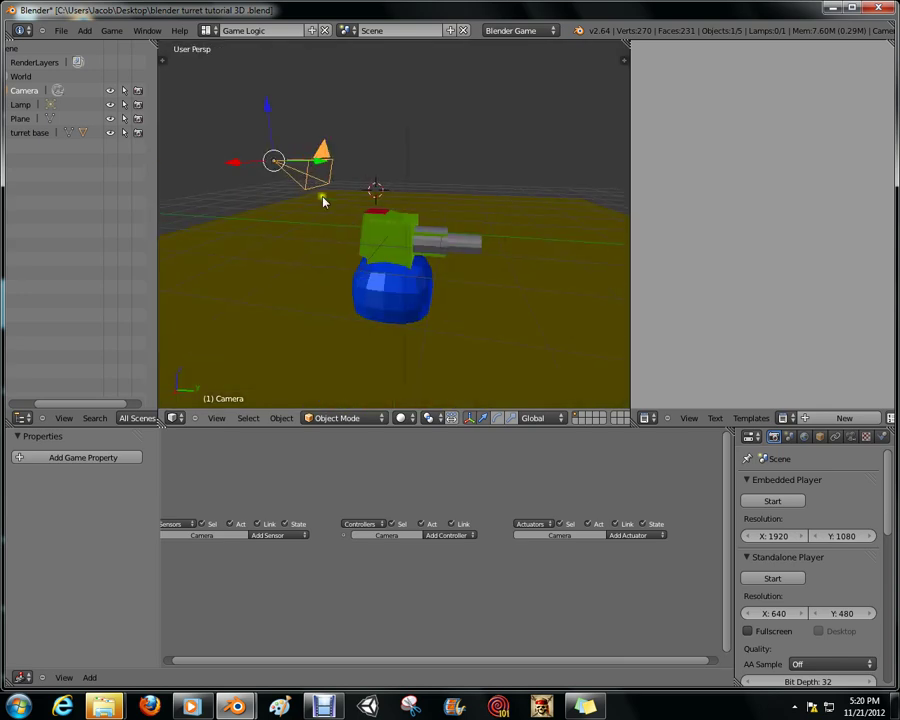
- Raise the camera further and tilt it down about the global X axis to frame the turret head and barrel
key(g)
click(268, 100)
key(KP_0)
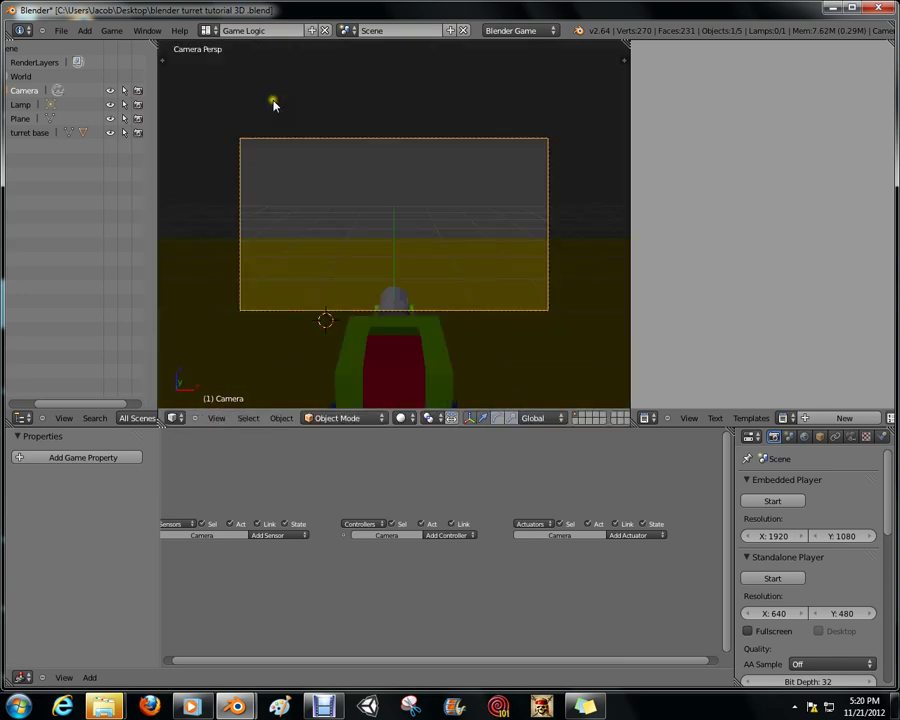
key(r)
key(x)
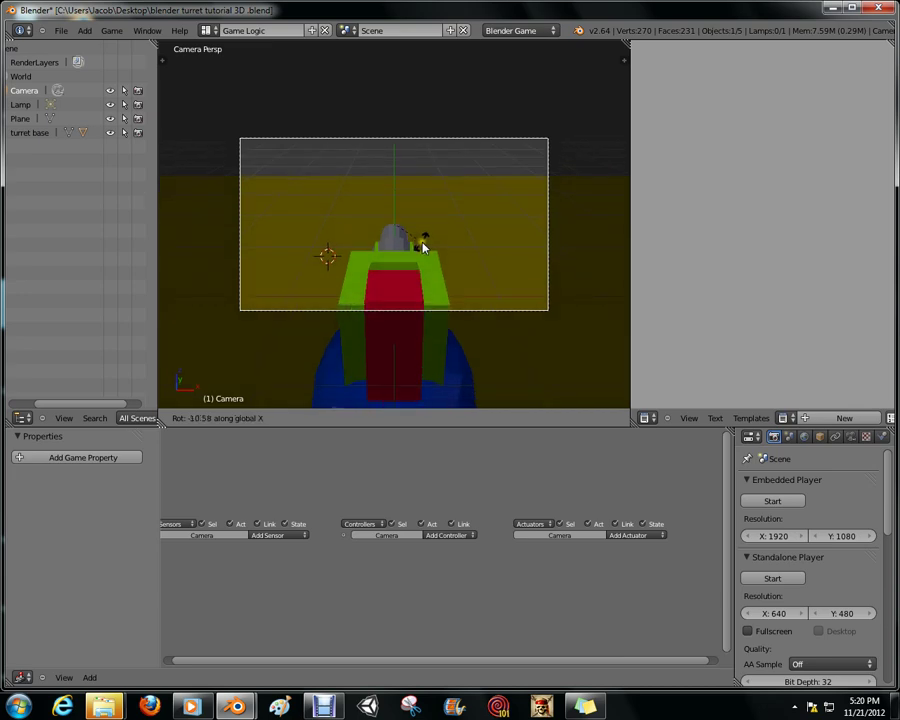
click(423, 248)
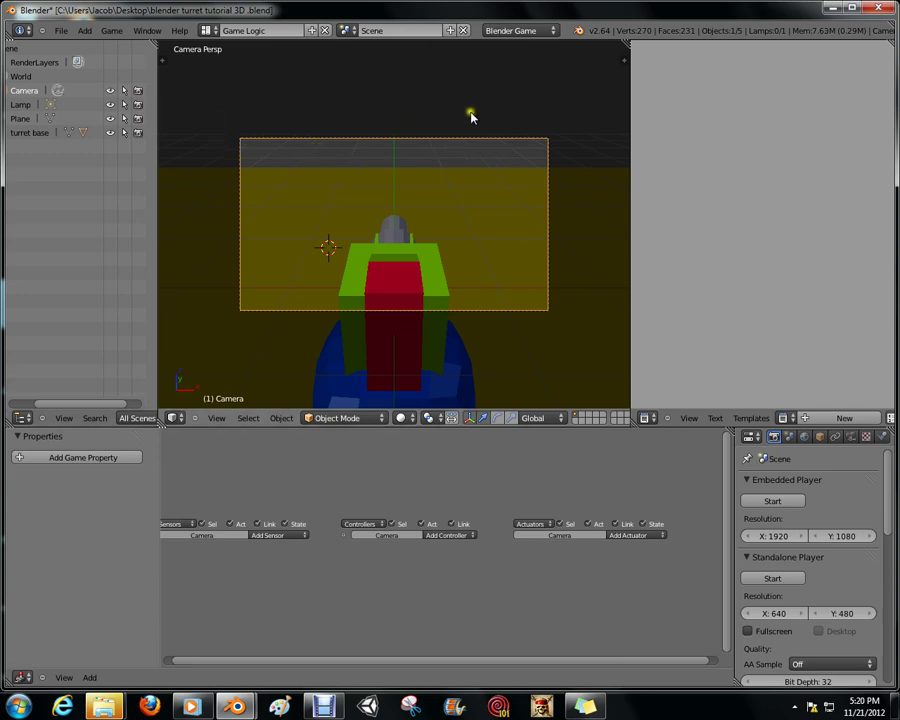
- Scale up the ground plane so it reaches the upper edge of the camera frame
right_click(310, 205)
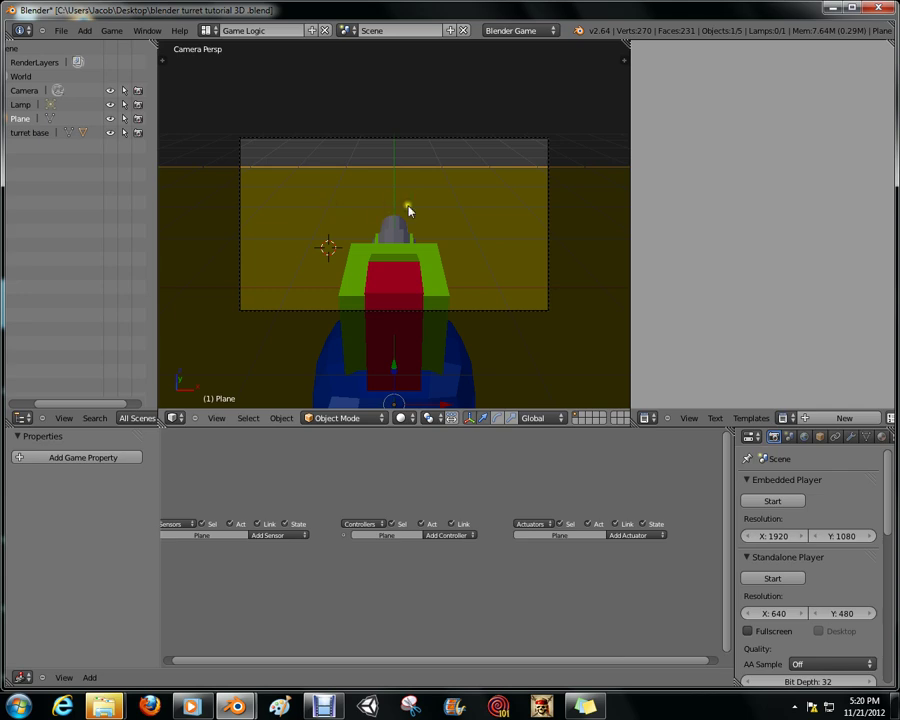
key(s)
click(553, 132)
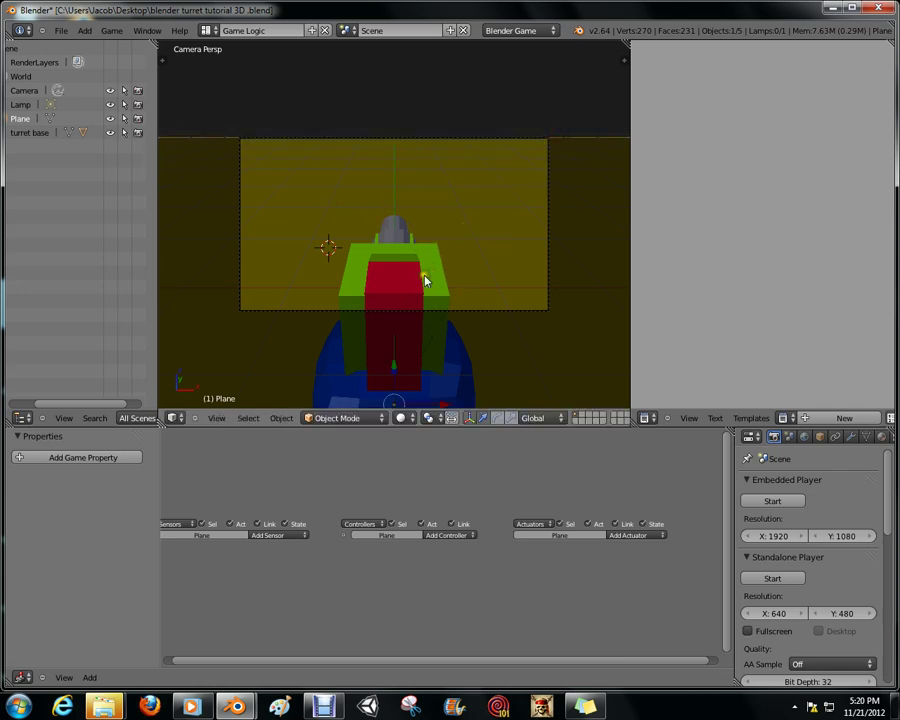
- Parent the camera to the turret, using wireframe display to pick the turret as the active object
right_click(483, 311)
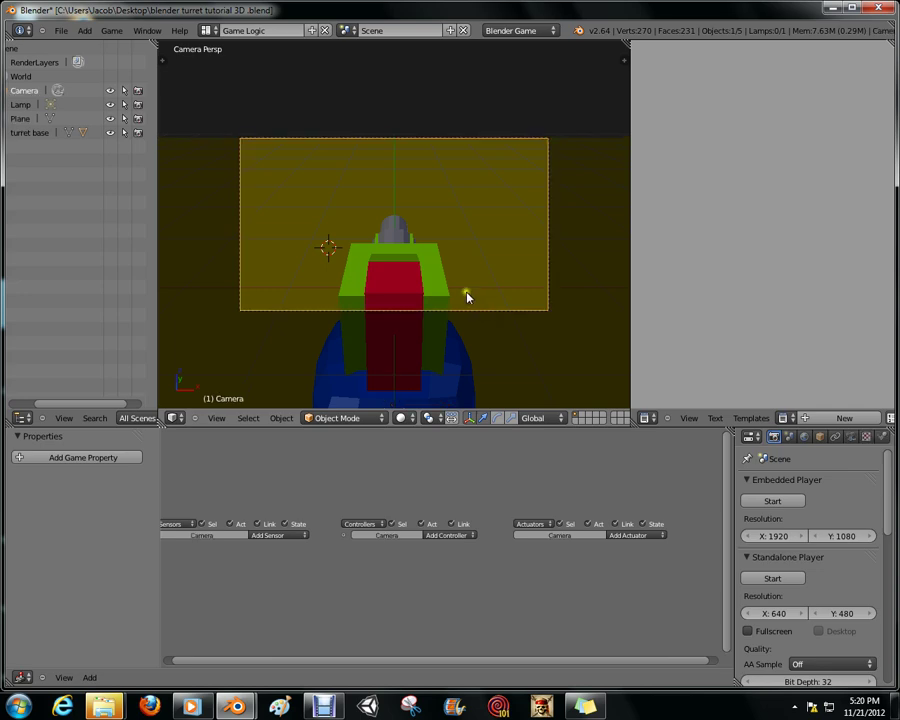
shift+right_click(413, 292)
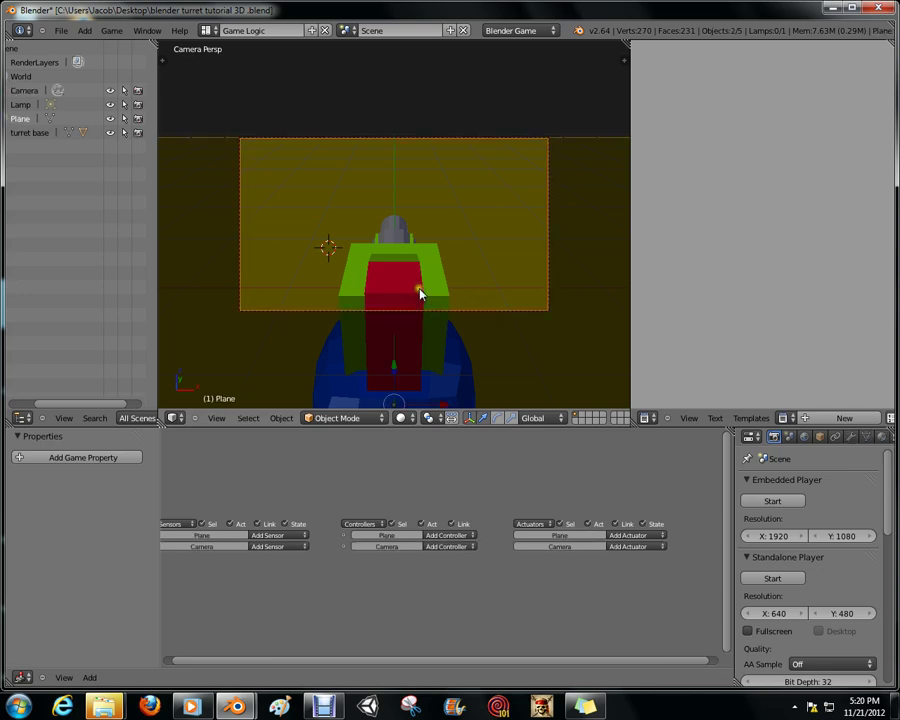
shift+right_click(420, 293)
key(z)
shift+right_click(400, 248)
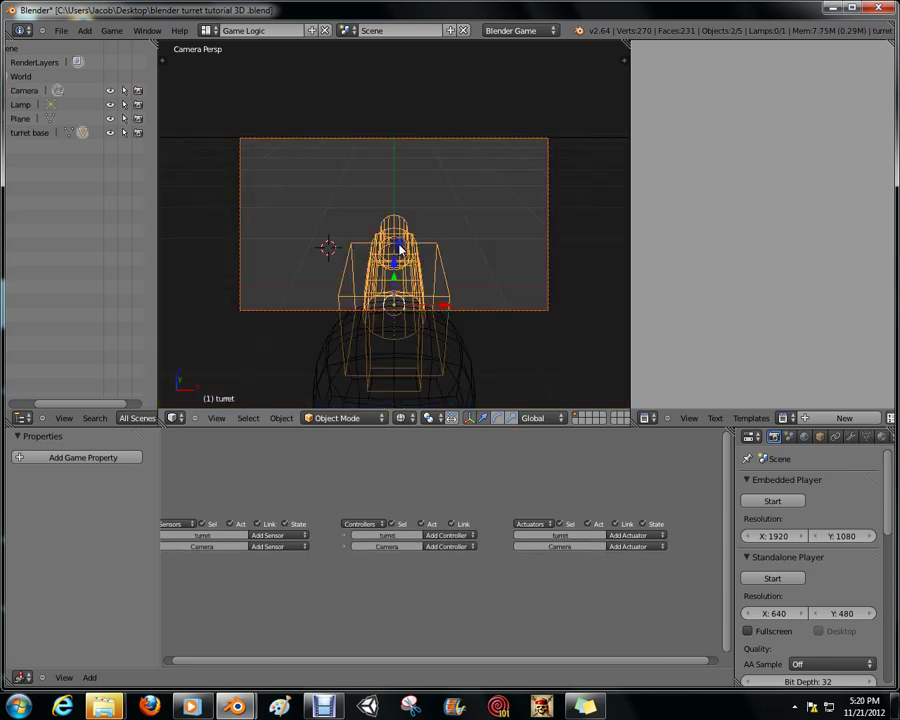
key(ctrl+p)
click(400, 248)
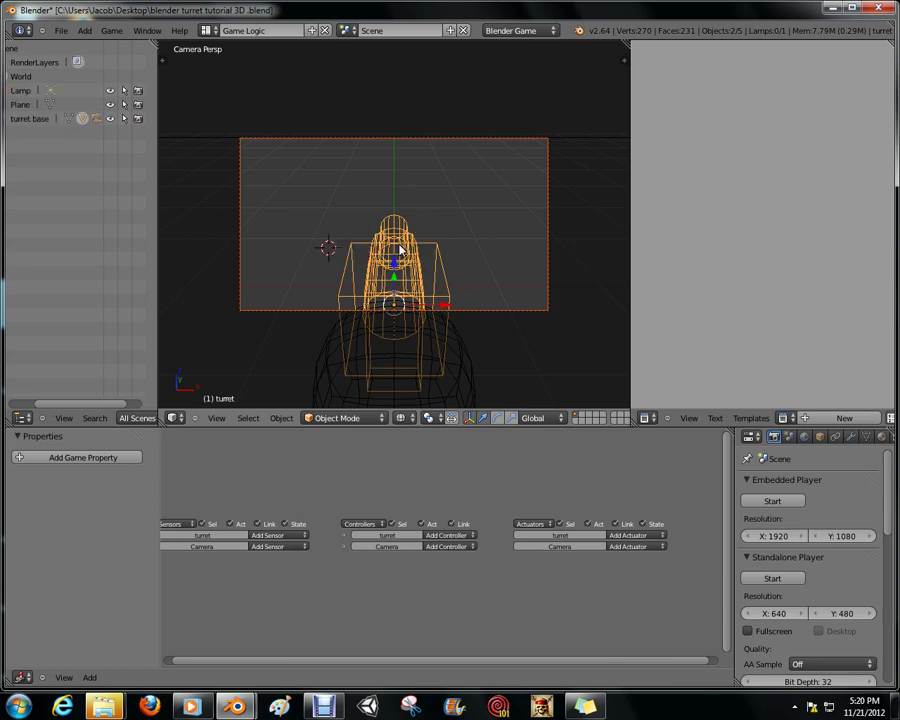
- Add a Mouse sensor to the turret and set its mouse event to Movement
right_click(368, 280)
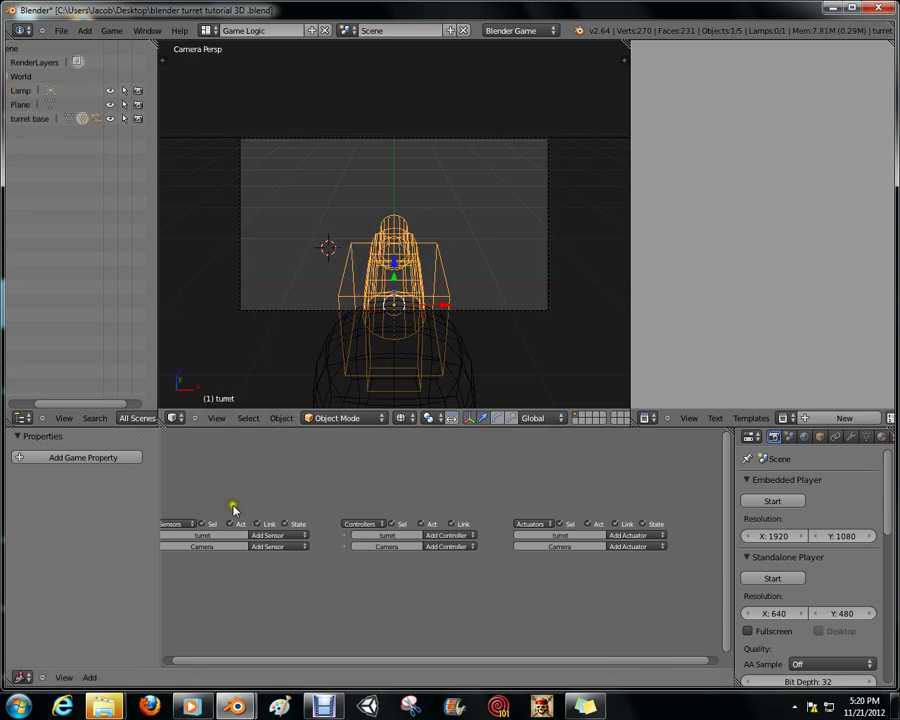
click(280, 535)
click(303, 615)
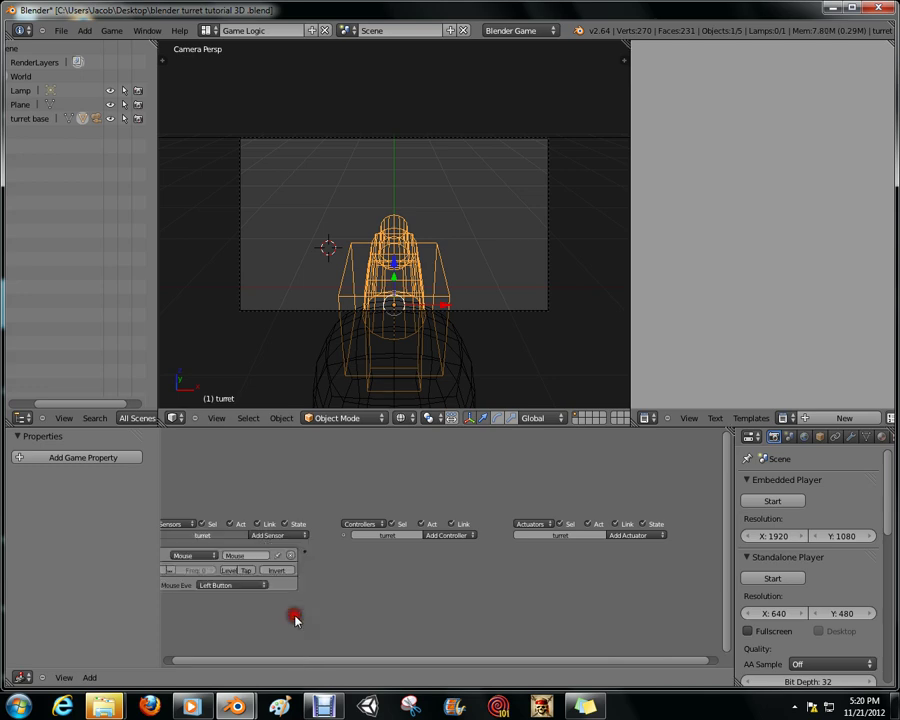
click(242, 588)
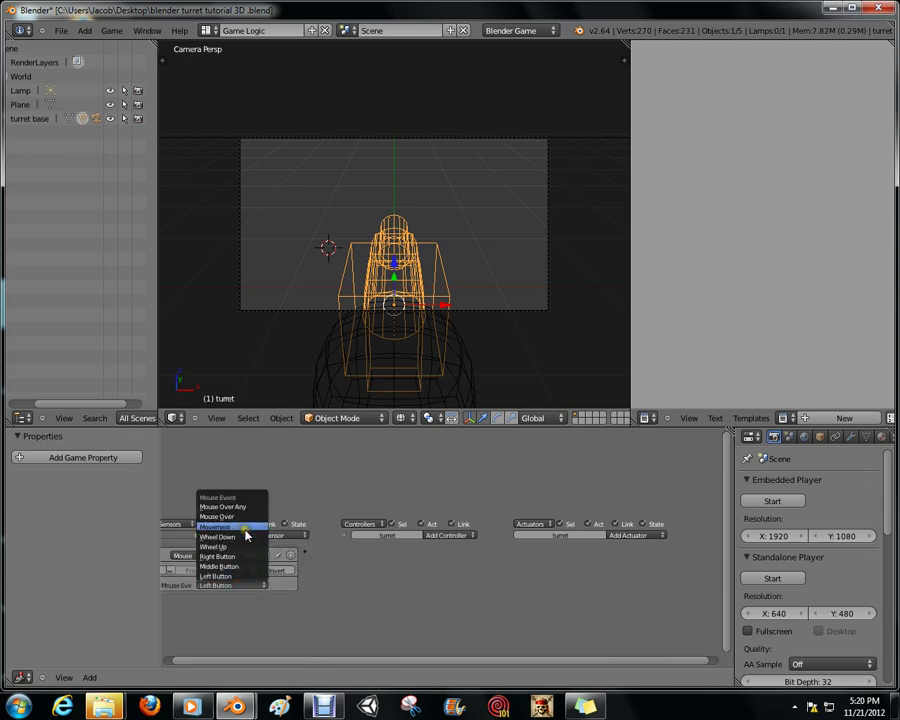
click(245, 534)
- Rename the turret's mouse sensor as Mouse_Look
click(322, 708)
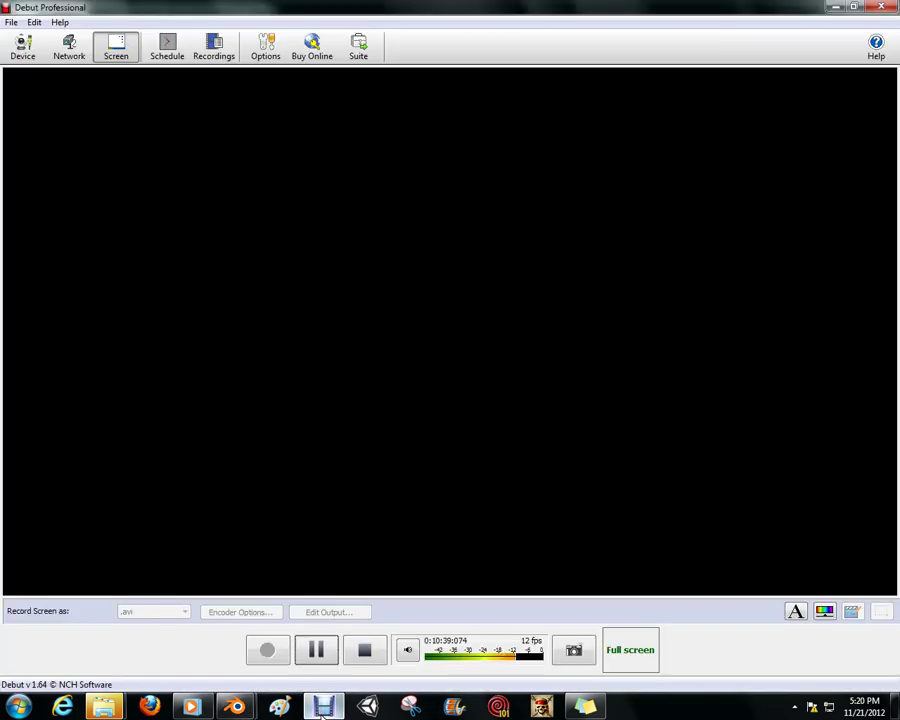
click(322, 708)
scroll(335, 583, up, 2)
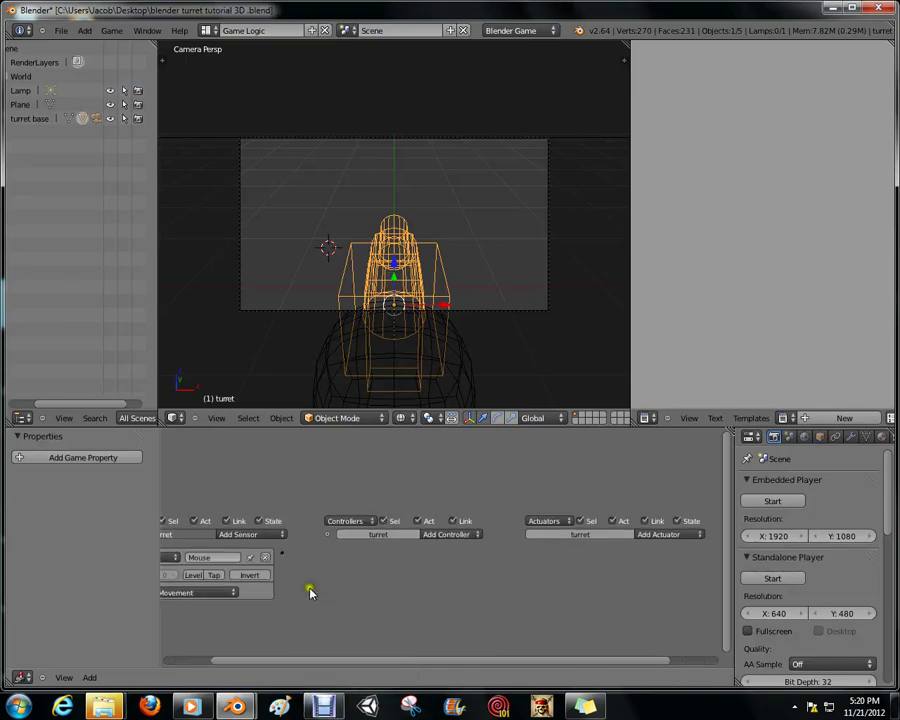
click(217, 555)
click(197, 556)
click(223, 554)
- Add a Python controller to the turret and check which scripts it can use
click(440, 534)
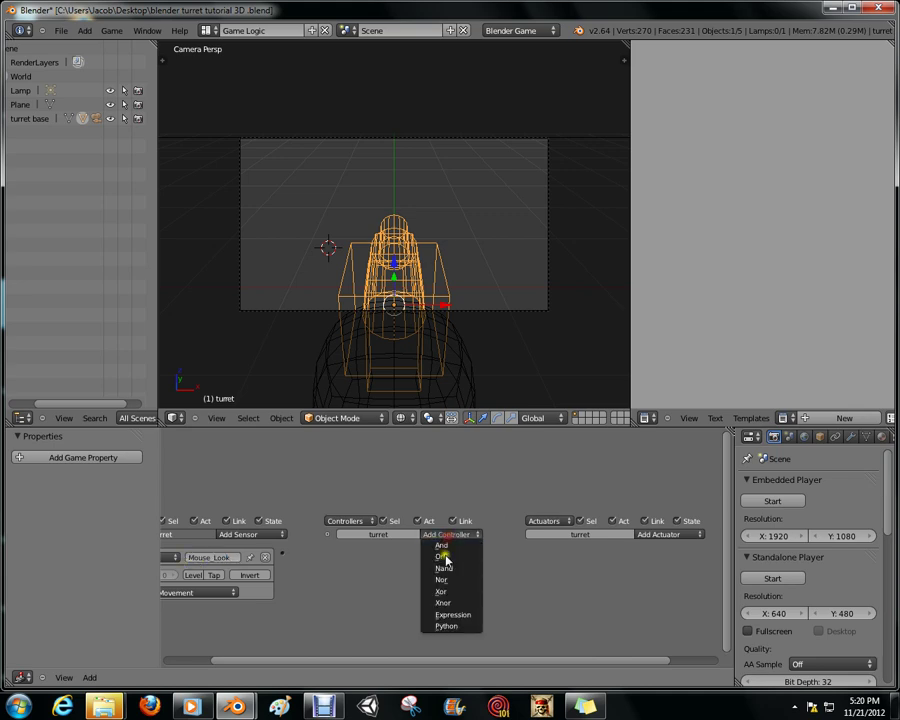
click(447, 620)
click(398, 575)
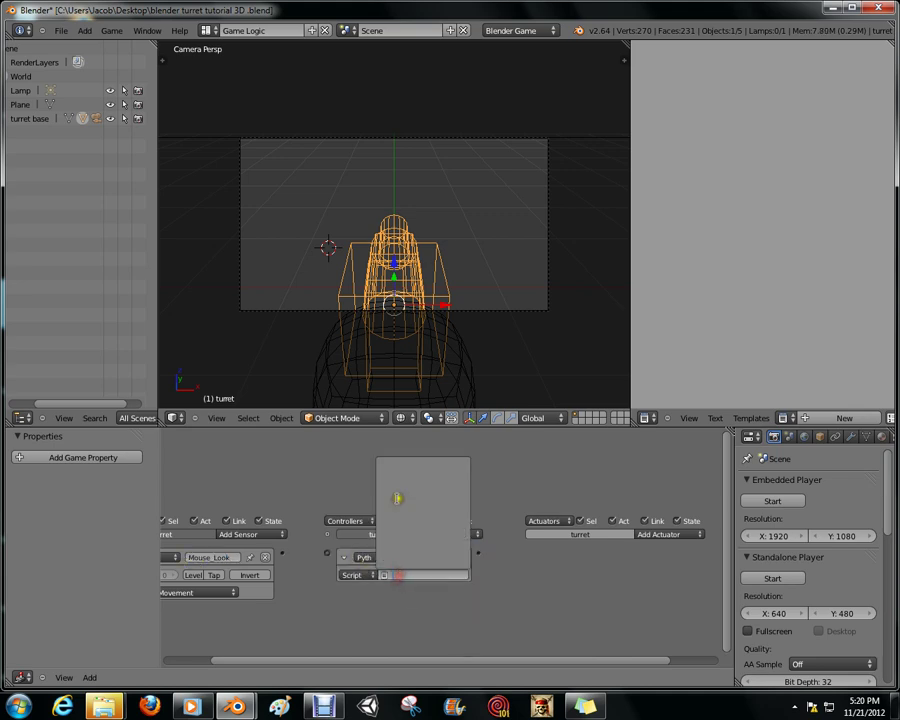
- Open mouse look.txt from F:\Blender games tools\scripts as a text block
click(716, 418)
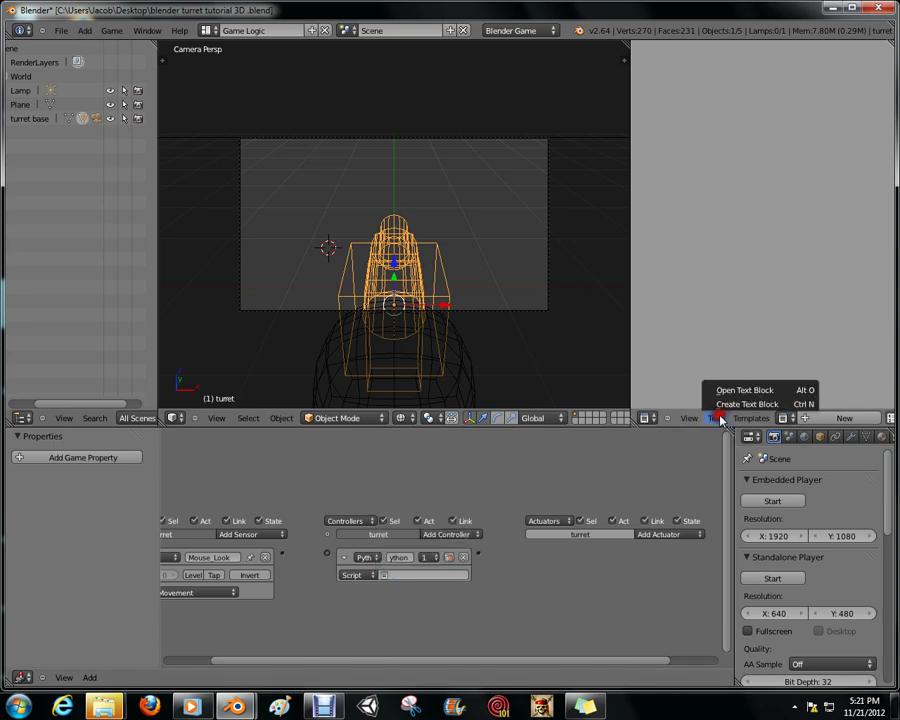
click(722, 392)
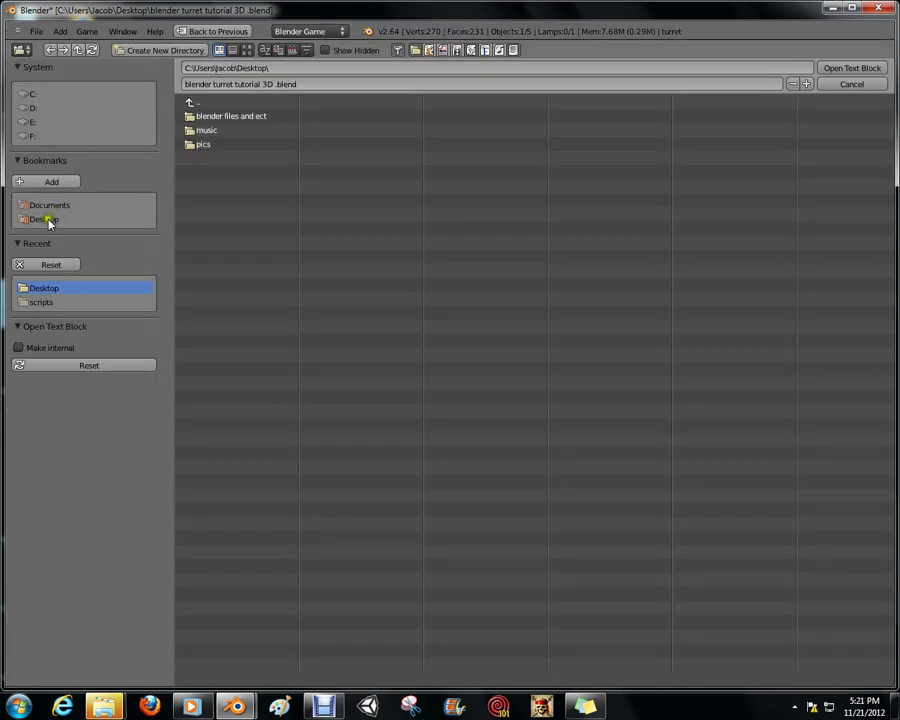
click(33, 137)
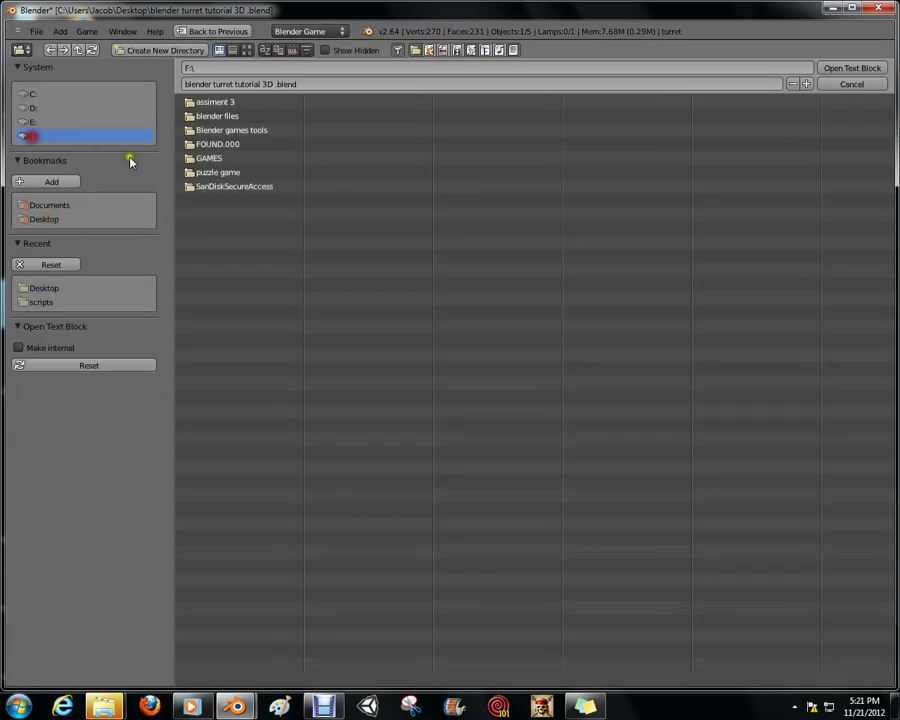
click(204, 156)
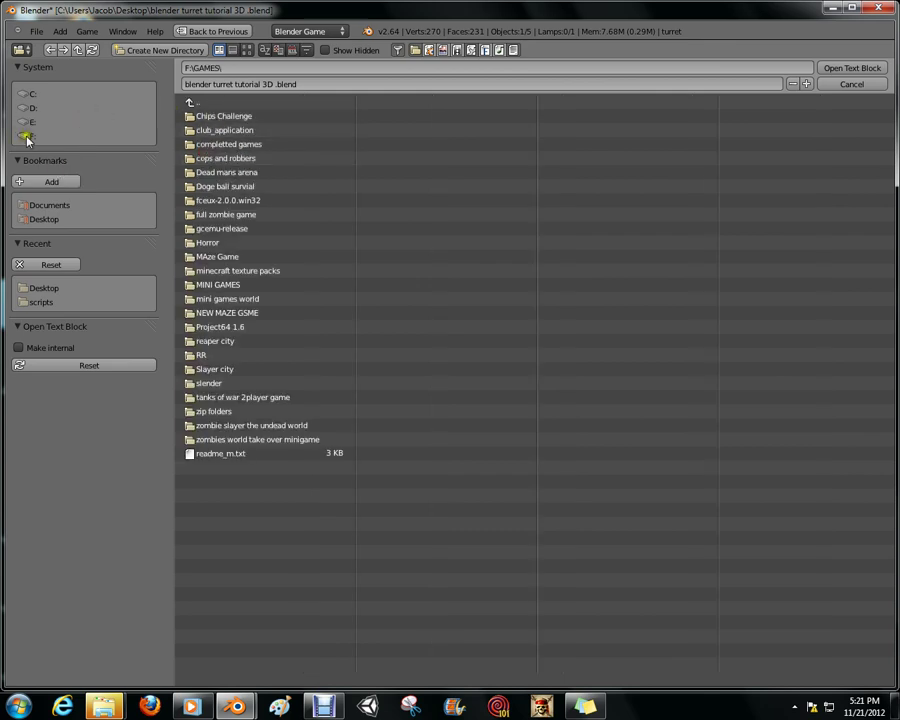
click(28, 137)
click(215, 119)
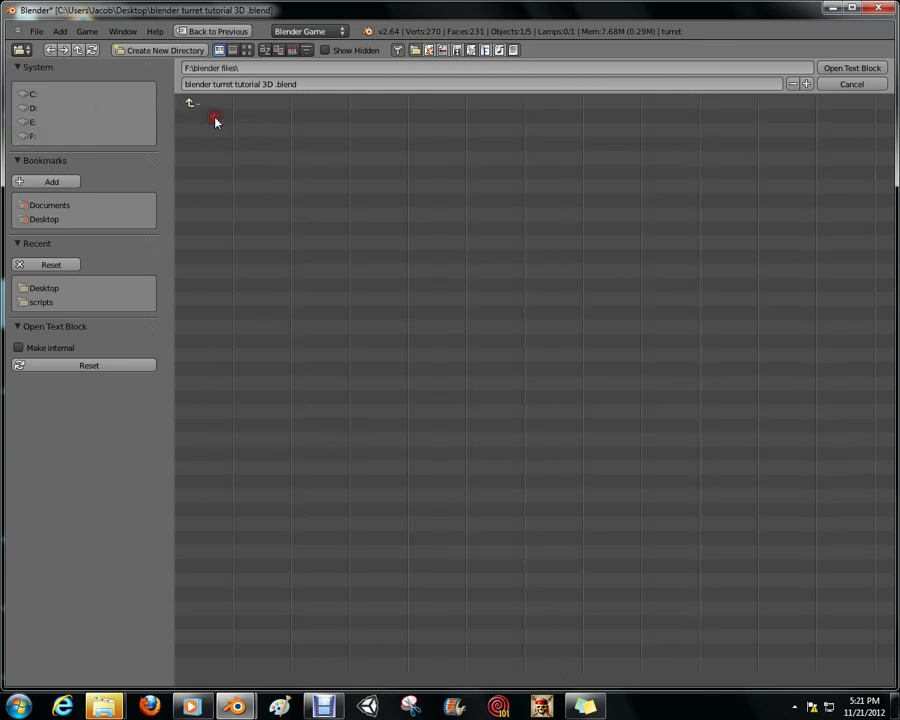
click(50, 134)
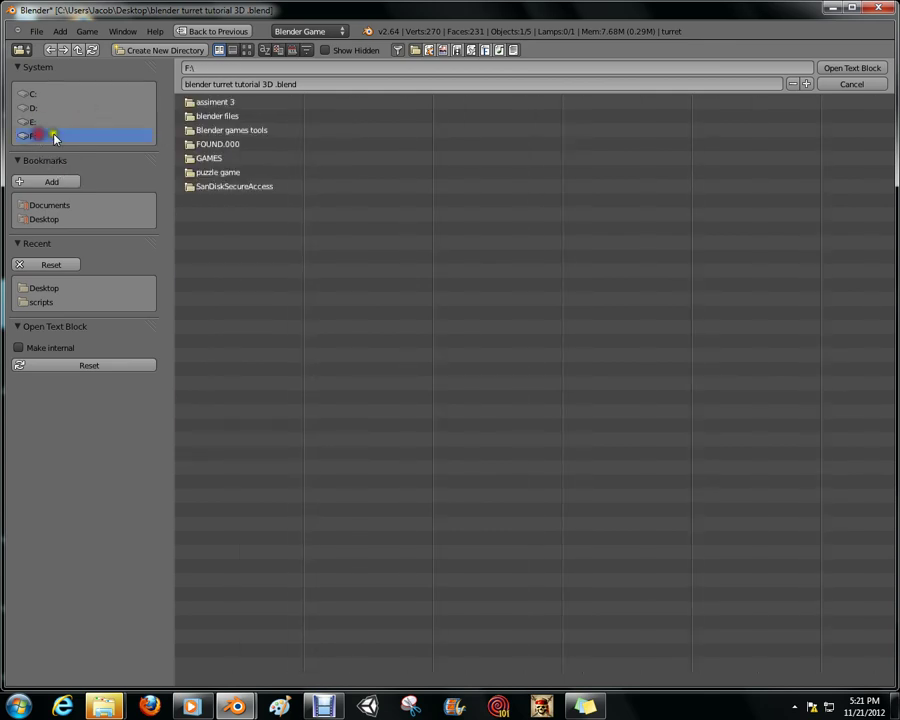
click(227, 130)
click(206, 145)
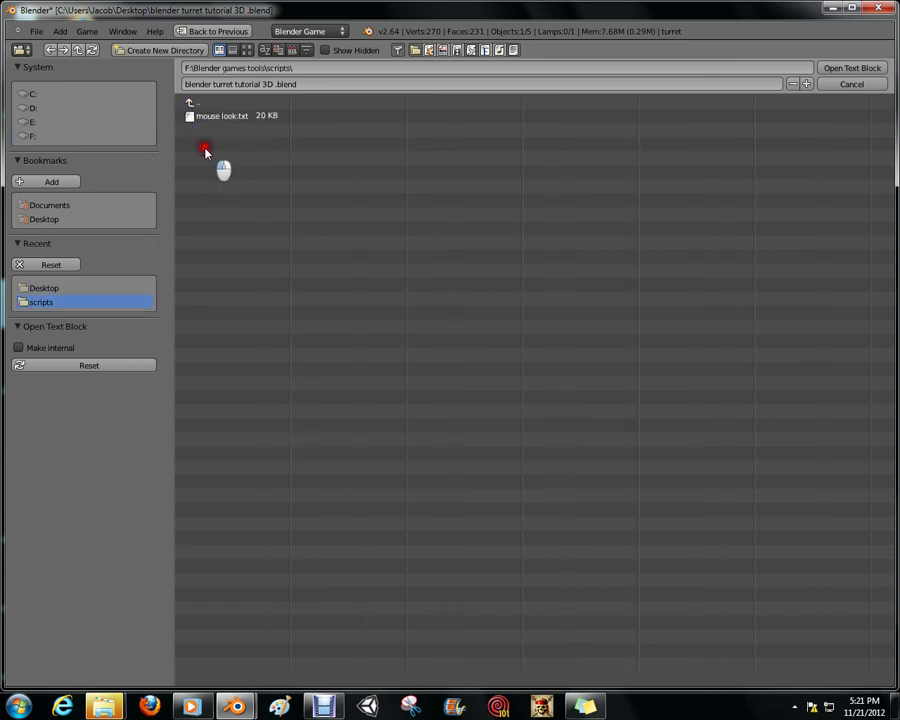
double_click(220, 119)
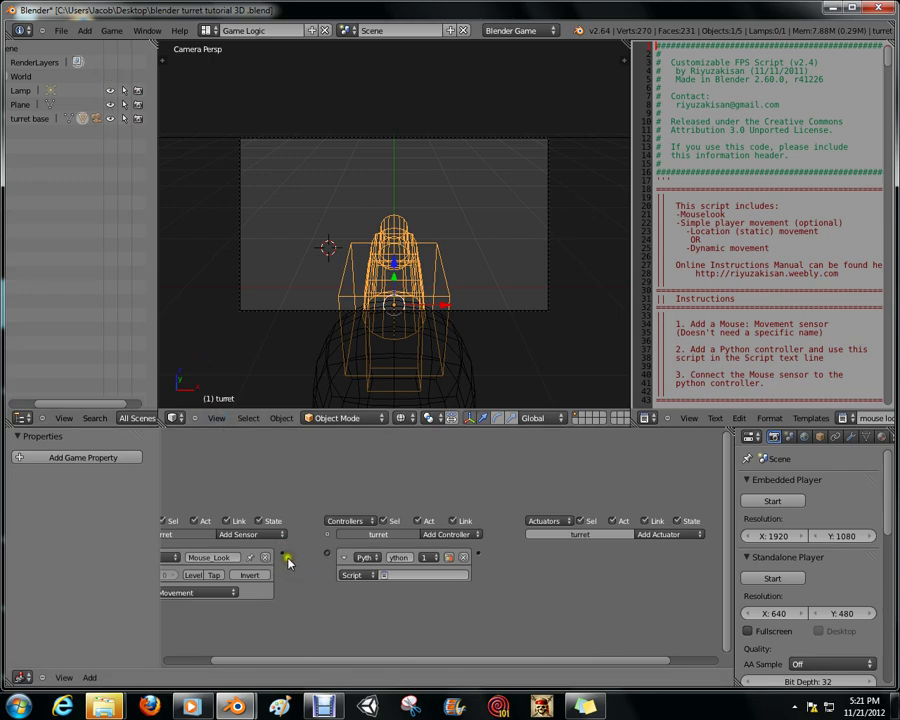
- Connect the Mouse_Look sensor to the Python controller and assign the mouse look.txt script to it
drag(288, 563, 331, 556)
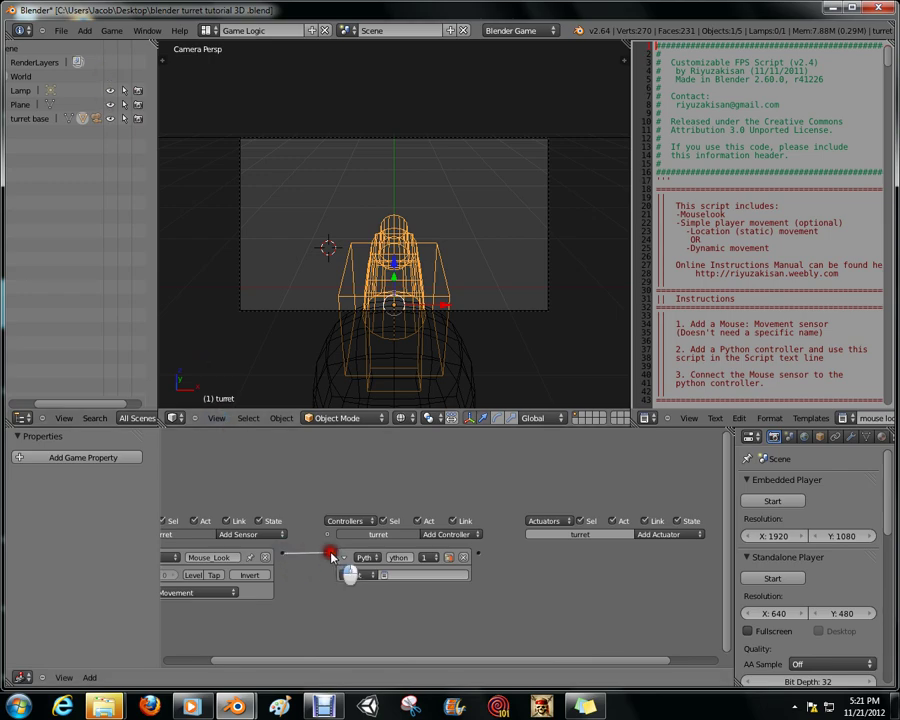
click(390, 575)
click(426, 477)
- Collapse the Python controller and the Mouse_Look sensor in the turret's logic
click(344, 557)
drag(340, 661, 262, 654)
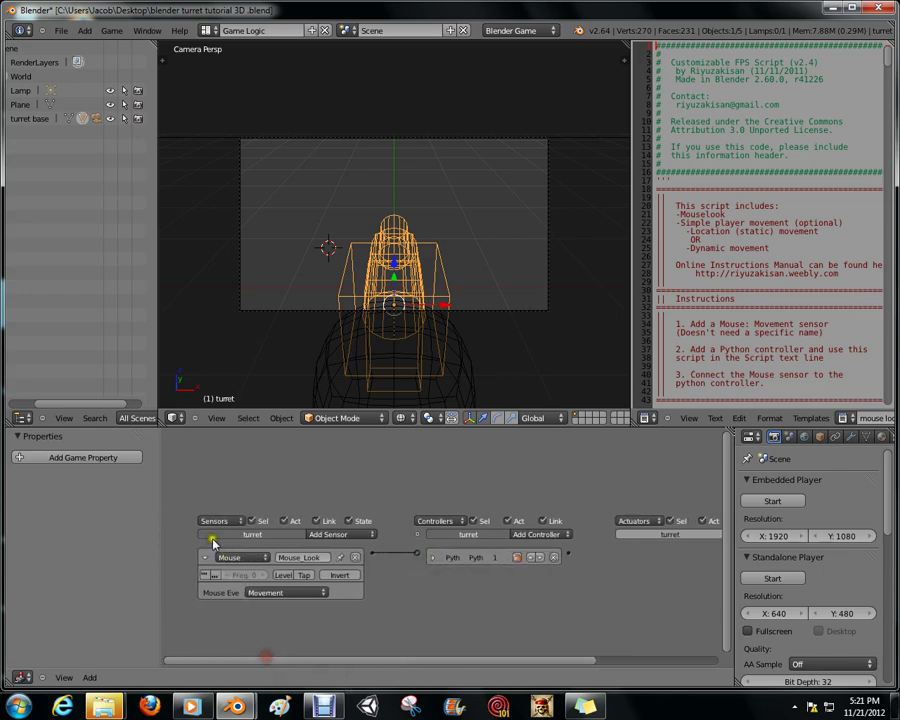
click(205, 557)
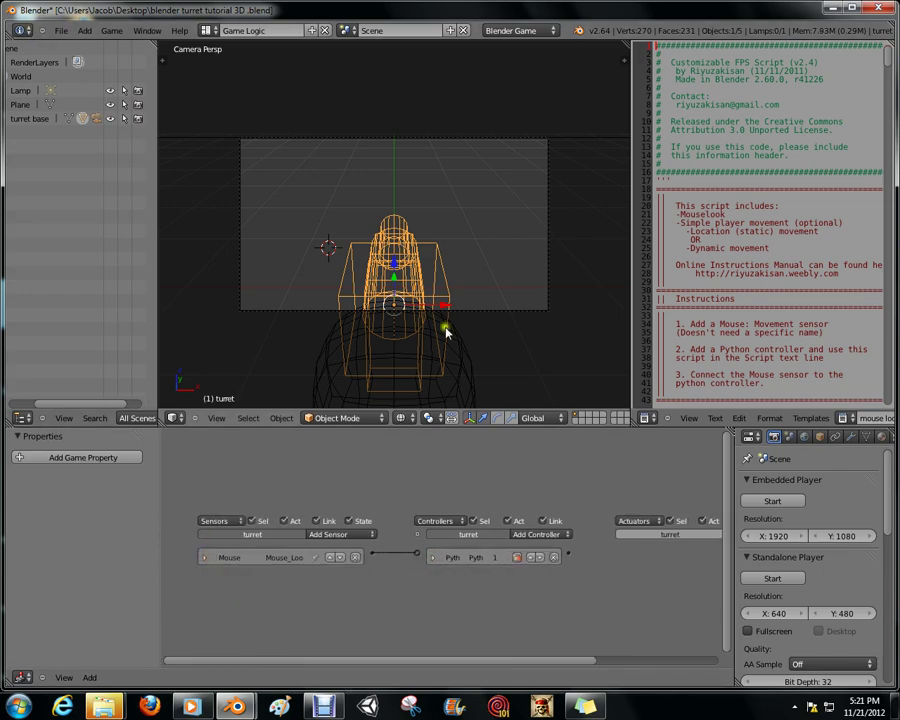
- Switch the 3D view to textured shading and run the game to test aiming the turret with the mouse
click(414, 421)
click(412, 356)
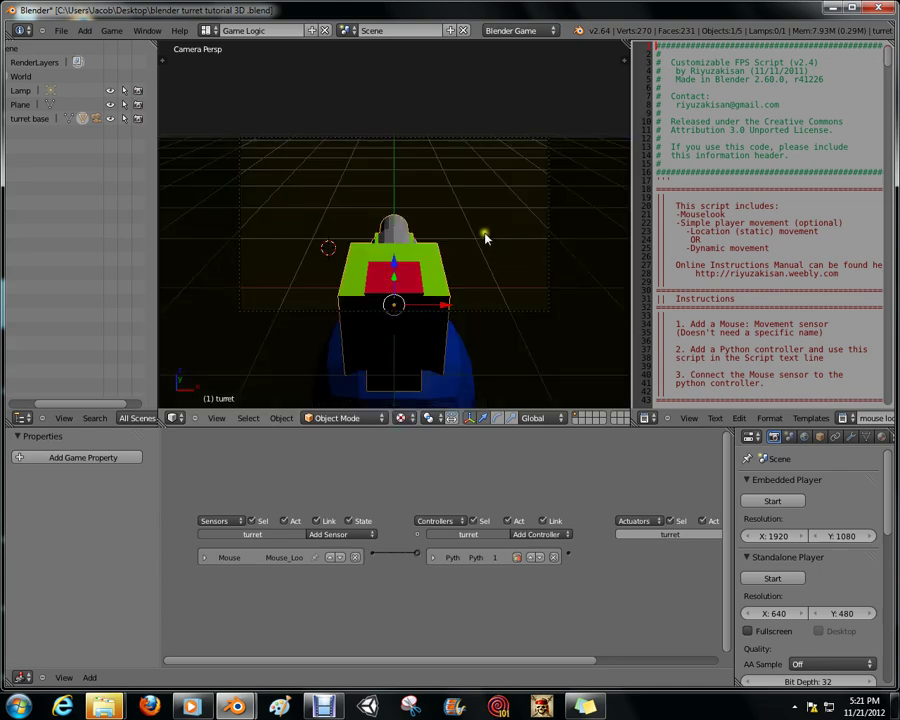
key(p)
key(Escape)
key(p)
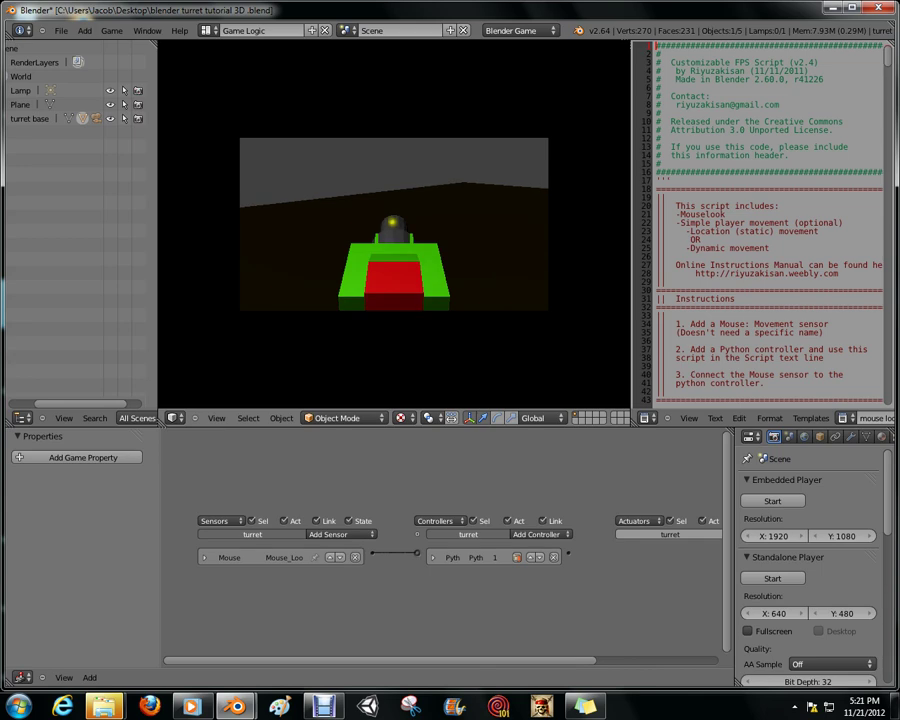
key(Escape)
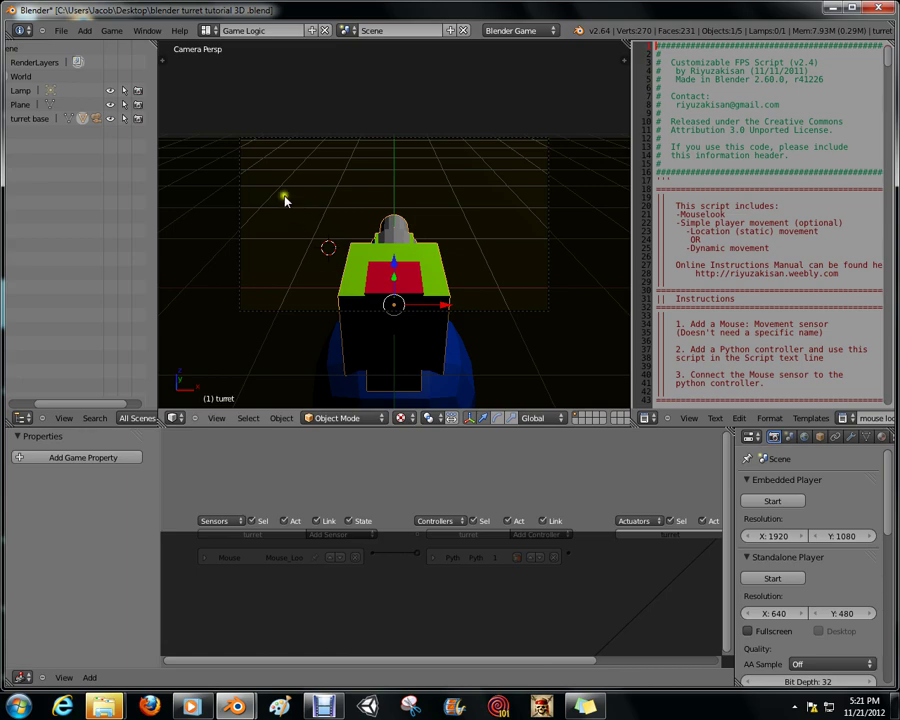
- Pack the external data into the .blend file
click(57, 33)
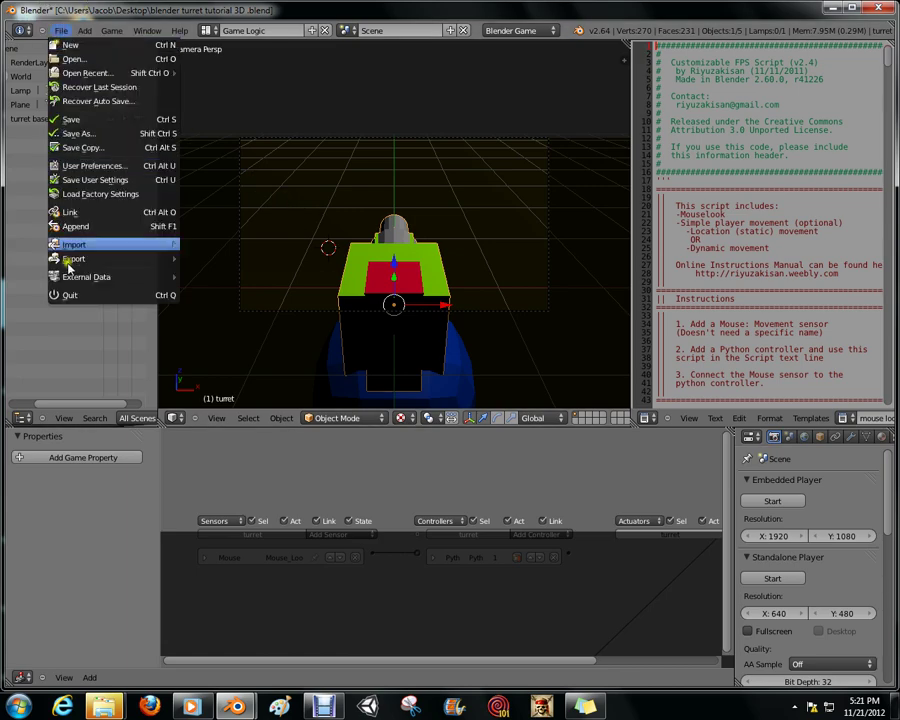
mouse_move(107, 282)
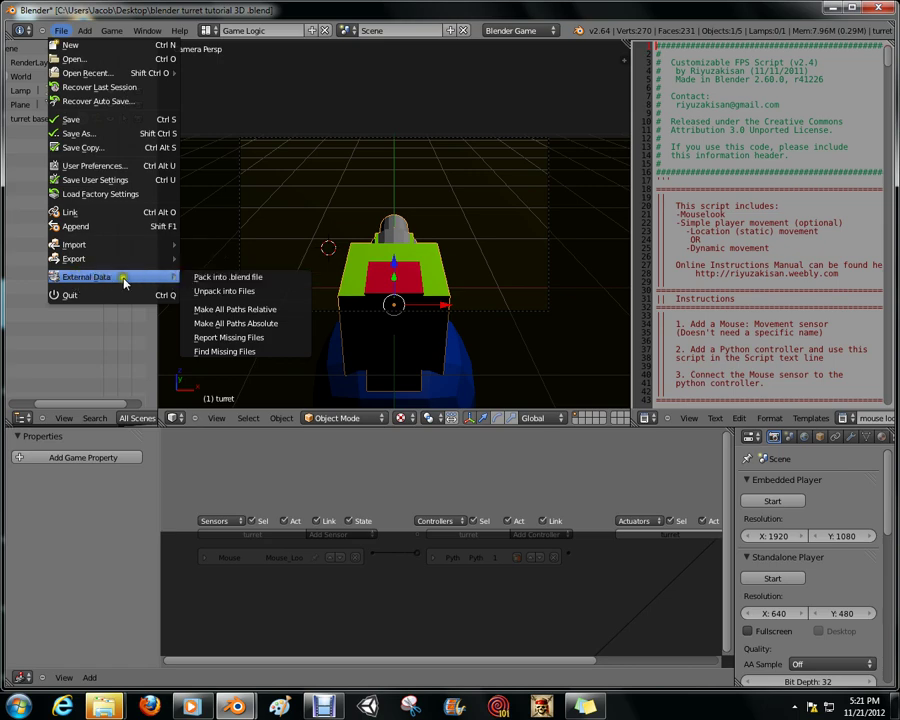
click(200, 277)
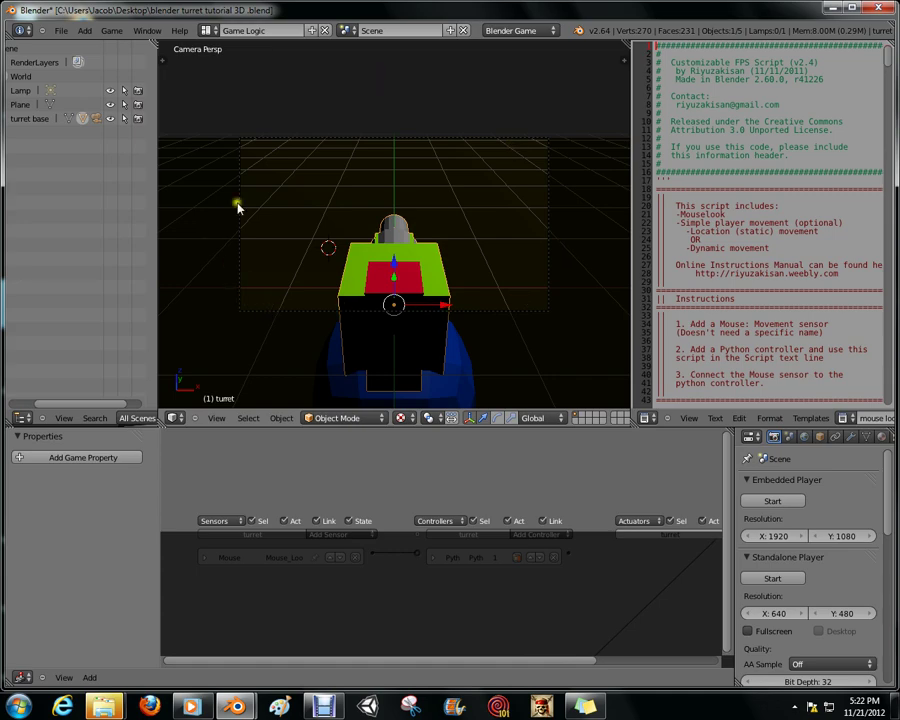
- Select the point lamp above the turret and change its type to Sun
middle_drag(546, 413, 428, 462)
middle_drag(480, 250, 389, 230)
scroll(365, 122, down, 6)
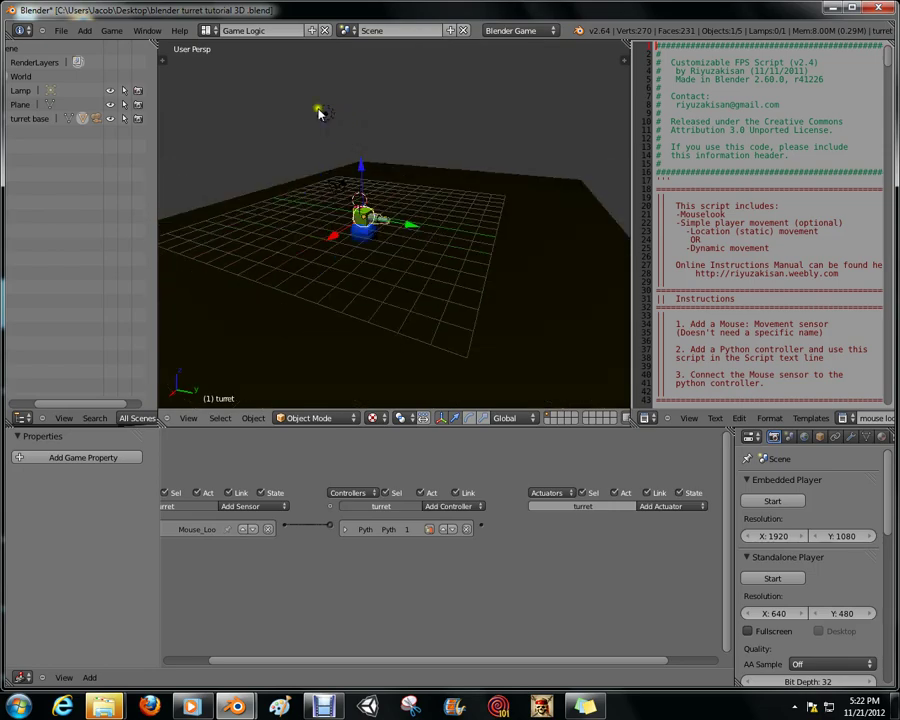
right_click(319, 111)
click(851, 437)
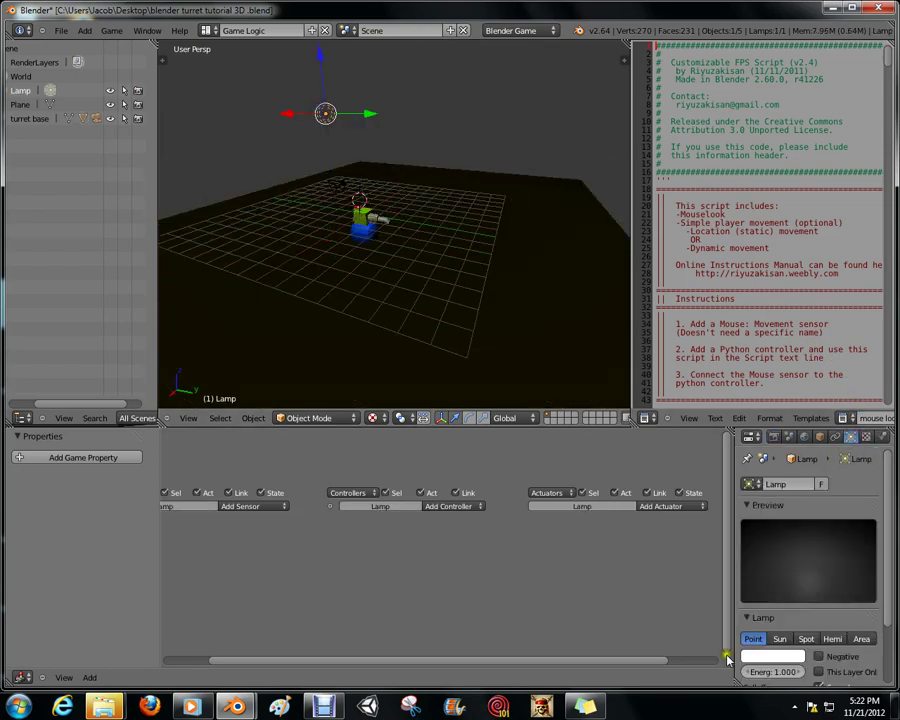
click(779, 639)
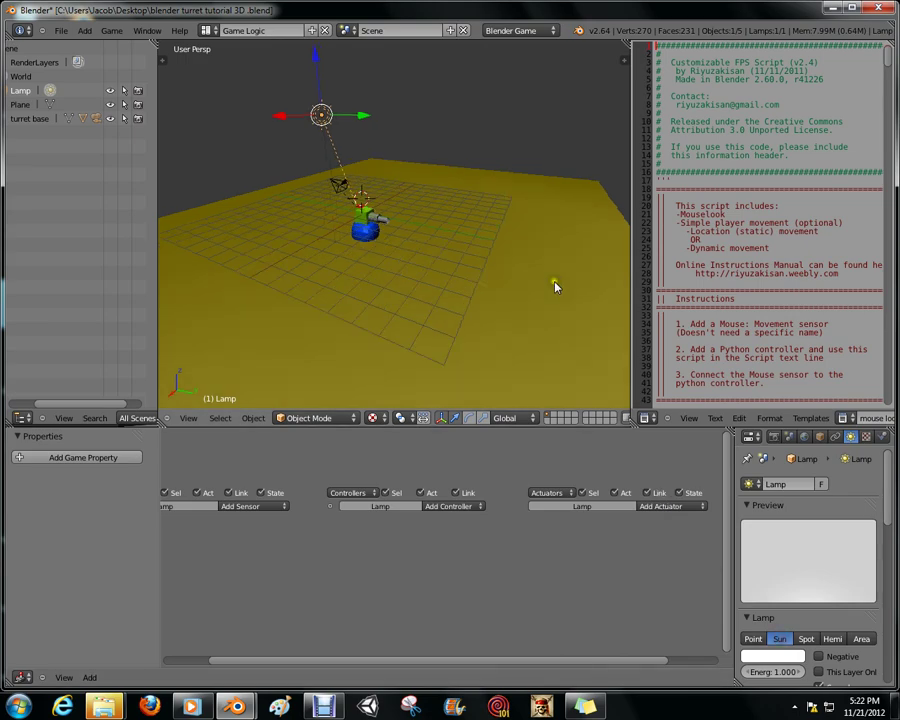
- Put the ground plane into Edit Mode and subdivide its mesh twice
middle_drag(552, 282, 395, 267)
scroll(400, 267, up, 6)
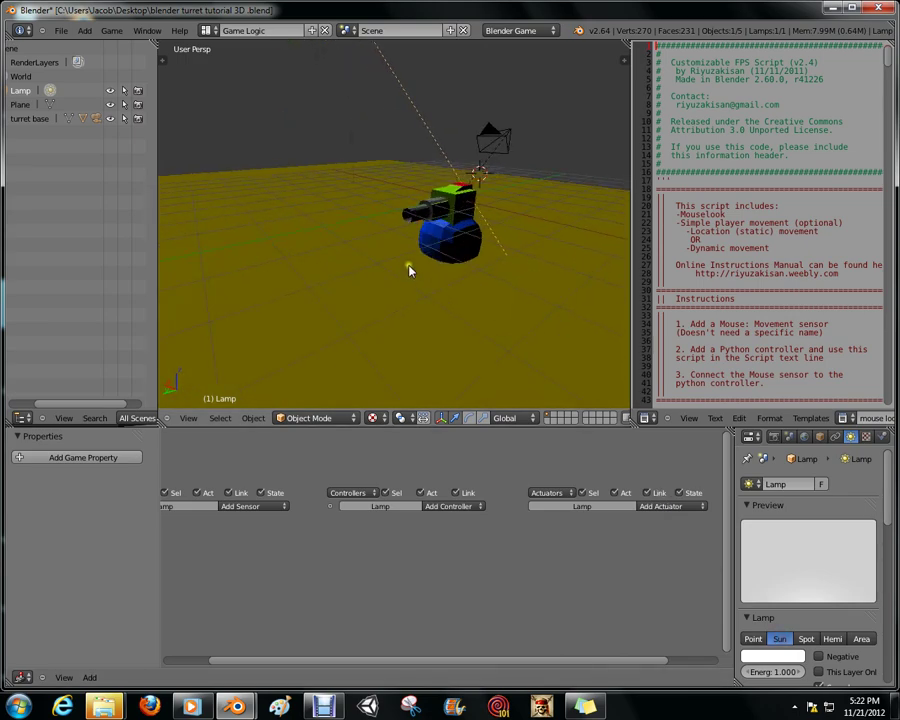
scroll(340, 290, down, 4)
right_click(329, 281)
key(Tab)
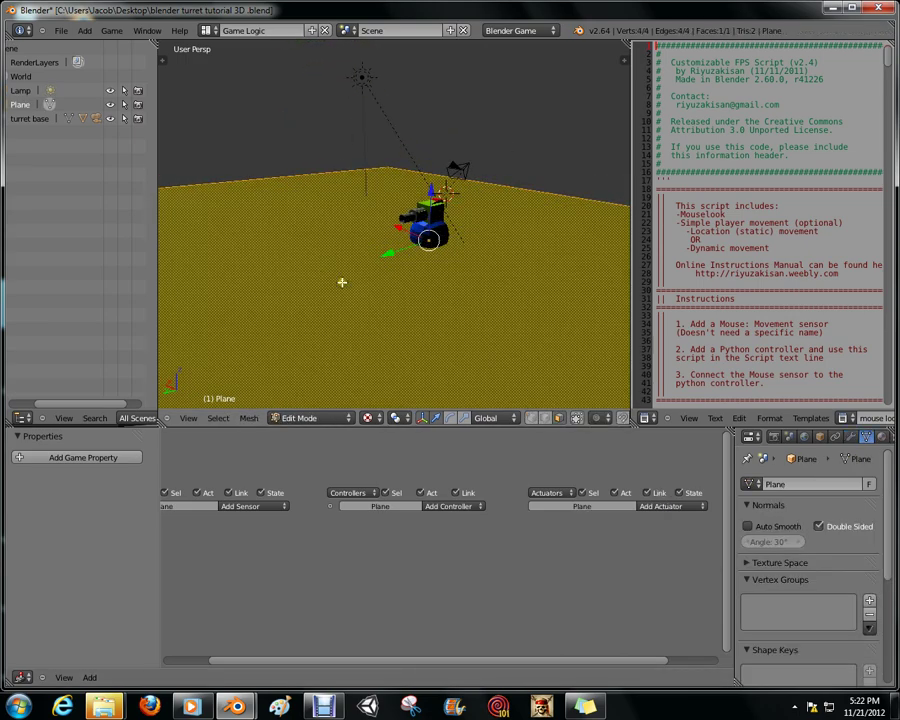
middle_drag(341, 281, 508, 298)
key(w)
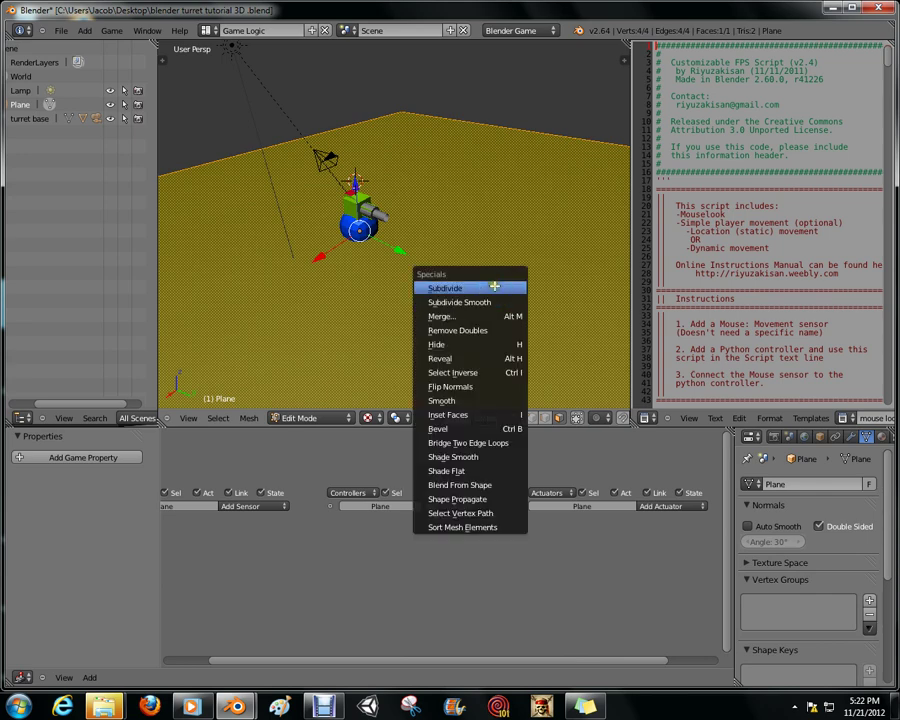
click(445, 288)
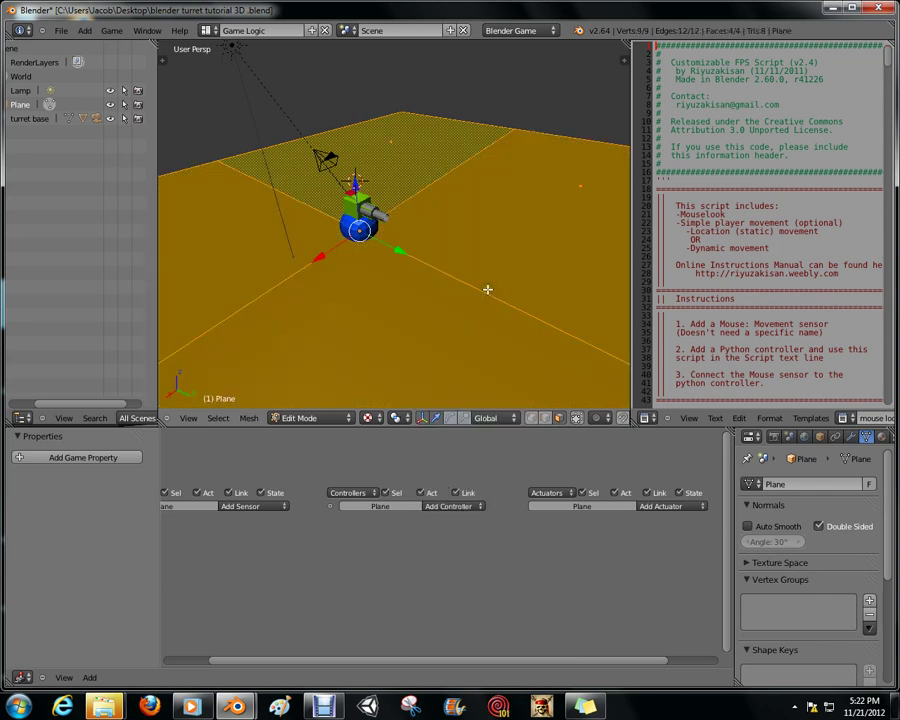
key(w)
key(Escape)
key(w)
click(470, 297)
middle_drag(470, 297, 318, 239)
- Subdivide all faces of the ground plane again with the number of cuts set to 4
right_click(318, 239)
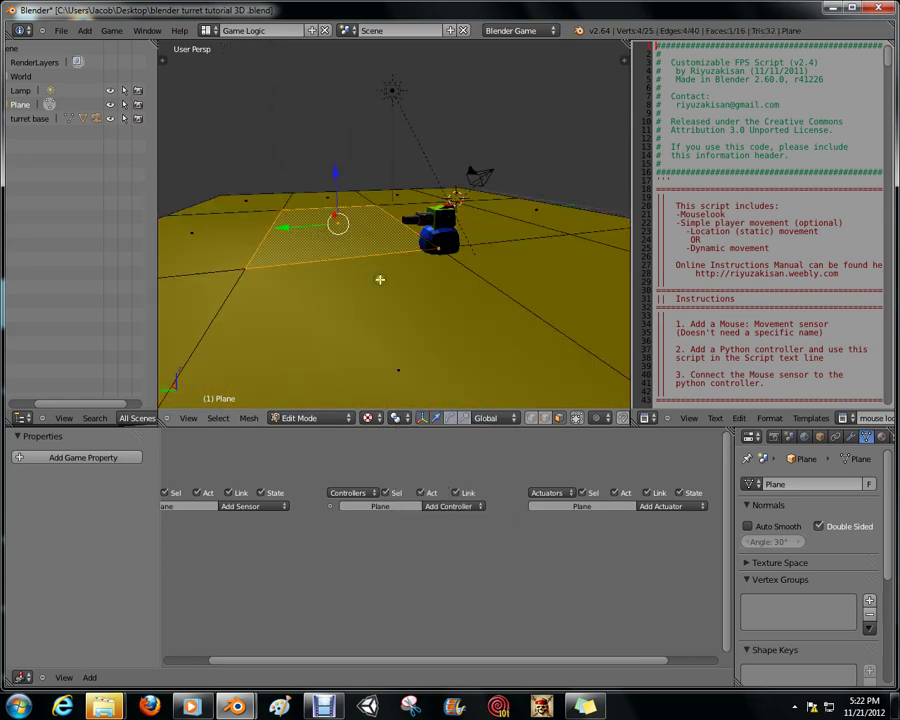
key(w)
key(Escape)
key(a)
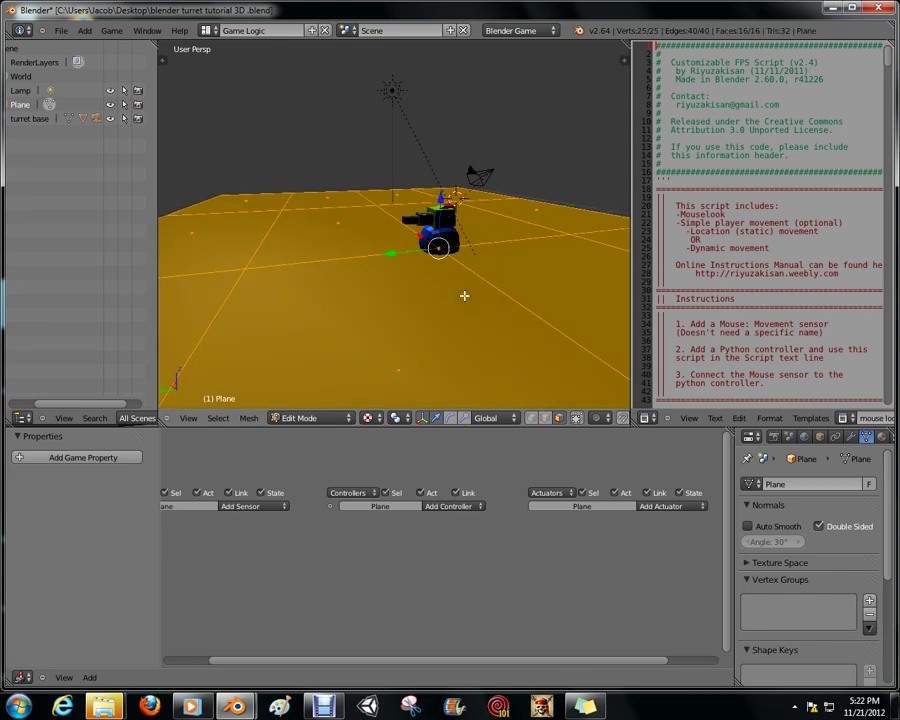
key(w)
key(Escape)
key(w)
click(346, 310)
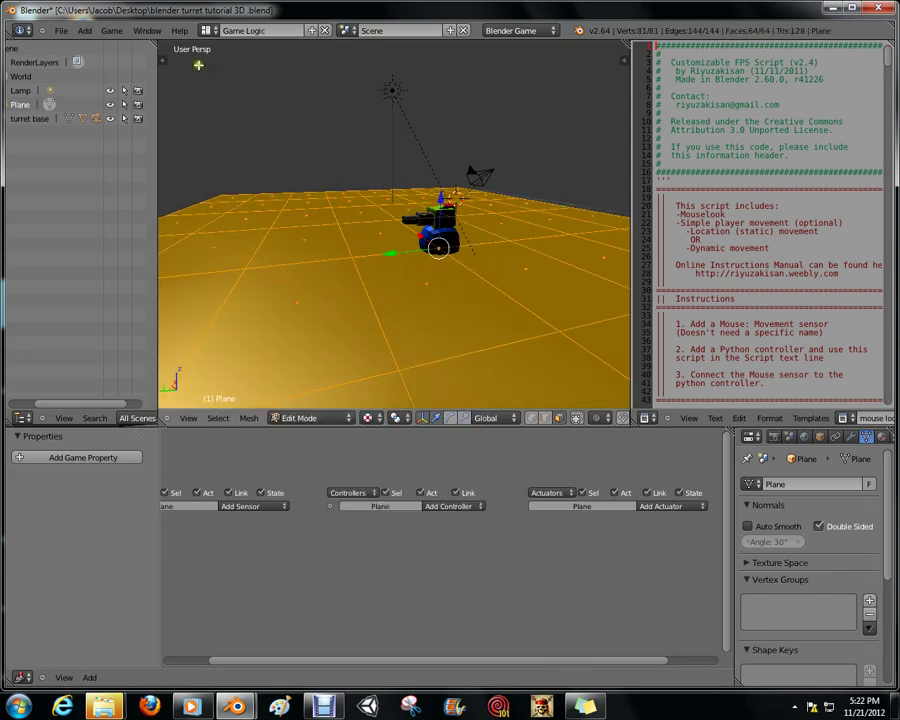
click(160, 63)
click(246, 367)
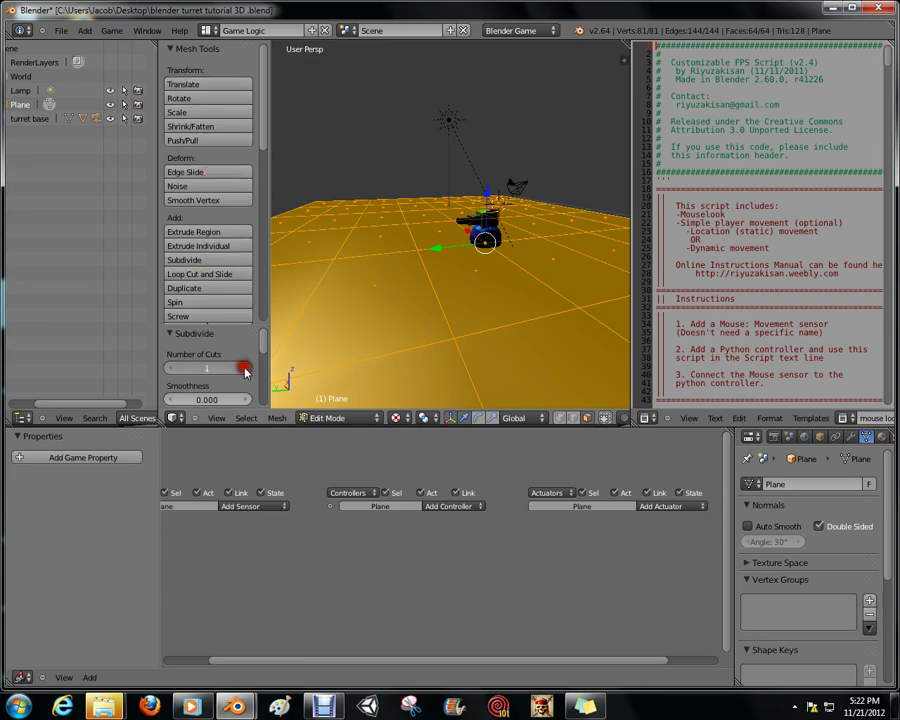
click(246, 367)
click(246, 367)
middle_drag(405, 262, 550, 325)
right_click(478, 320)
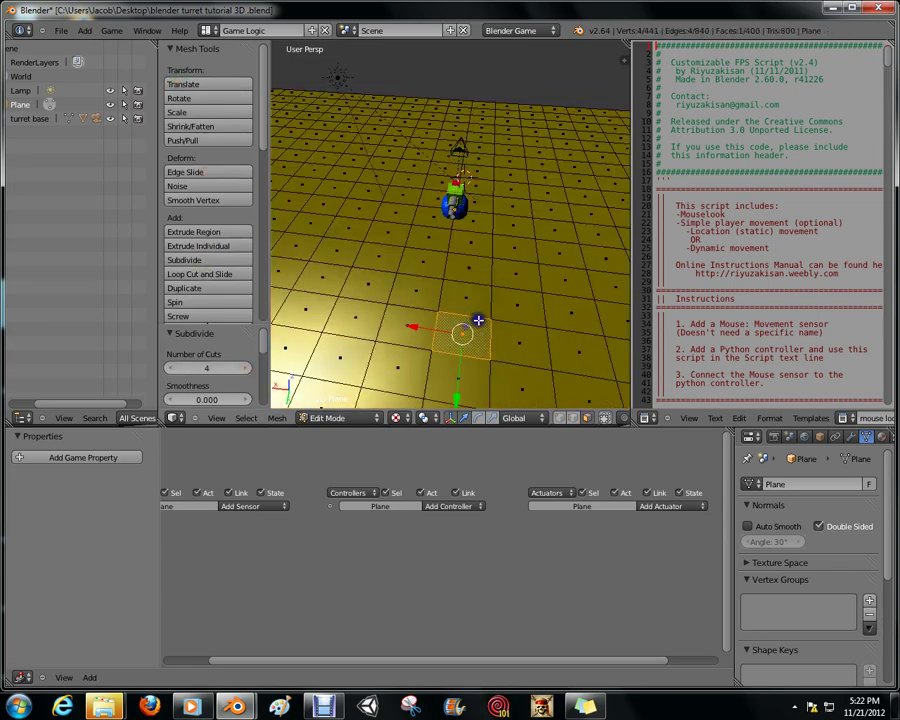
shift+right_click(472, 298)
shift+right_click(470, 268)
shift+right_click(418, 292)
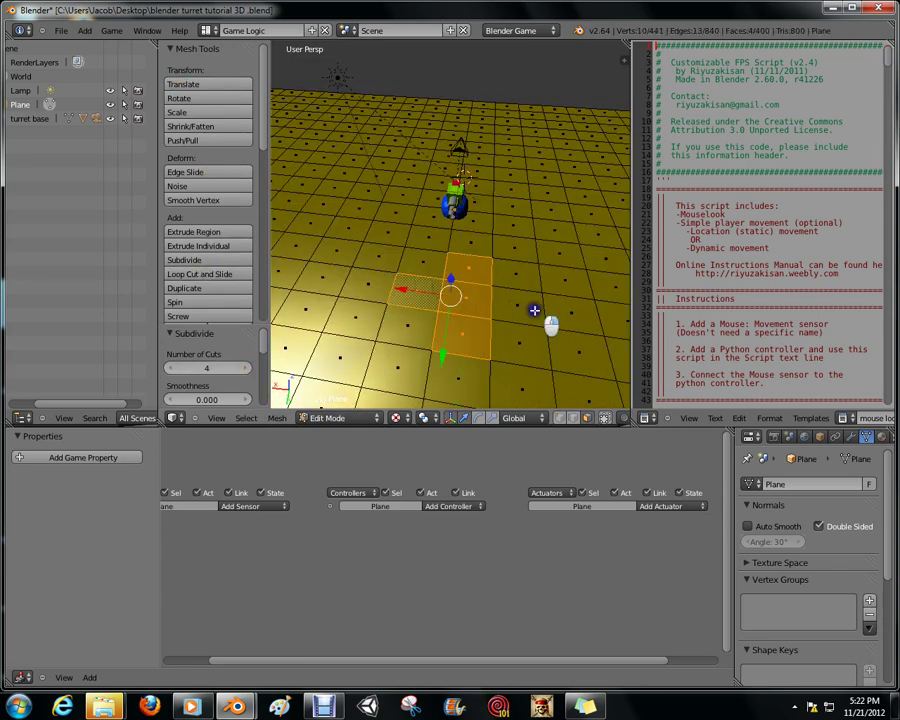
shift+right_click(528, 308)
- Raise one floor face in front of the turret into a bump, easing it back down by about 0.453 and 0.821
right_click(470, 294)
key(g)
key(z)
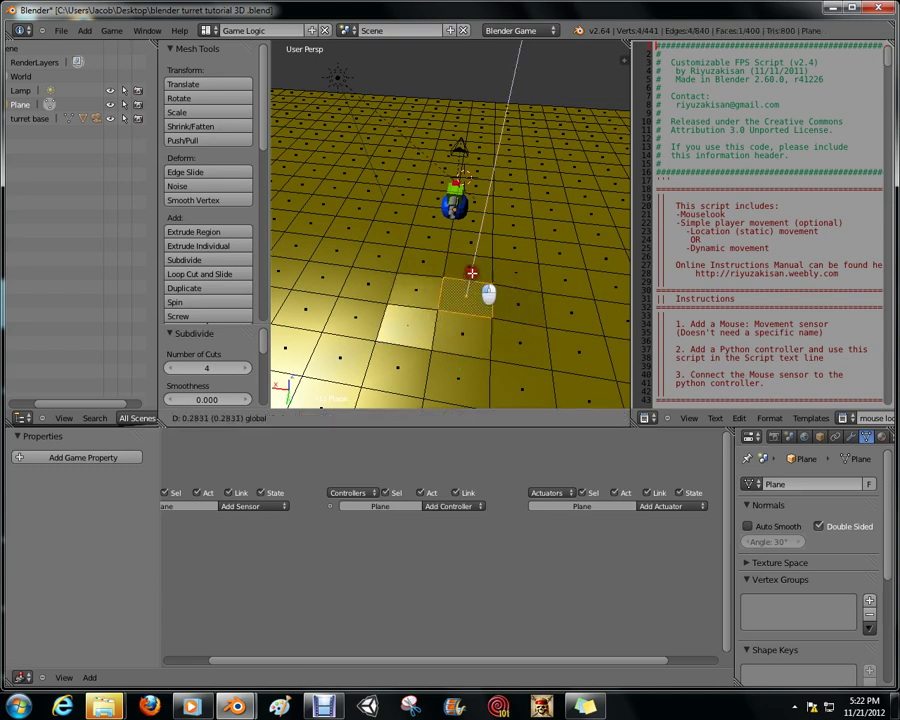
click(471, 270)
key(g)
key(z)
click(478, 291)
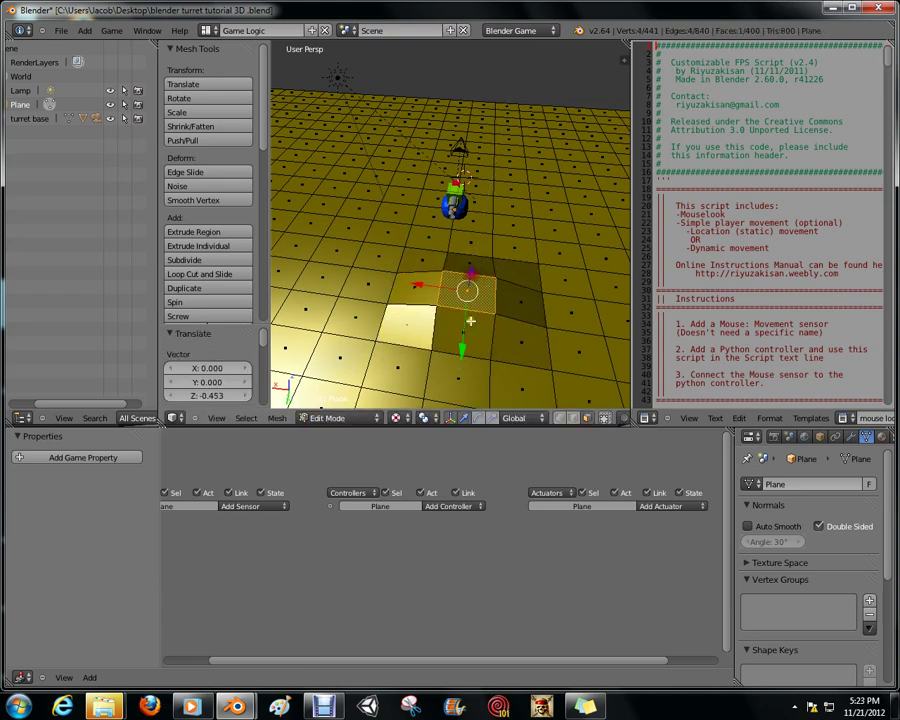
middle_drag(478, 291, 360, 217)
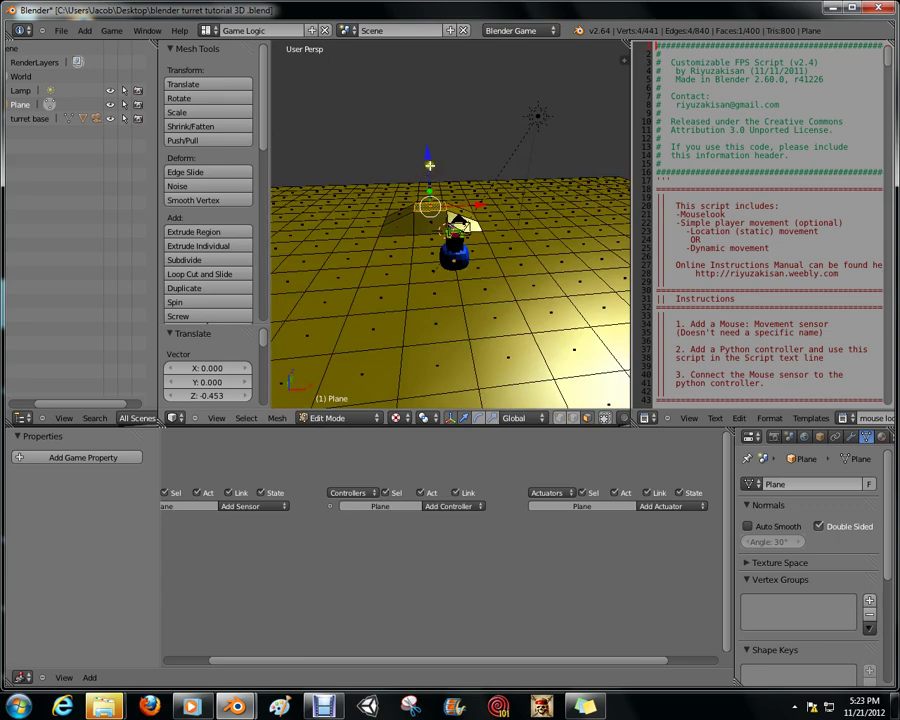
drag(429, 166, 430, 176)
- Adjust the height of four more floor faces around the turret, with vertical moves of about -0.124, 0.054, 0.427 and 0.057
middle_drag(536, 217, 483, 248)
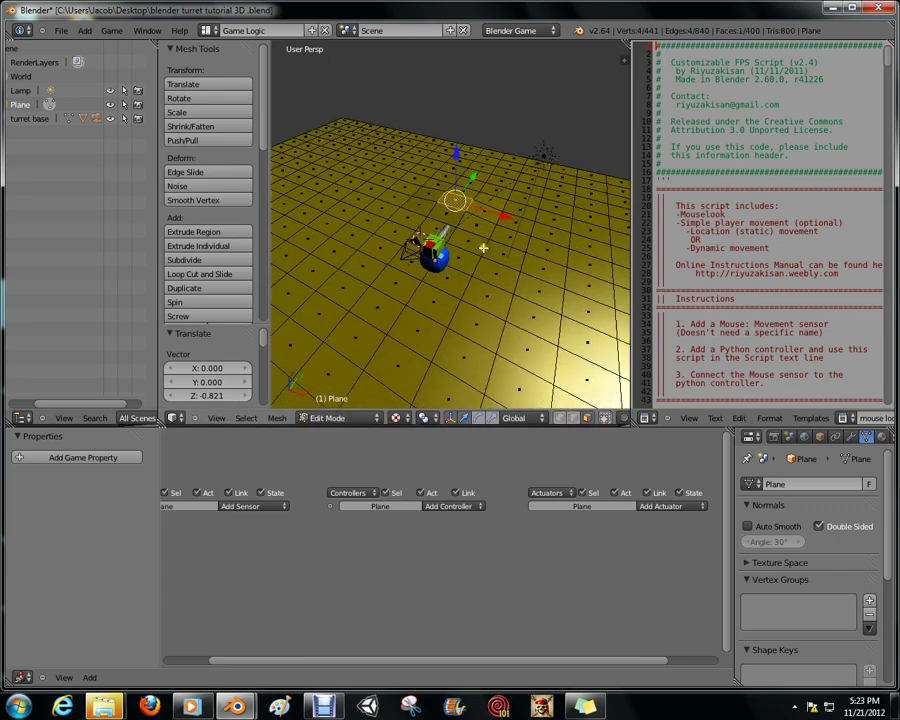
right_click(559, 209)
drag(579, 175, 579, 172)
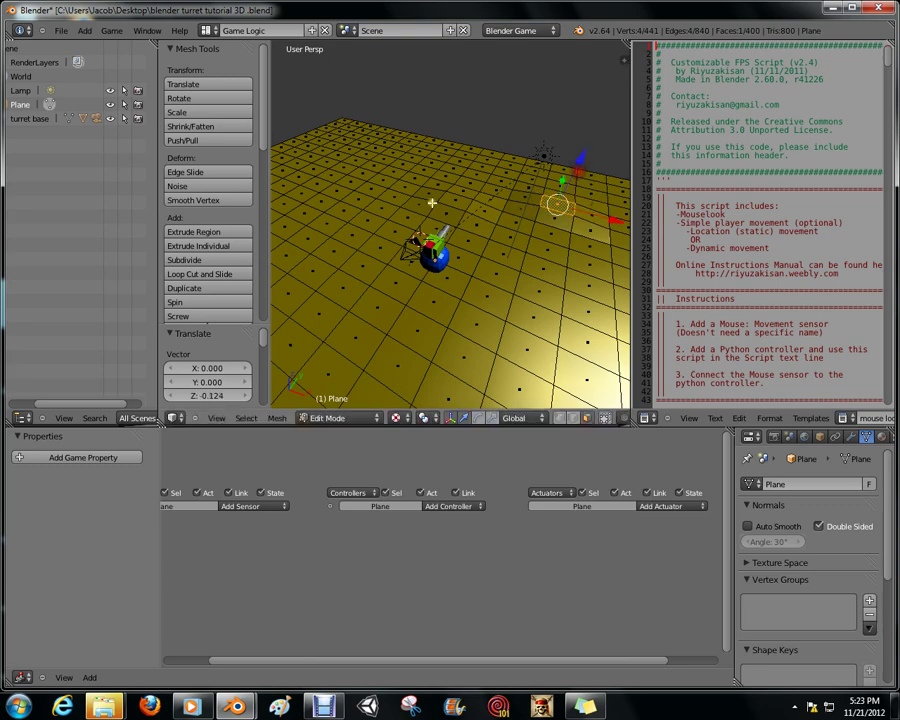
right_click(349, 225)
drag(338, 203, 339, 260)
drag(339, 213, 341, 230)
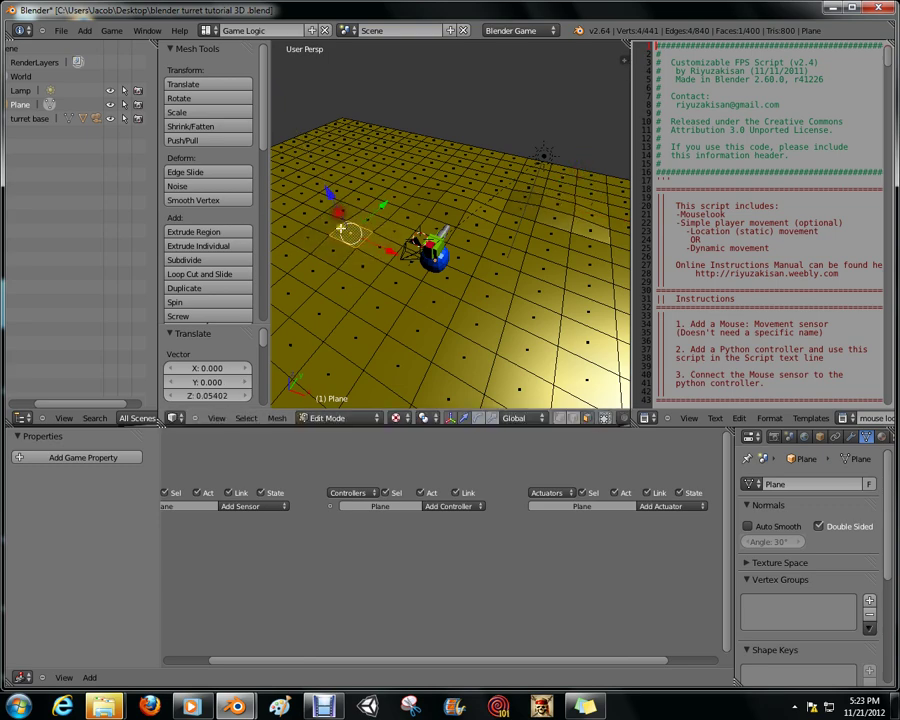
right_click(350, 350)
drag(339, 321, 334, 320)
right_click(539, 330)
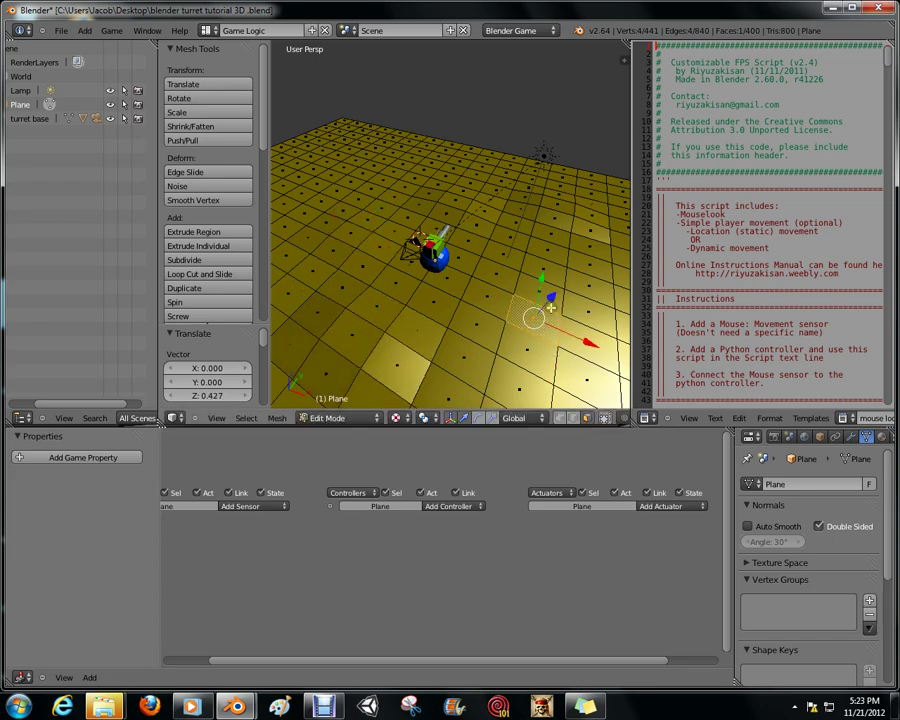
drag(548, 301, 549, 300)
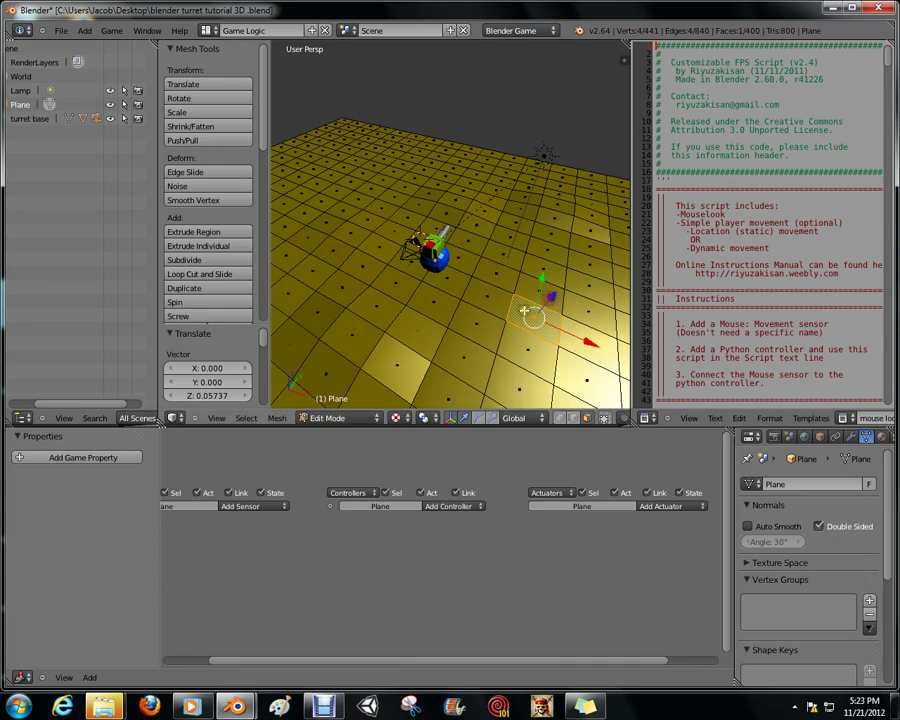
- In top view, box-select the outermost row of faces along all four edges of the ground plane
middle_drag(532, 310, 442, 316)
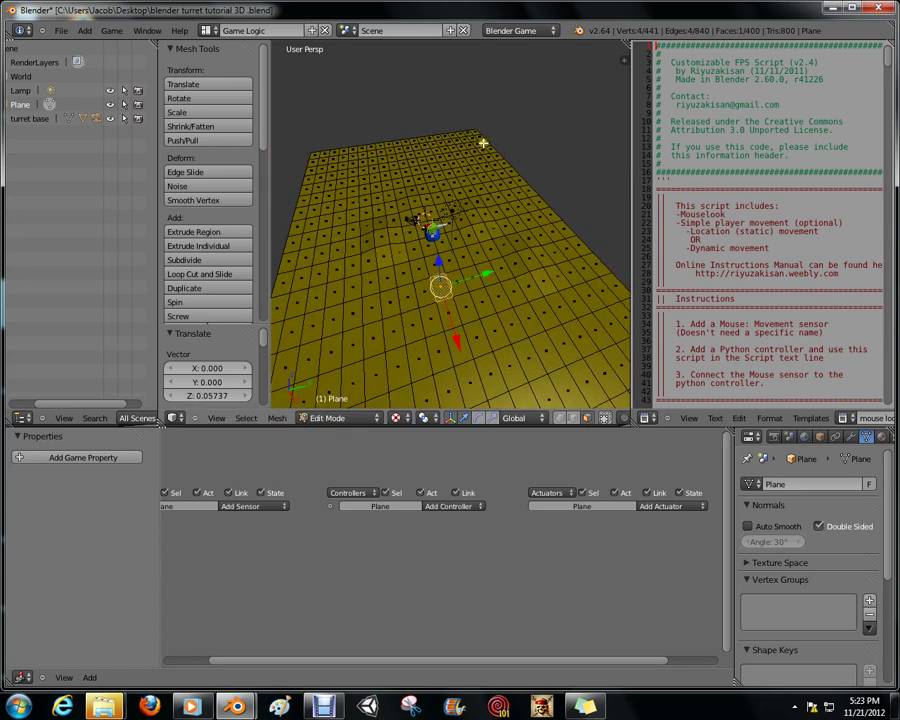
shift+right_click(488, 146)
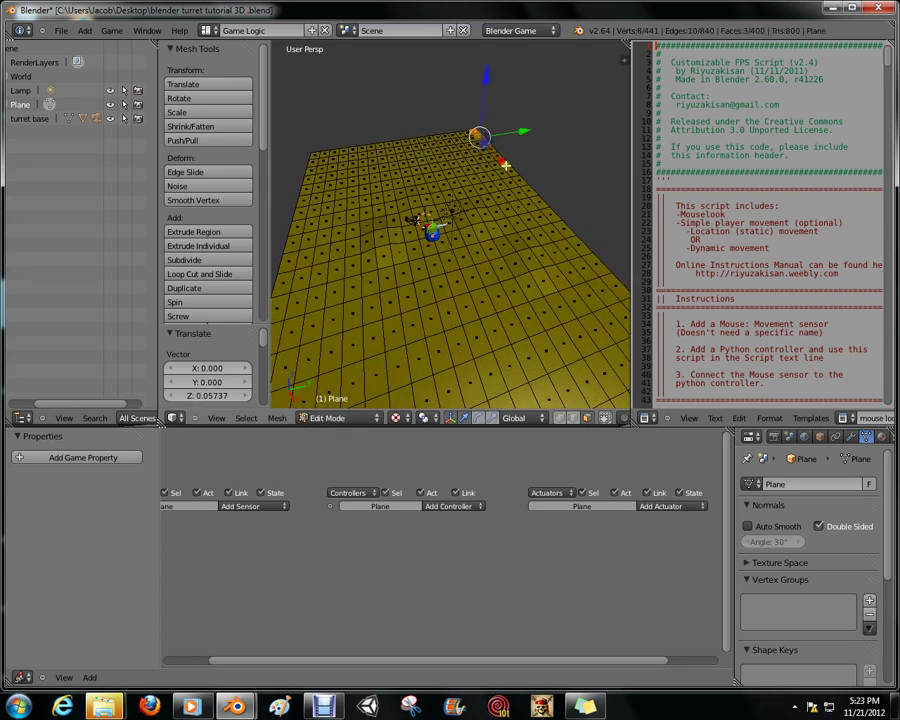
key(KP_7)
scroll(450, 225, down, 2)
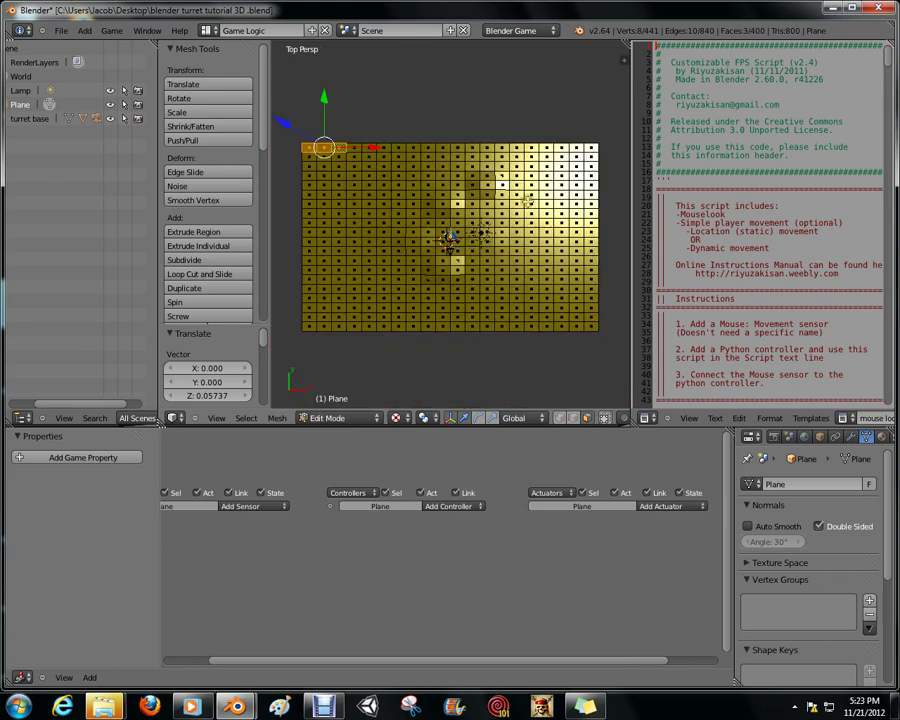
key(b)
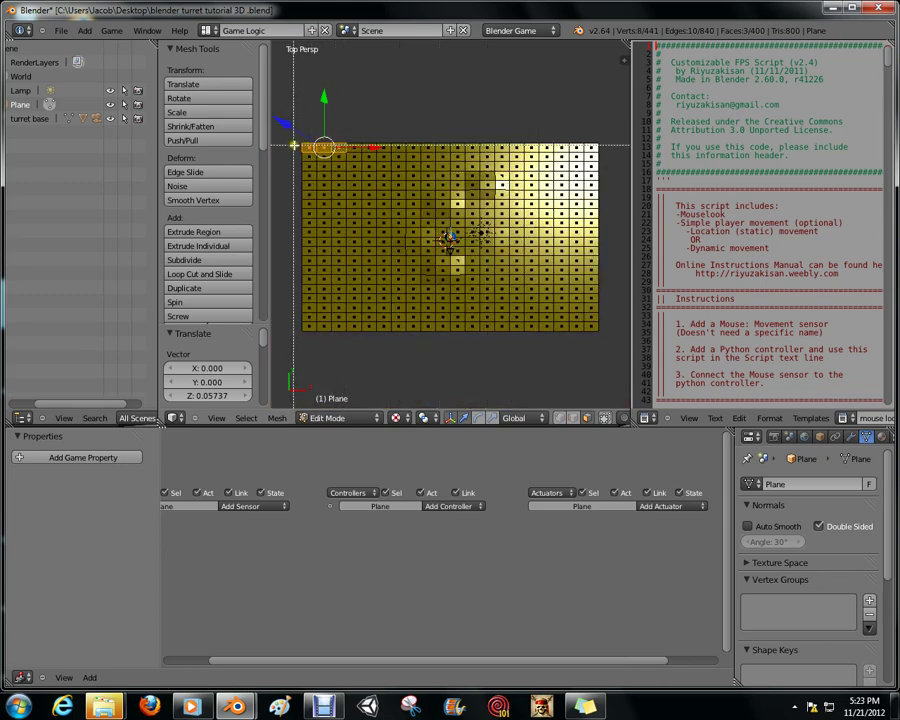
drag(304, 141, 597, 151)
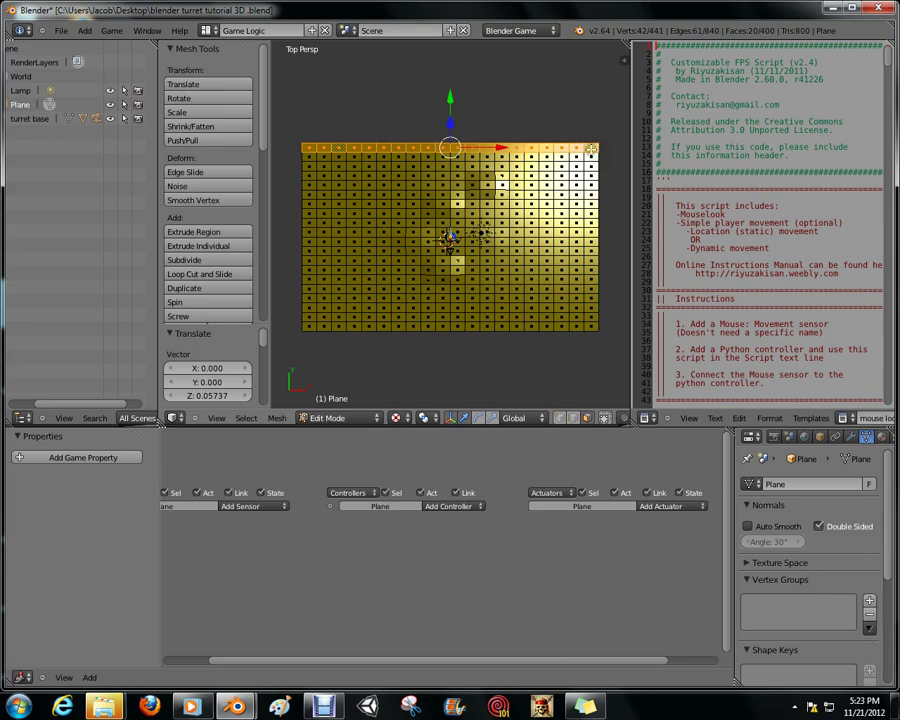
key(b)
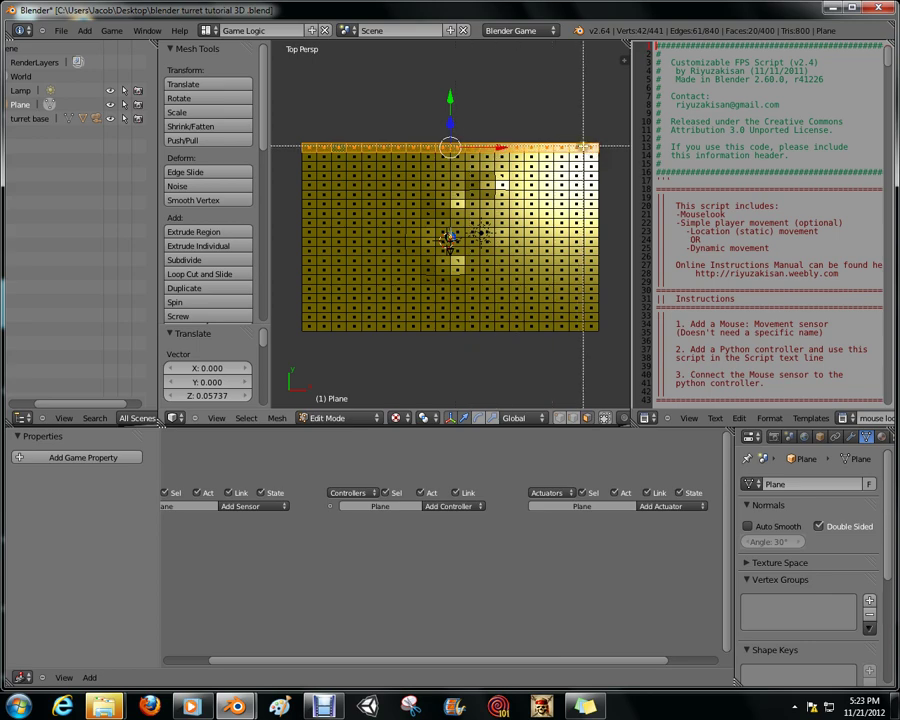
drag(592, 143, 607, 382)
key(b)
drag(295, 322, 623, 373)
key(b)
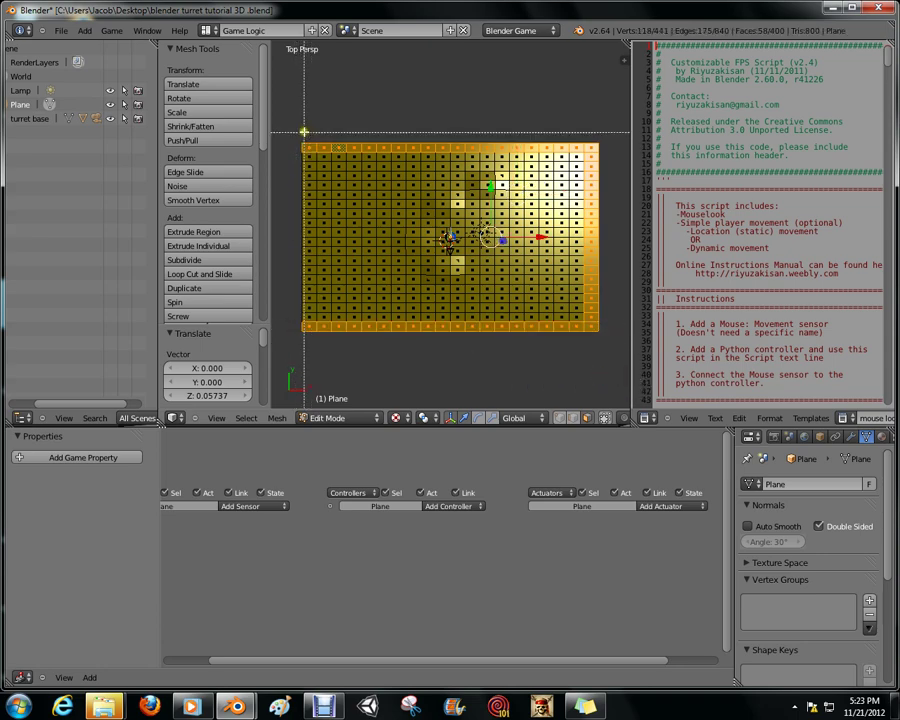
drag(292, 141, 311, 325)
- Raise the selected border faces about 1.81 units along Z to form walls and return to Object Mode
middle_drag(311, 325, 396, 263)
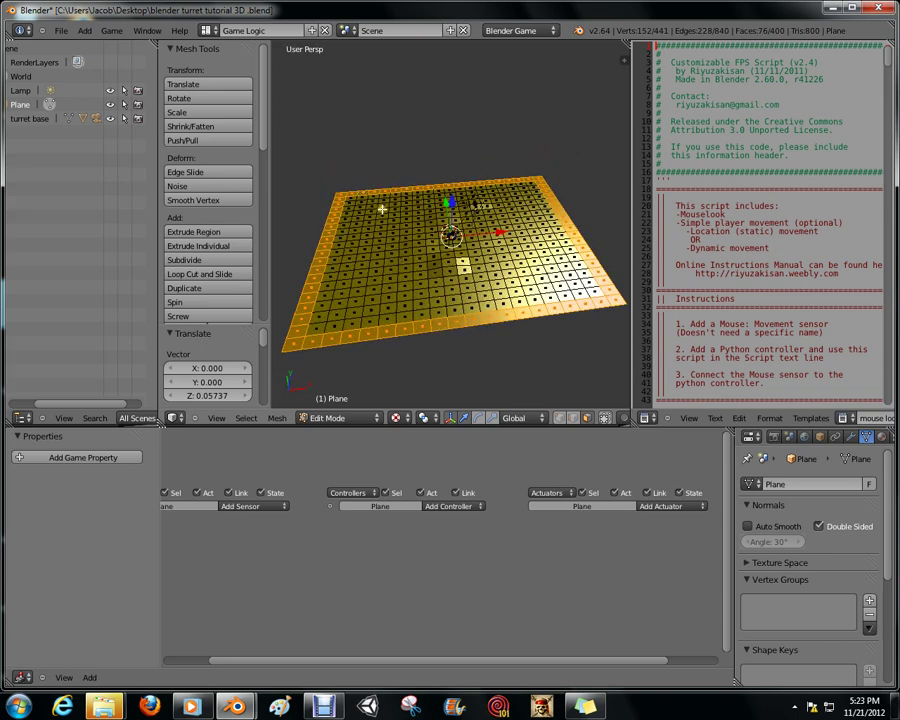
key(g)
key(z)
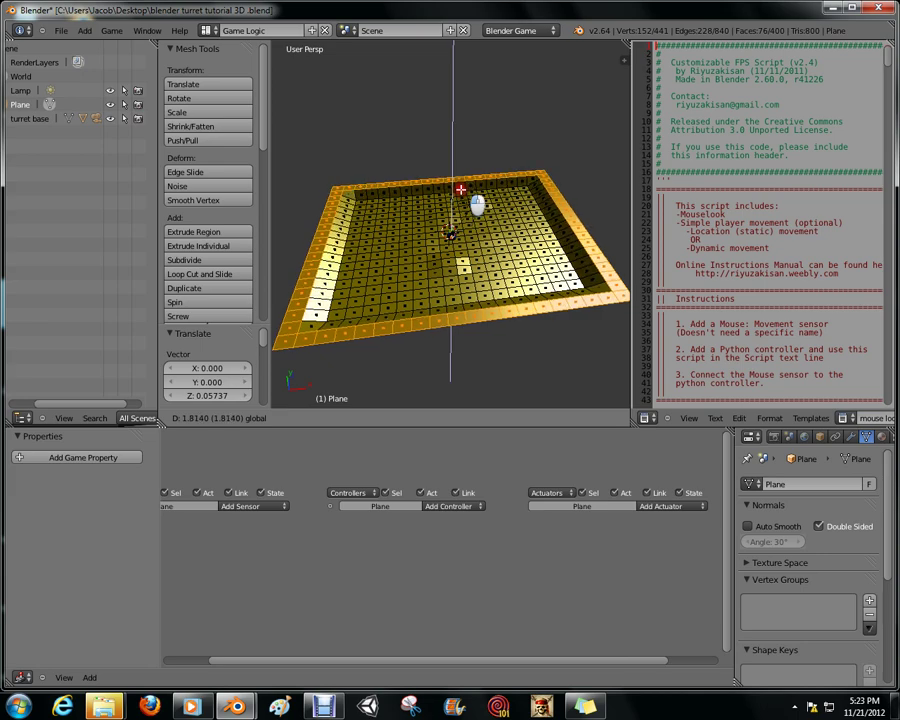
click(461, 189)
key(Tab)
- Look at the walled ground through the turret's camera
scroll(489, 201, up, 2)
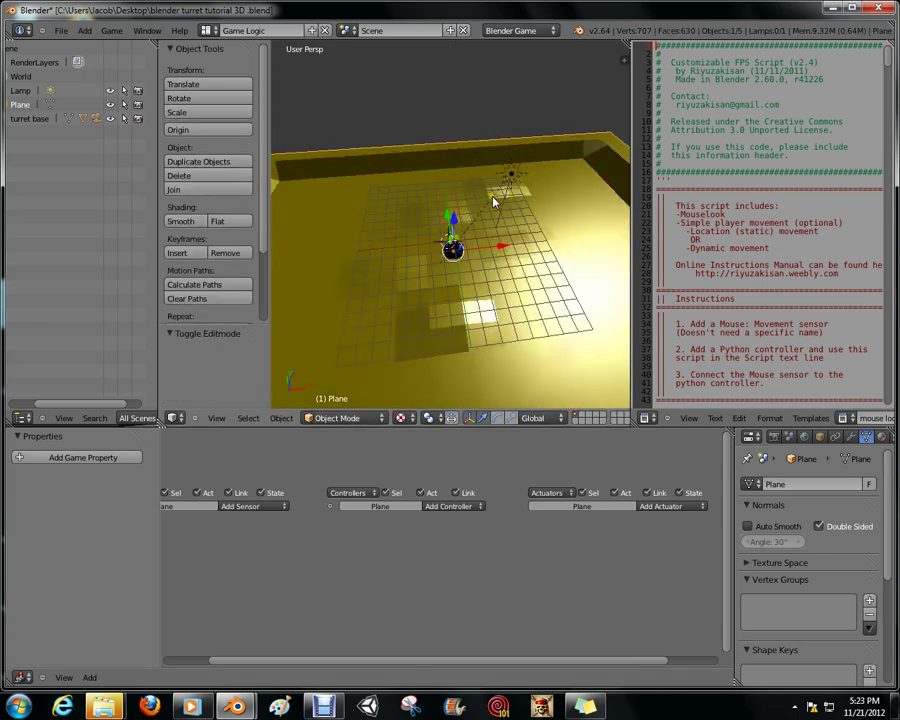
key(KP_0)
scroll(532, 202, up, 3)
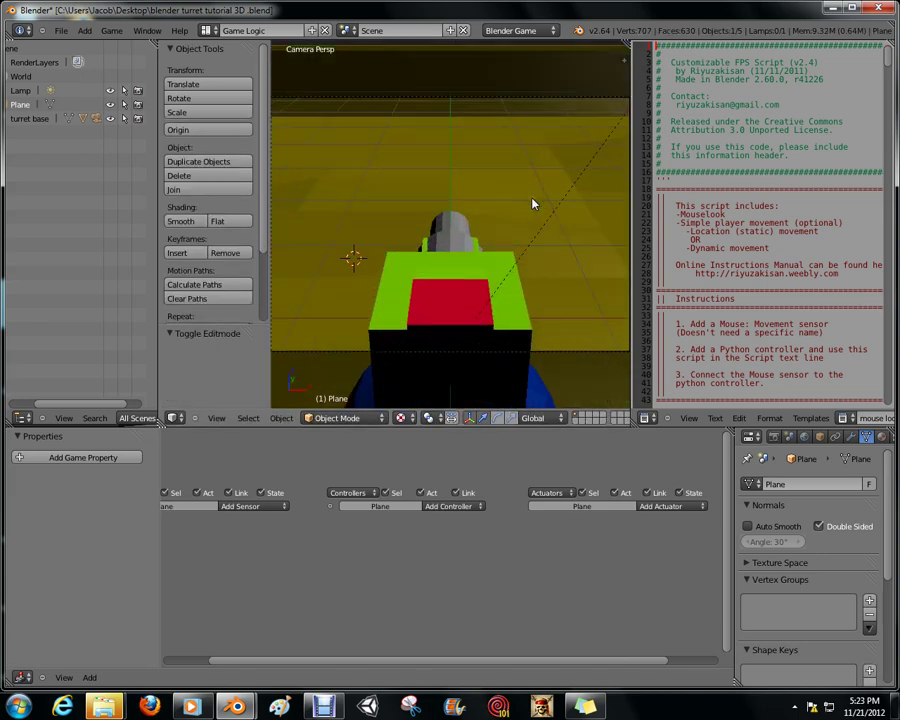
- Run the game from the turret's camera view to test the mouse look across the uneven, walled ground
scroll(533, 203, down, 3)
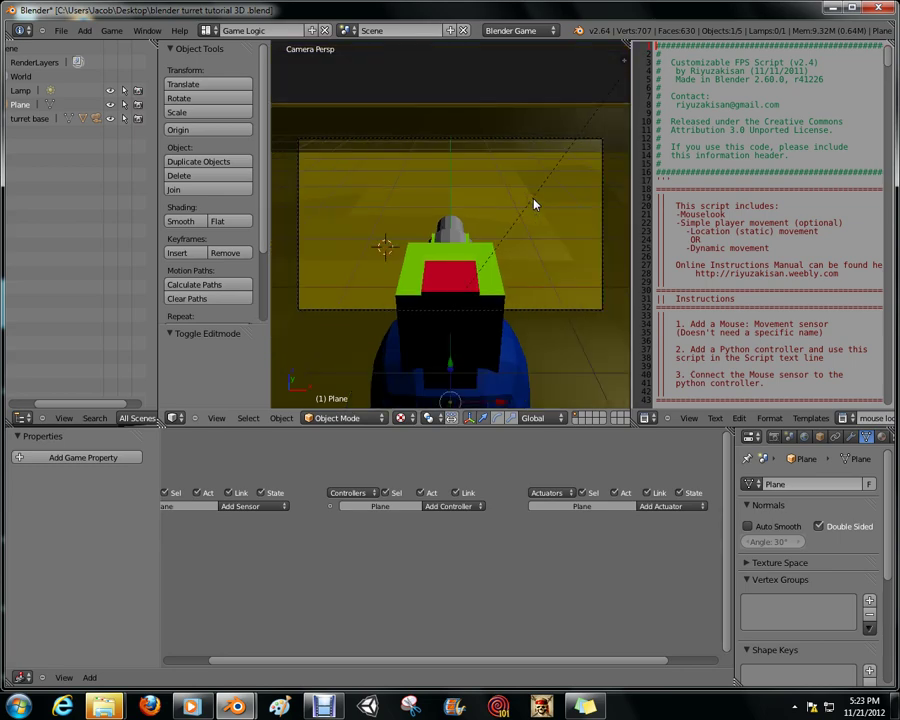
key(p)
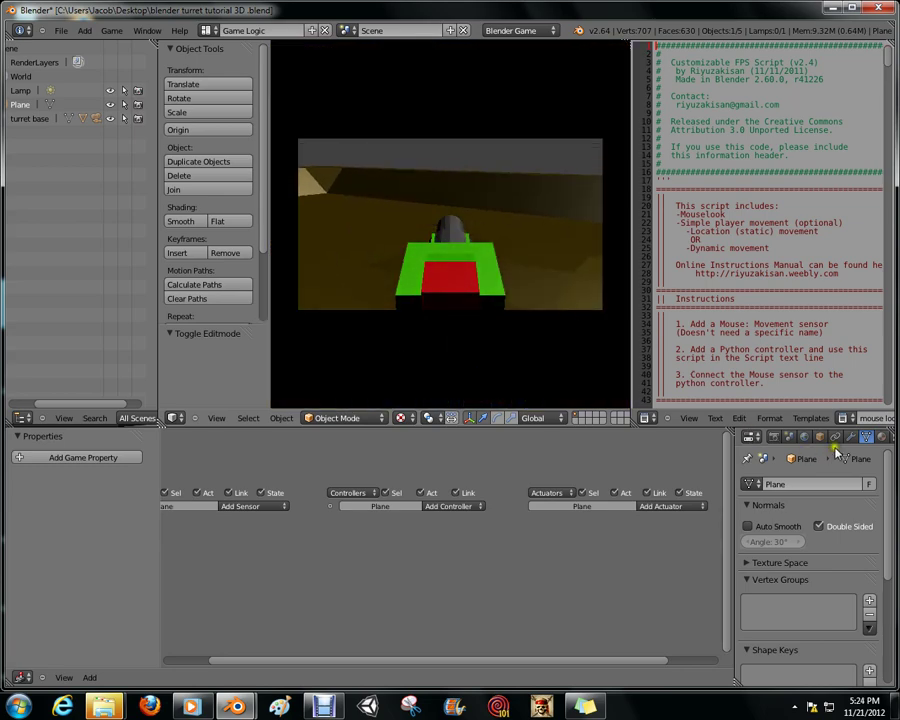
click(322, 706)
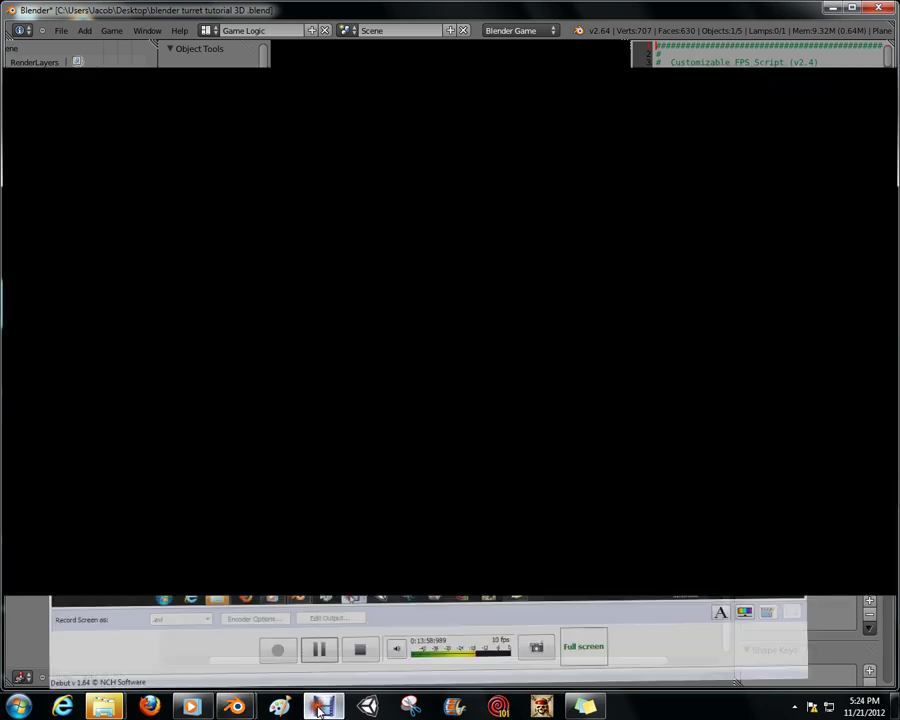
click(322, 706)
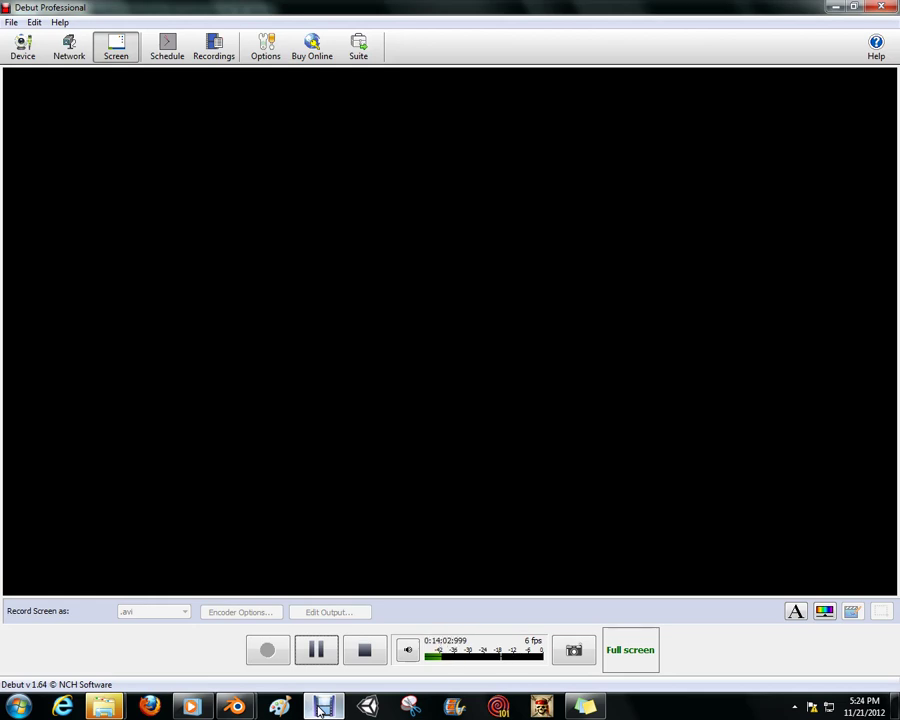
click(322, 706)
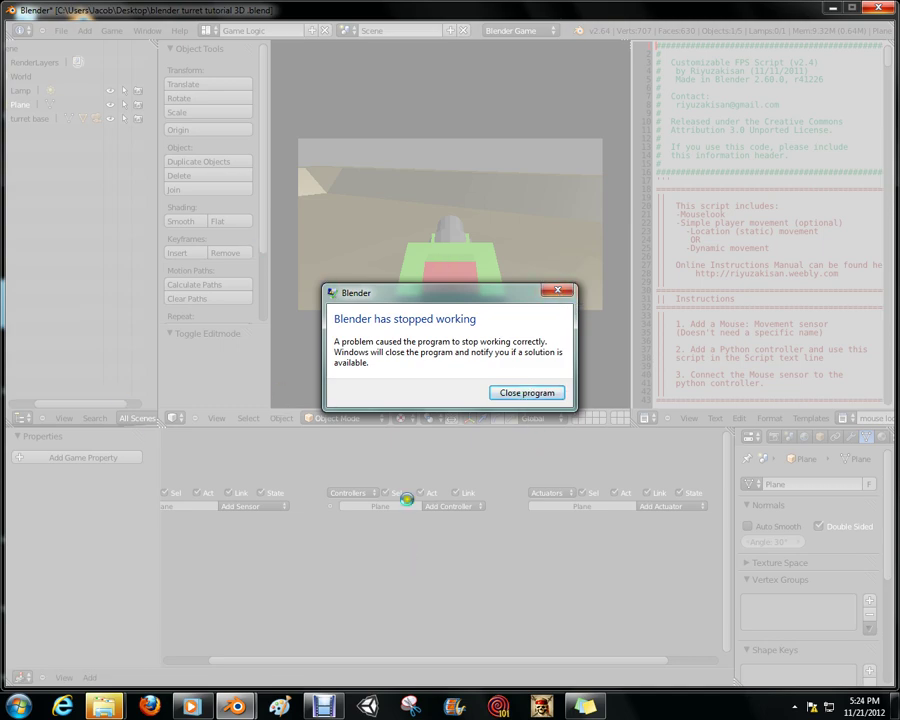
click(323, 706)
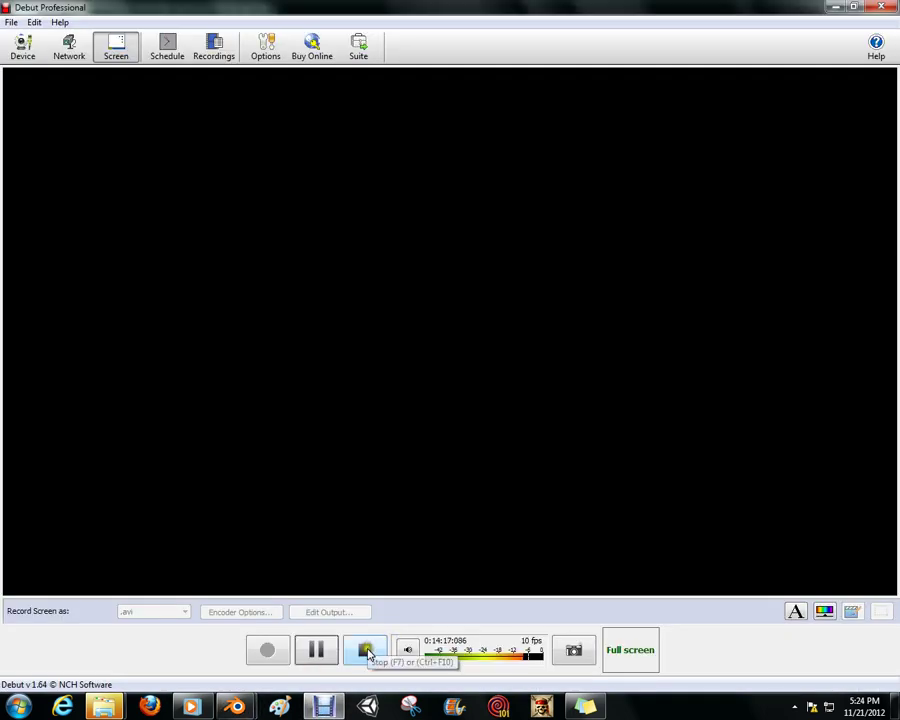